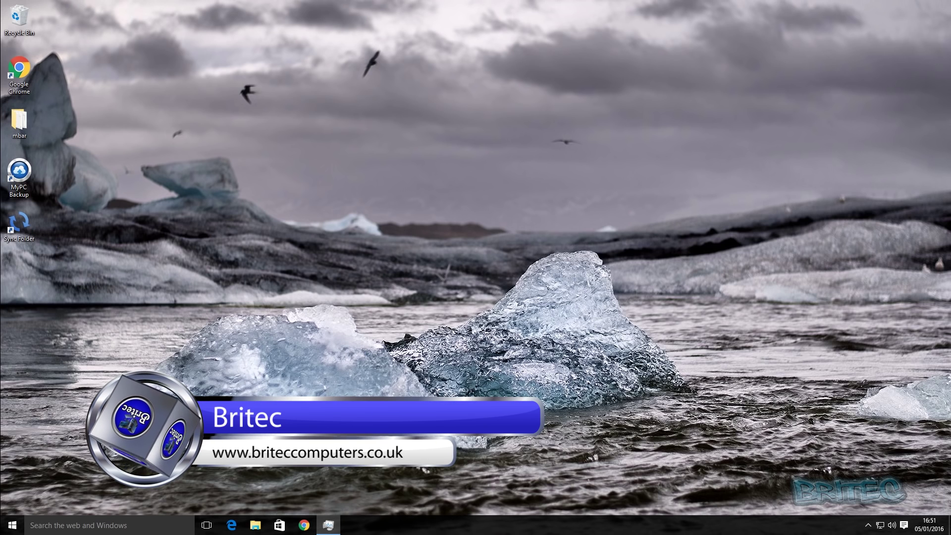
- Right-click the Start button to bring up the Win+X power-user menu
{"action": "right_click", "coordinate": [16, 523]}
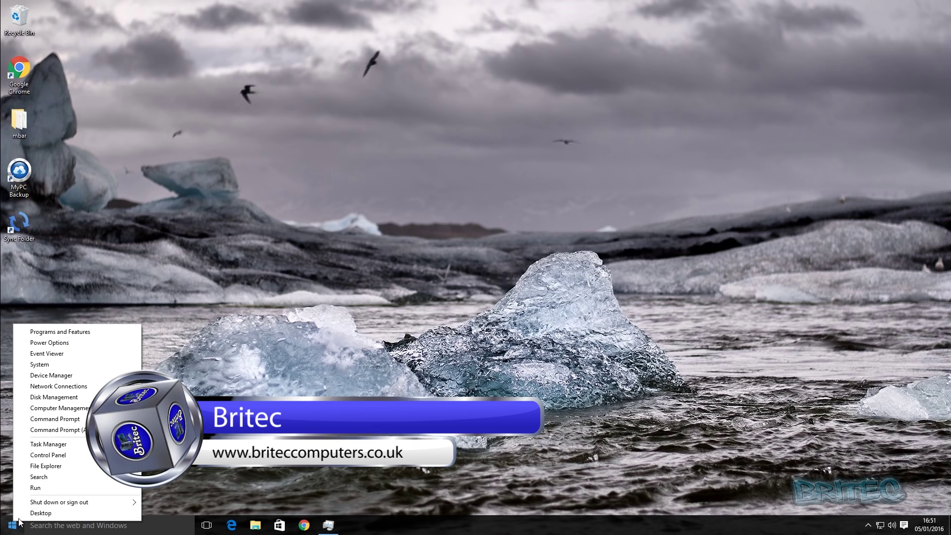
- Launch Command Prompt (Admin), dismiss the RegAsm.exe error, and close the cascading script errors
{"action": "left_click", "coordinate": [66, 430]}
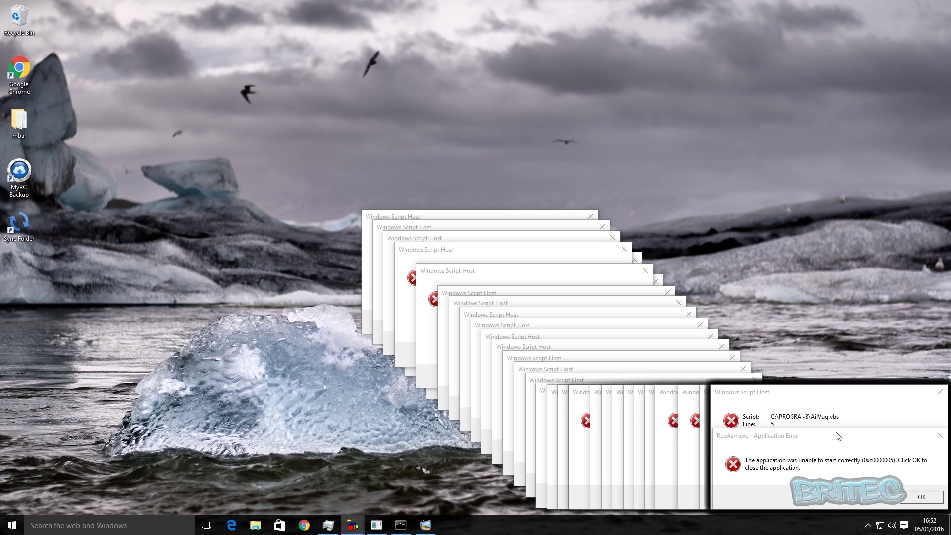
{"action": "left_click", "coordinate": [912, 498]}
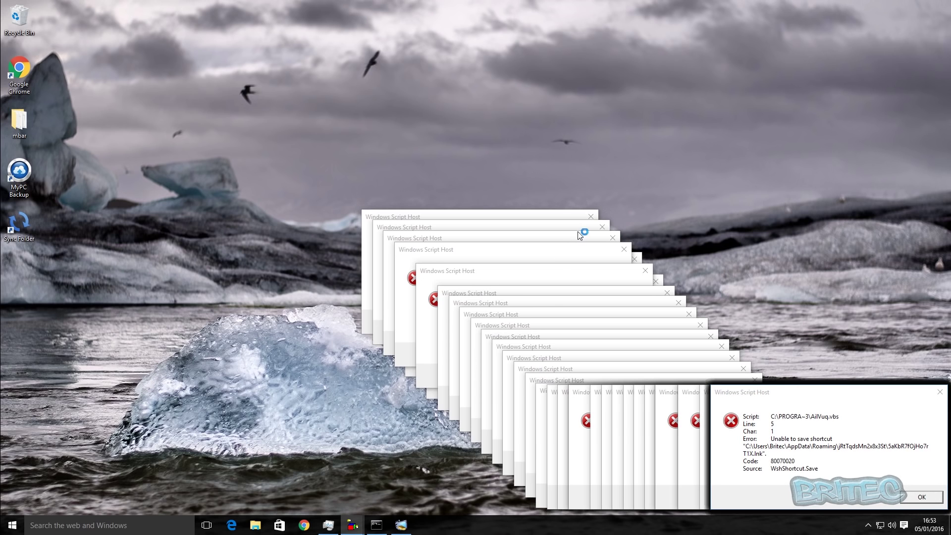
{"action": "left_click", "coordinate": [590, 217]}
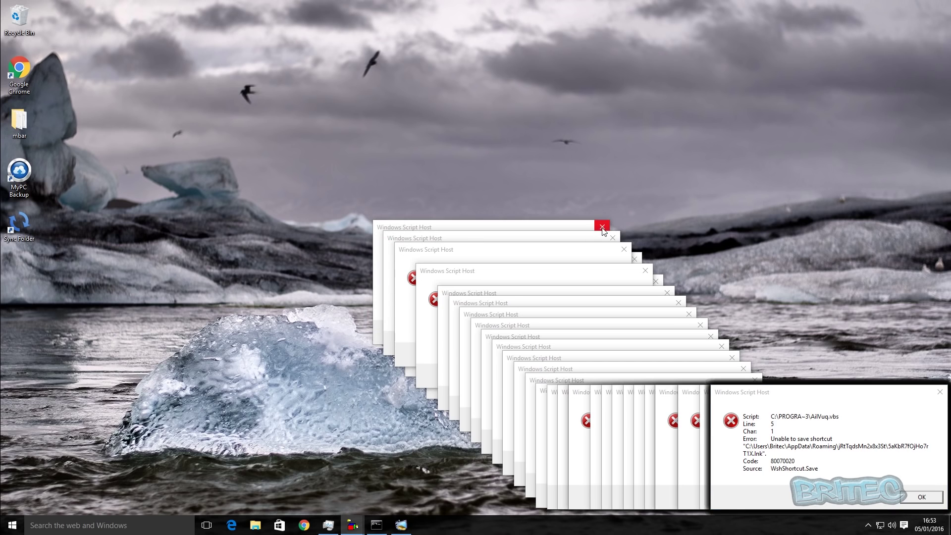
{"action": "left_click", "coordinate": [602, 228]}
{"action": "left_click", "coordinate": [613, 238]}
{"action": "left_click", "coordinate": [623, 249]}
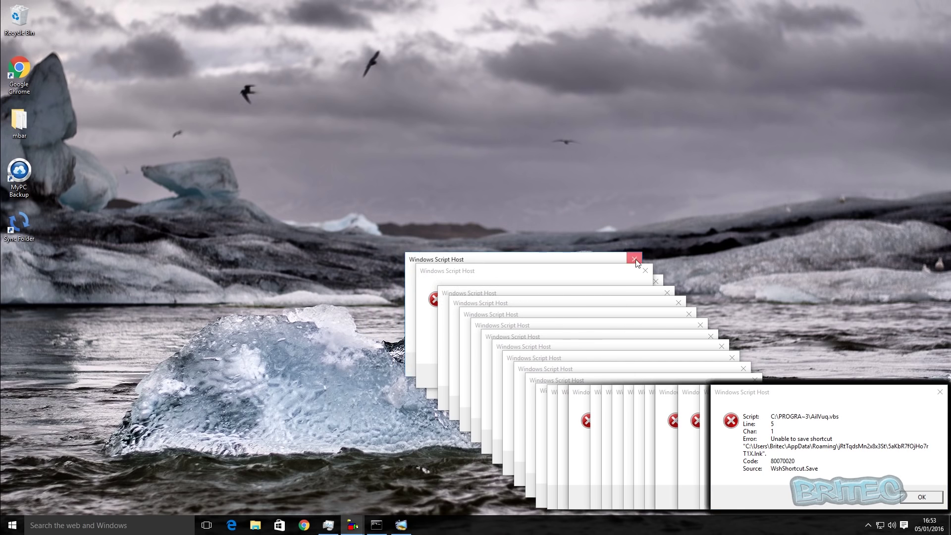
{"action": "left_click", "coordinate": [635, 259]}
{"action": "left_click", "coordinate": [646, 270]}
{"action": "left_click", "coordinate": [657, 281]}
{"action": "left_click", "coordinate": [668, 293]}
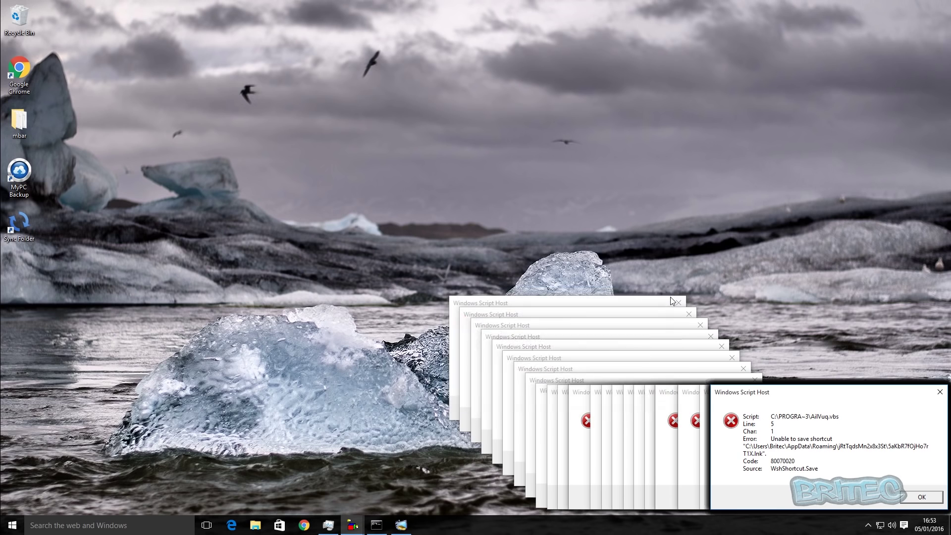
{"action": "left_click", "coordinate": [678, 303]}
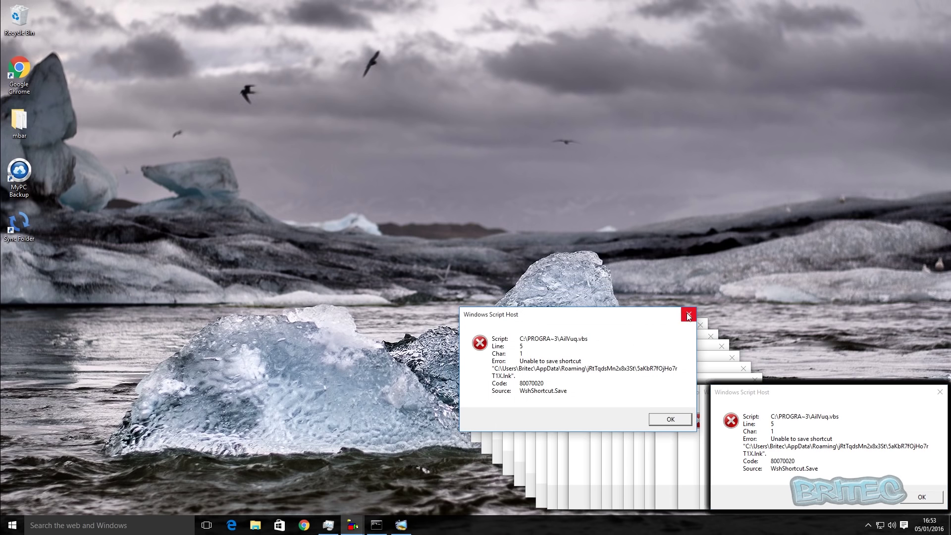
{"action": "left_click", "coordinate": [689, 316]}
{"action": "left_click", "coordinate": [701, 323]}
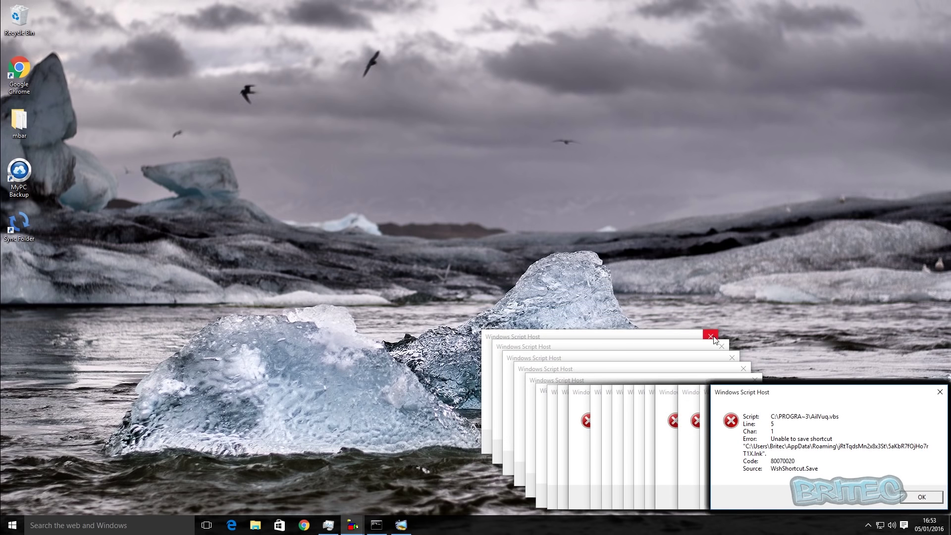
{"action": "left_click", "coordinate": [712, 337]}
{"action": "left_click", "coordinate": [722, 347]}
{"action": "left_click", "coordinate": [733, 357]}
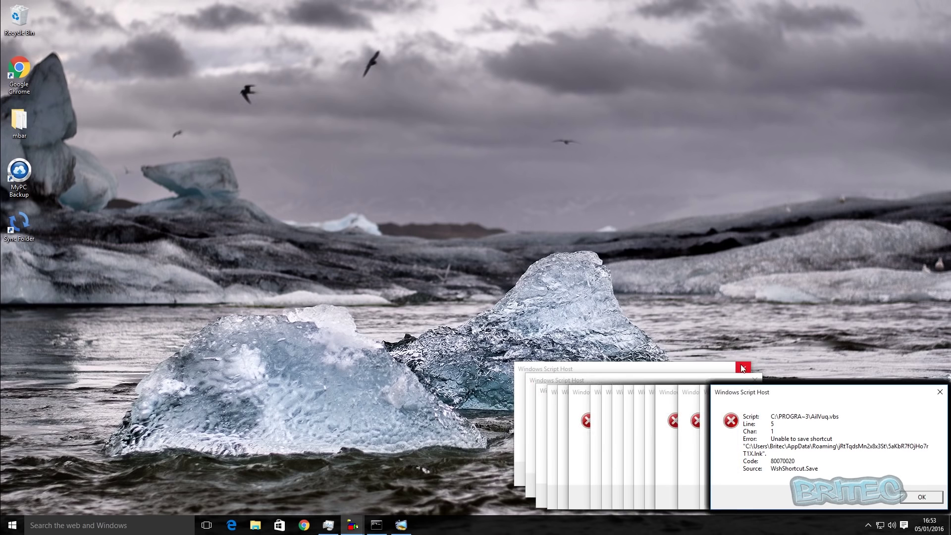
{"action": "left_click", "coordinate": [743, 368]}
{"action": "left_click", "coordinate": [754, 379]}
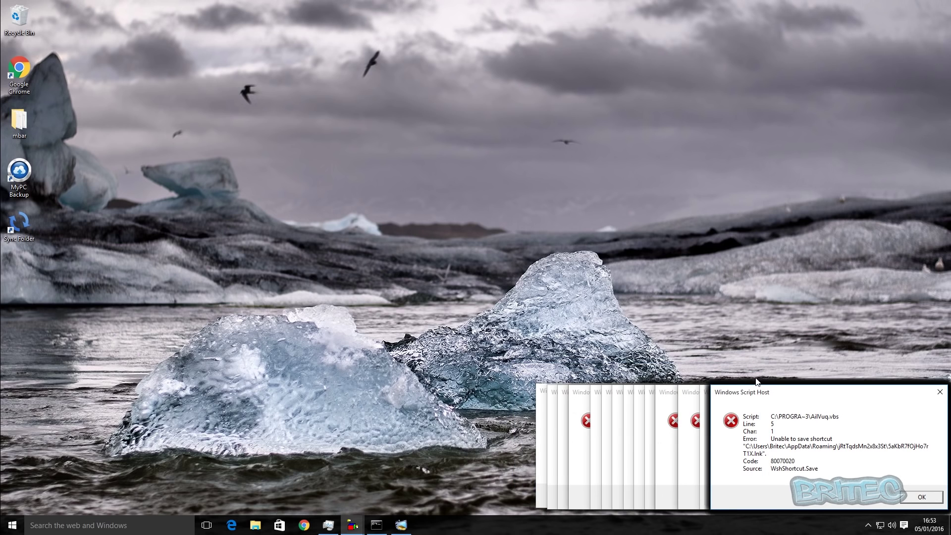
- Close the Windows Script Host errors that keep reappearing at the right of the screen
{"action": "left_click", "coordinate": [940, 392]}
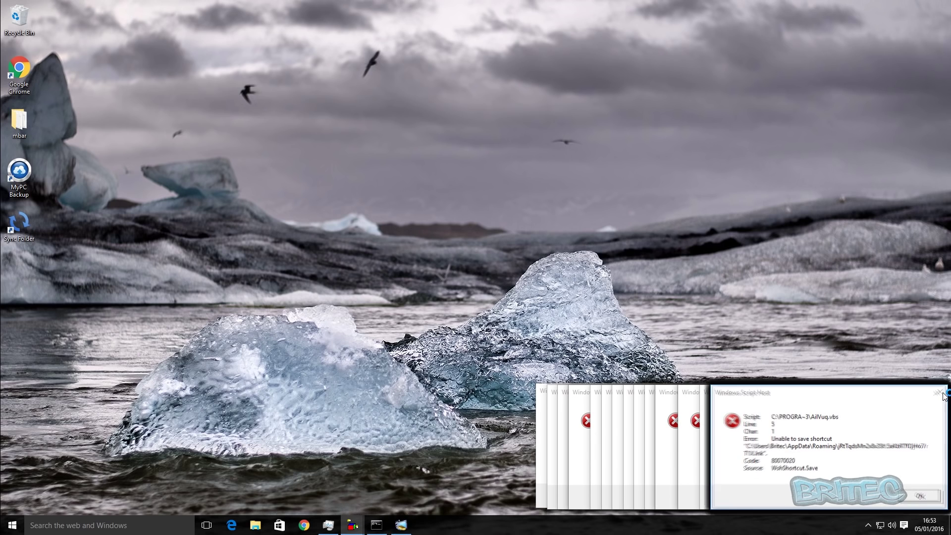
{"action": "left_click", "coordinate": [940, 392]}
{"action": "left_click", "coordinate": [943, 394]}
{"action": "left_click", "coordinate": [943, 394]}
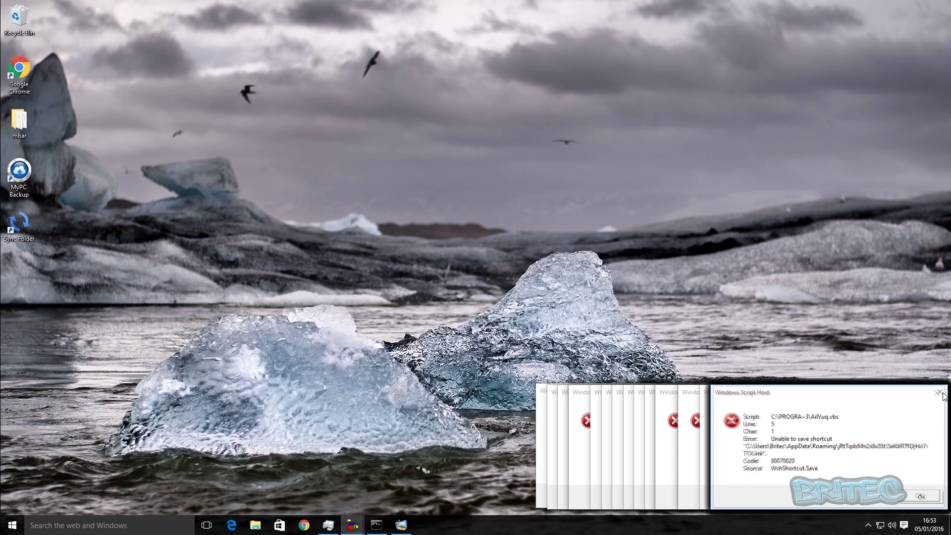
{"action": "left_click", "coordinate": [942, 392]}
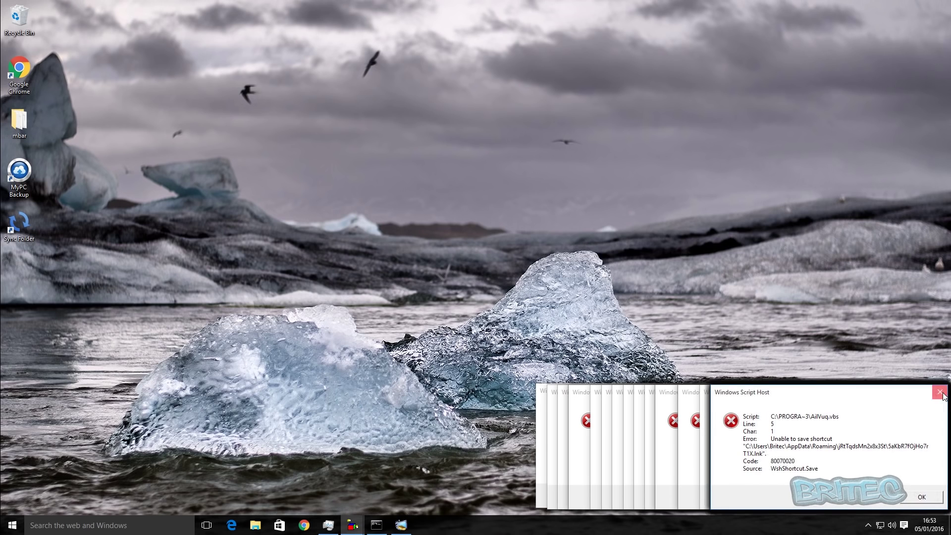
{"action": "left_click", "coordinate": [941, 393]}
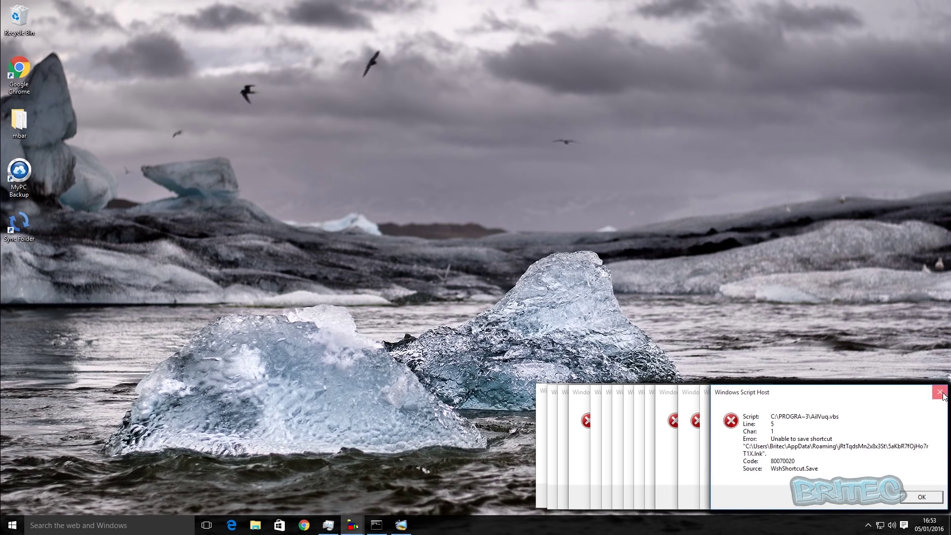
{"action": "left_click", "coordinate": [941, 393]}
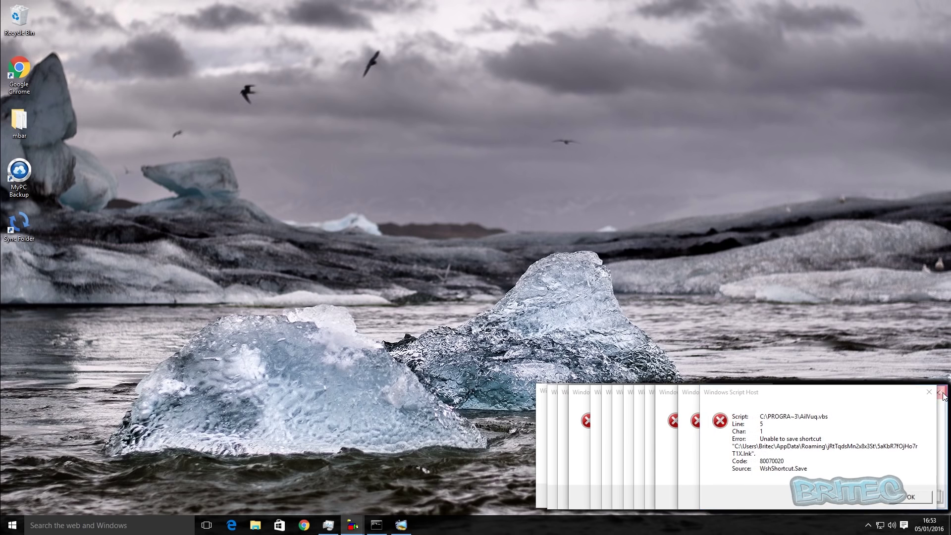
{"action": "left_click", "coordinate": [930, 392]}
{"action": "left_click", "coordinate": [908, 392]}
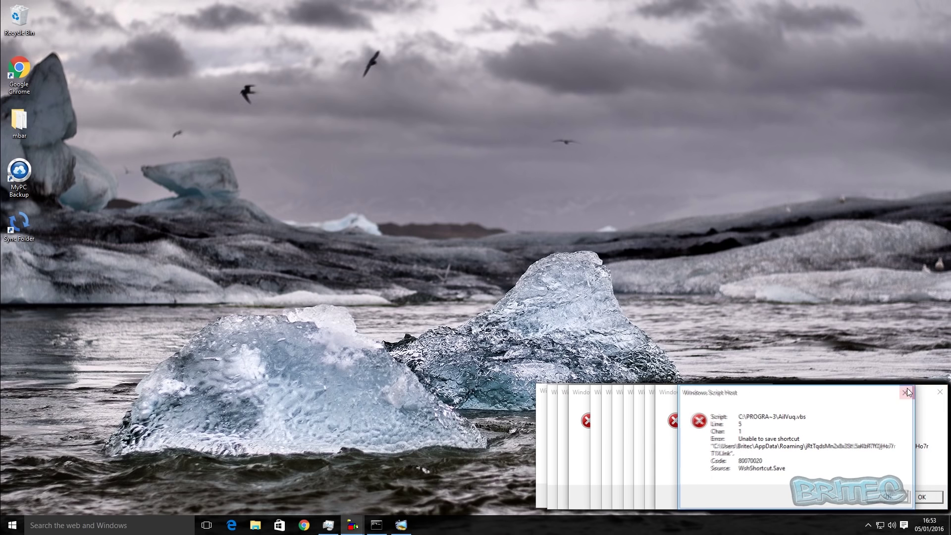
{"action": "left_click", "coordinate": [908, 391]}
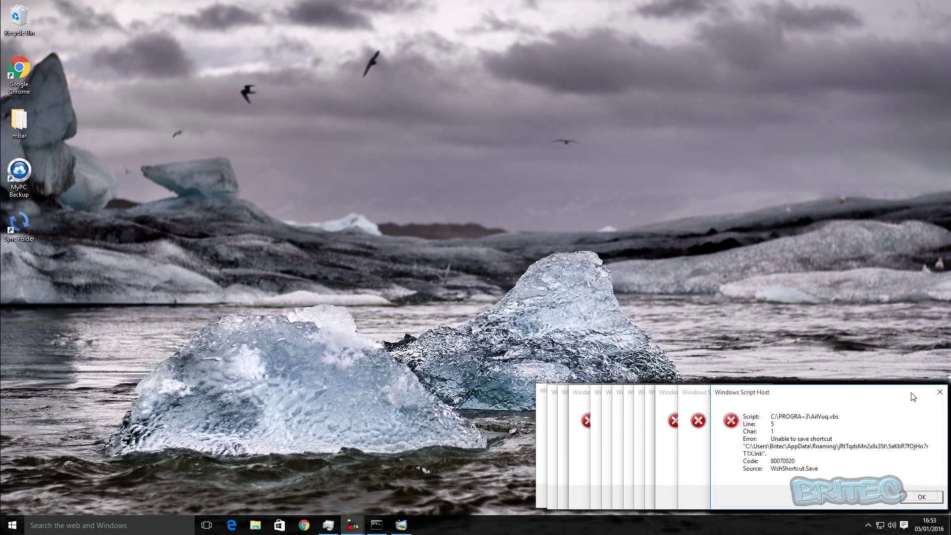
{"action": "left_click", "coordinate": [940, 392]}
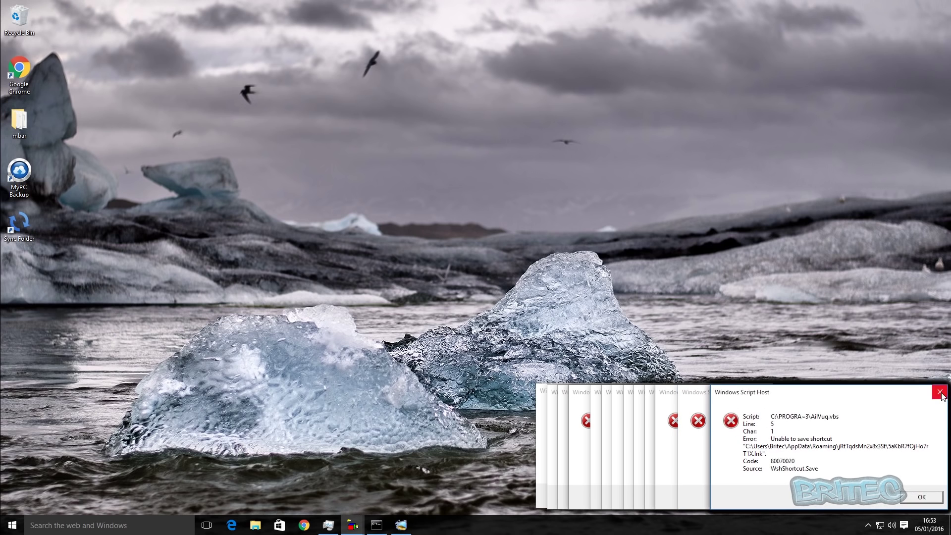
{"action": "left_click", "coordinate": [941, 393]}
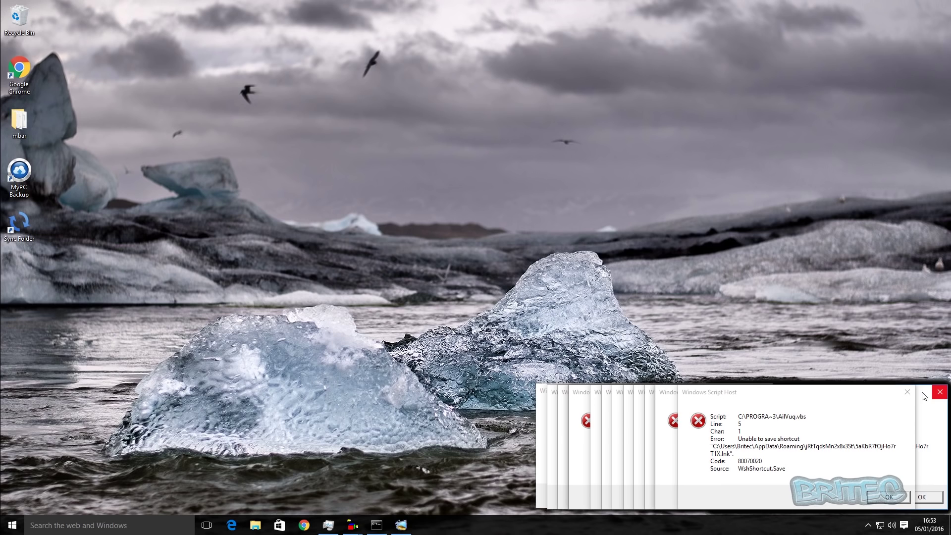
{"action": "left_click", "coordinate": [908, 394]}
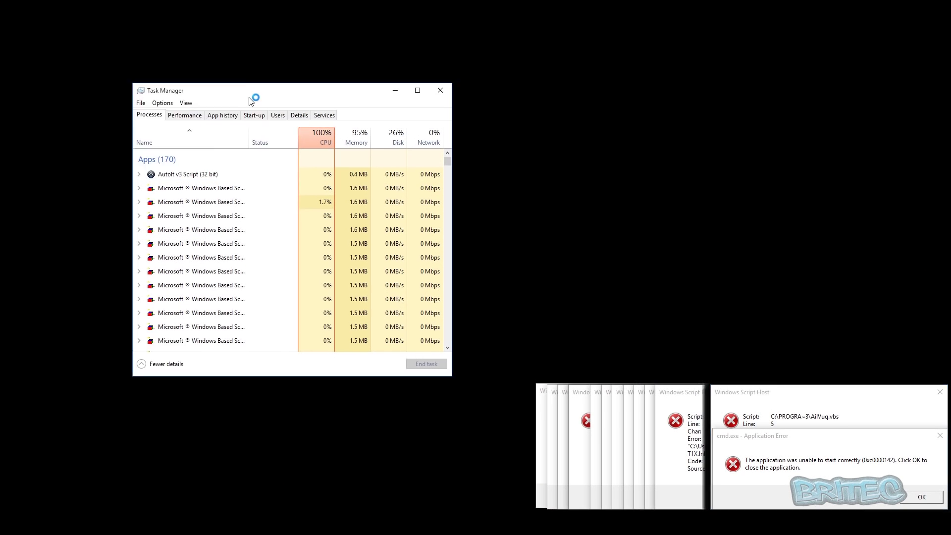
- Move Task Manager right and scroll the Processes list to review the script host CPU load
{"action": "left_click_drag", "start_coordinate": [250, 98], "coordinate": [361, 100]}
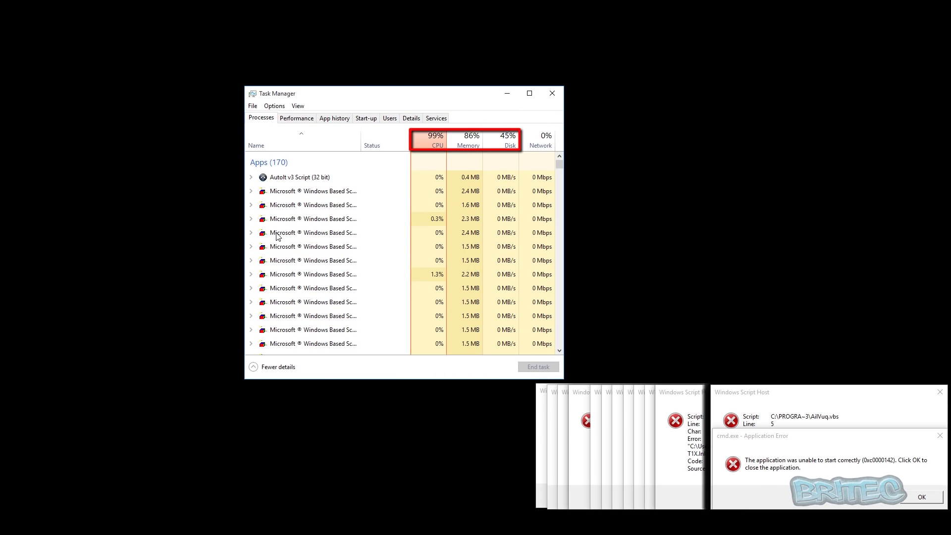
{"action": "scroll", "coordinate": [350, 245], "scroll_direction": "down", "scroll_amount": 1}
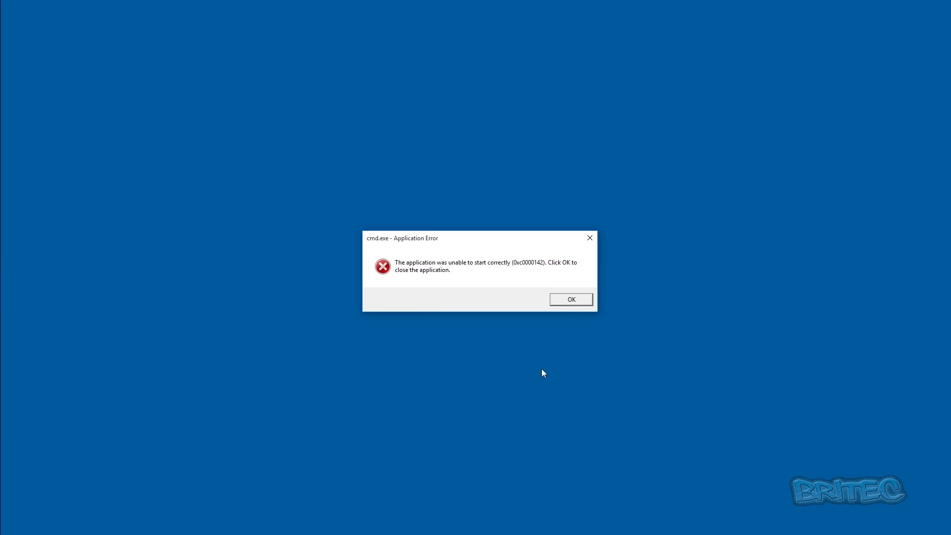
- Dismiss the recurring cmd.exe 0xc0000142 errors and force the restart into Safe Mode
{"action": "left_click", "coordinate": [576, 304]}
{"action": "left_click", "coordinate": [575, 302]}
{"action": "left_click", "coordinate": [575, 302]}
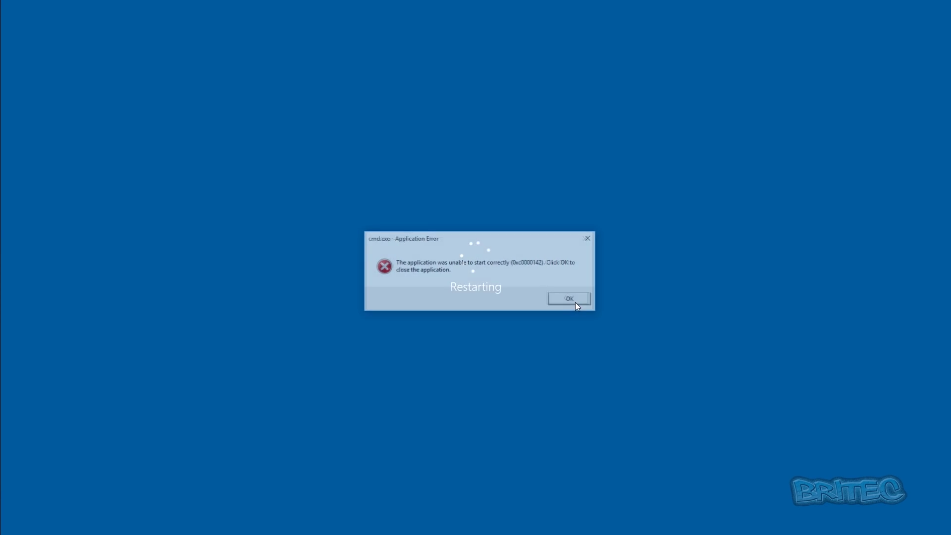
{"action": "left_click", "coordinate": [575, 303]}
{"action": "left_click", "coordinate": [590, 239]}
{"action": "left_click", "coordinate": [590, 238]}
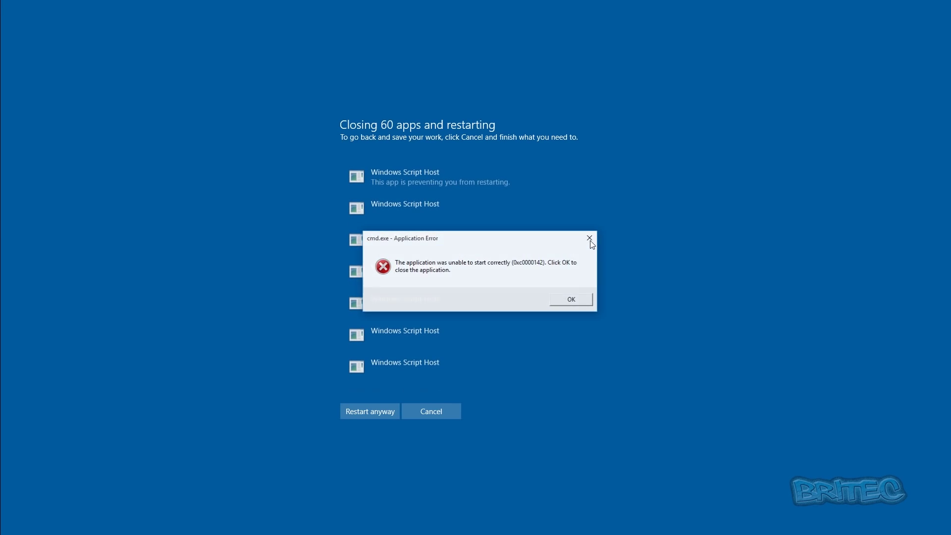
{"action": "left_click", "coordinate": [355, 412]}
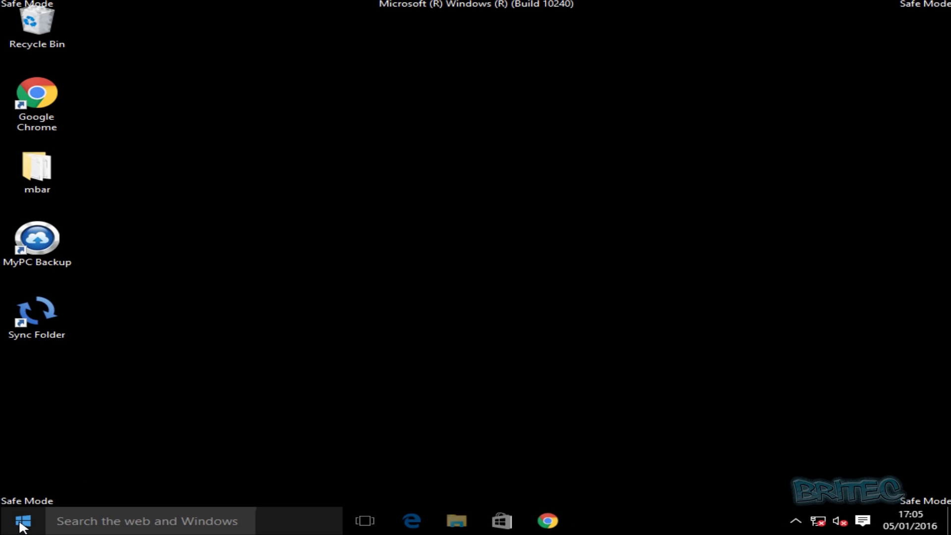
- From an admin Command Prompt, run mrt /? to show the removal tool's options
{"action": "right_click", "coordinate": [23, 524]}
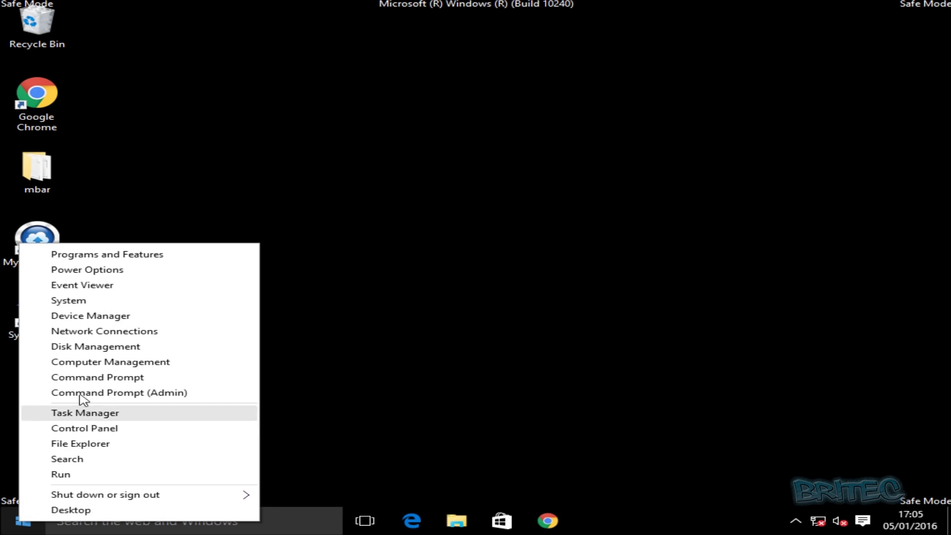
{"action": "left_click", "coordinate": [97, 393]}
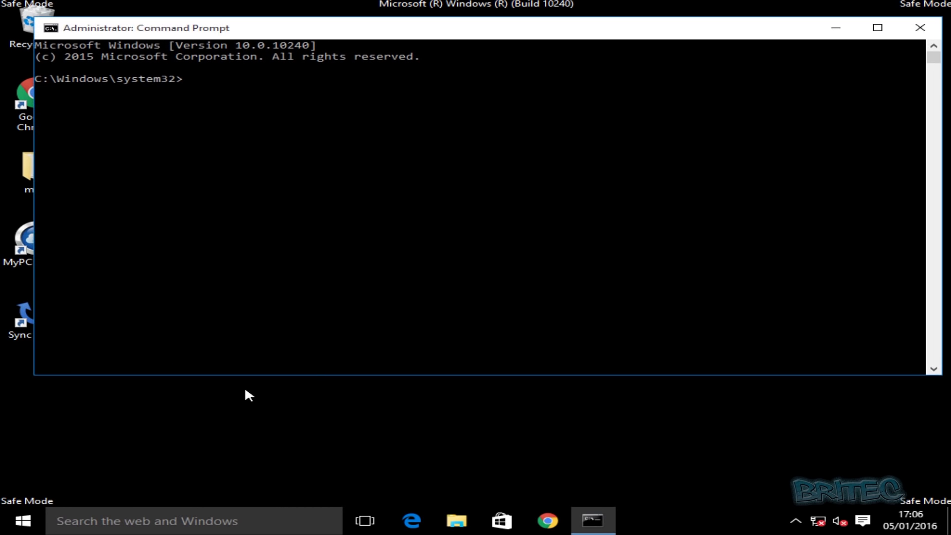
{"action": "type", "text": "mrt /?"}
{"action": "key", "text": "Return"}
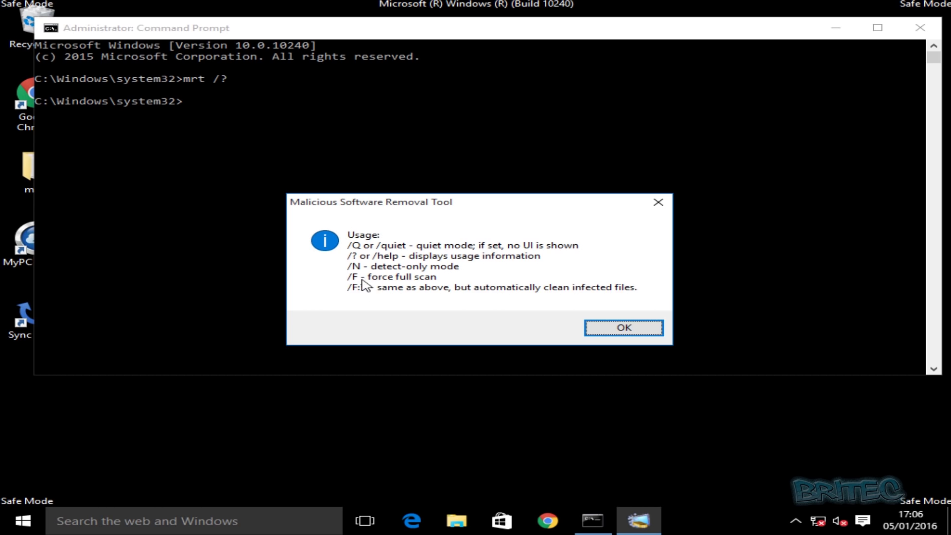
- Dismiss the usage pop-up and run mrt /f to start a full scan
{"action": "left_click", "coordinate": [631, 324]}
{"action": "left_click", "coordinate": [276, 146]}
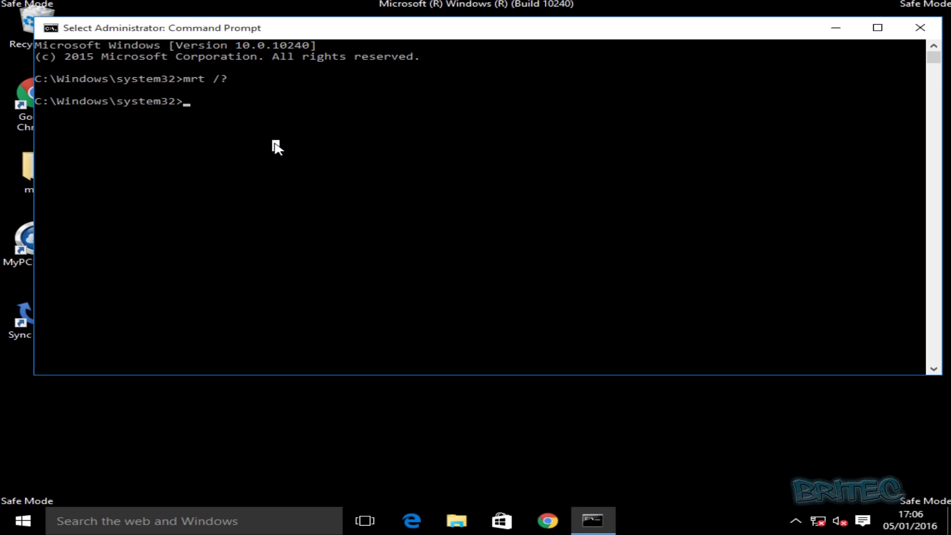
{"action": "type", "text": "mrt "}
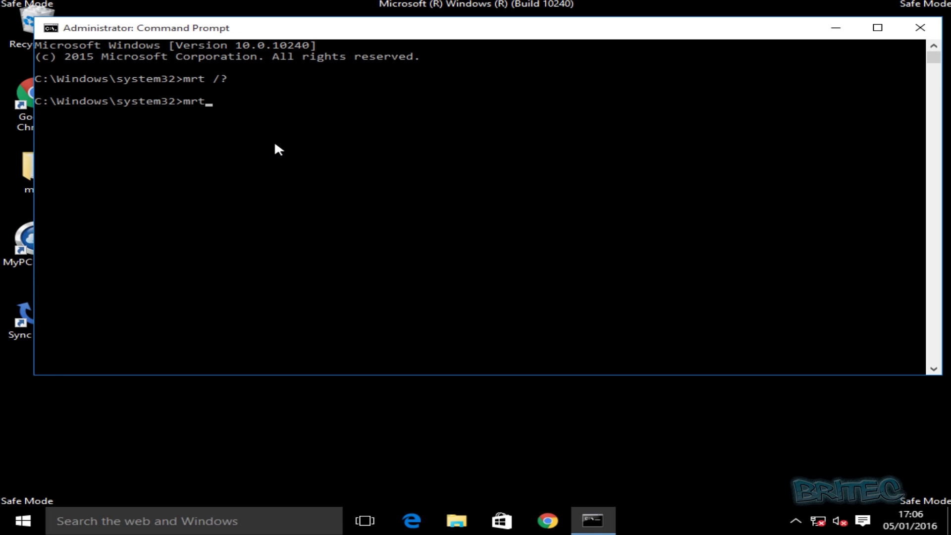
{"action": "type", "text": "/f"}
{"action": "key", "text": "Return"}
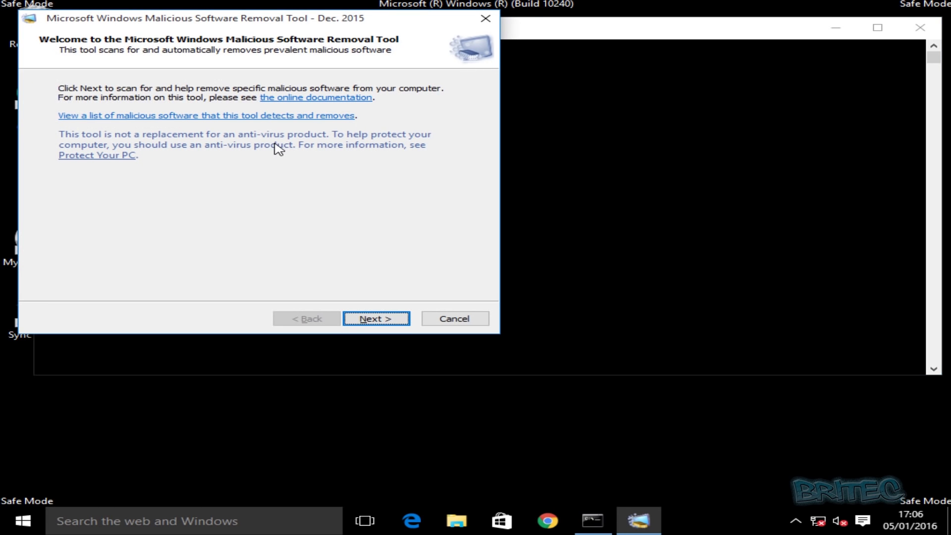
- Move MSRT aside, minimize Command Prompt, and start the full scan past the Welcome page
{"action": "left_click_drag", "start_coordinate": [299, 72], "coordinate": [417, 64]}
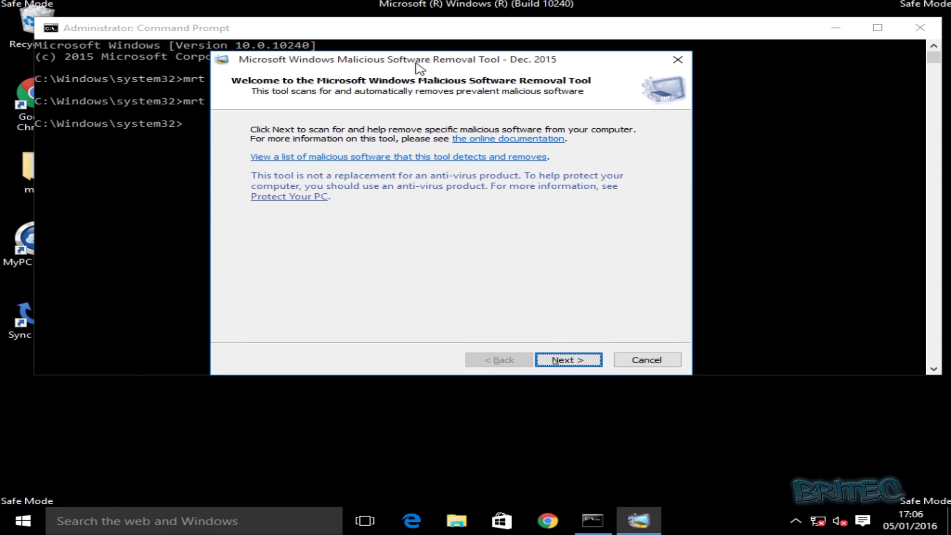
{"action": "left_click", "coordinate": [836, 28]}
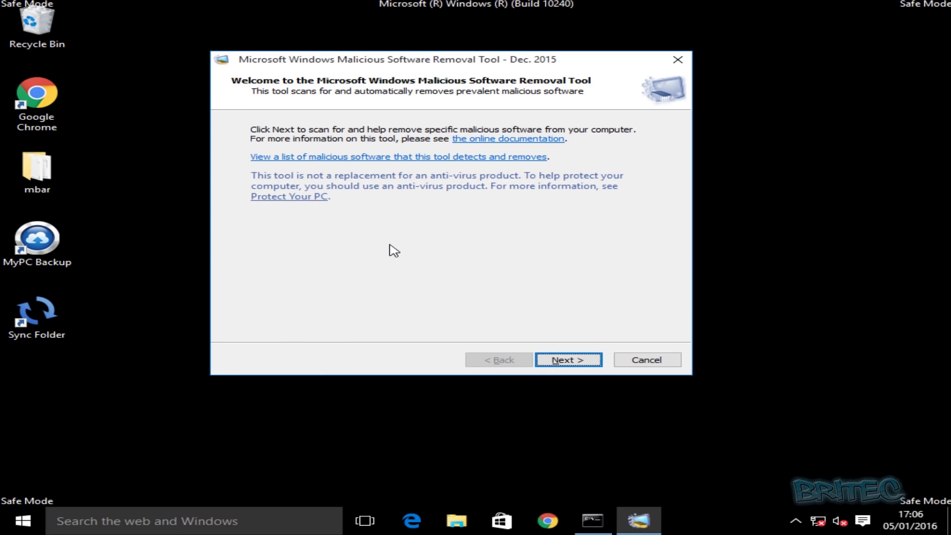
{"action": "left_click", "coordinate": [571, 364]}
{"action": "left_click", "coordinate": [575, 361]}
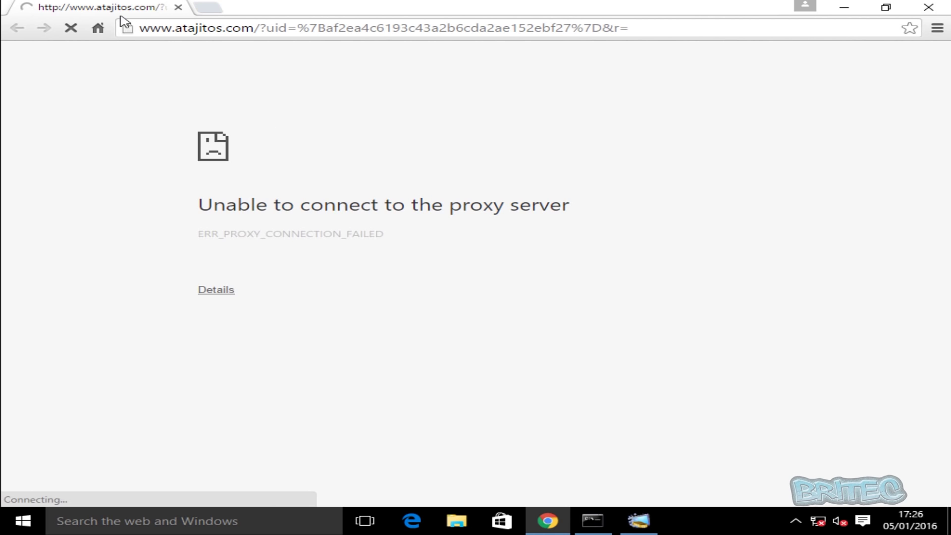
- Open Chrome's settings page and expand the advanced settings
{"action": "left_click", "coordinate": [937, 28]}
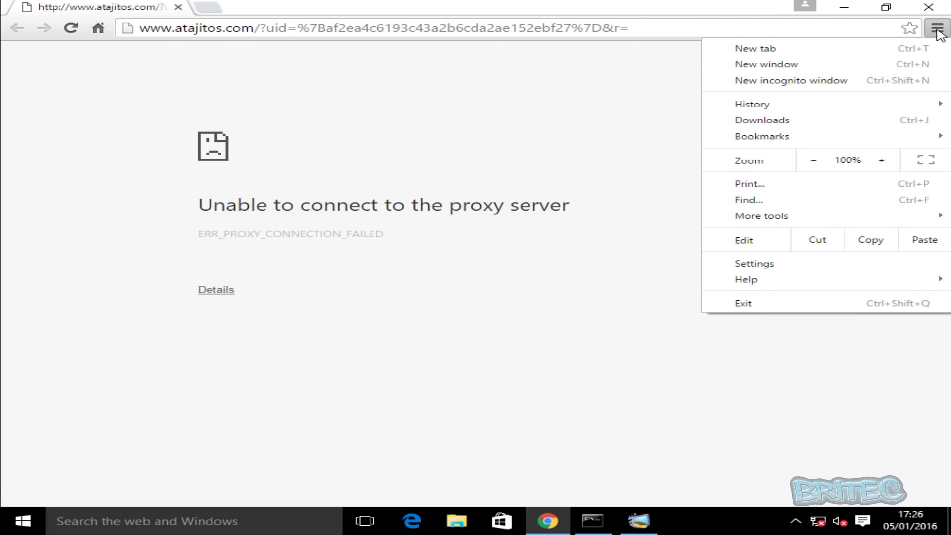
{"action": "left_click", "coordinate": [811, 268]}
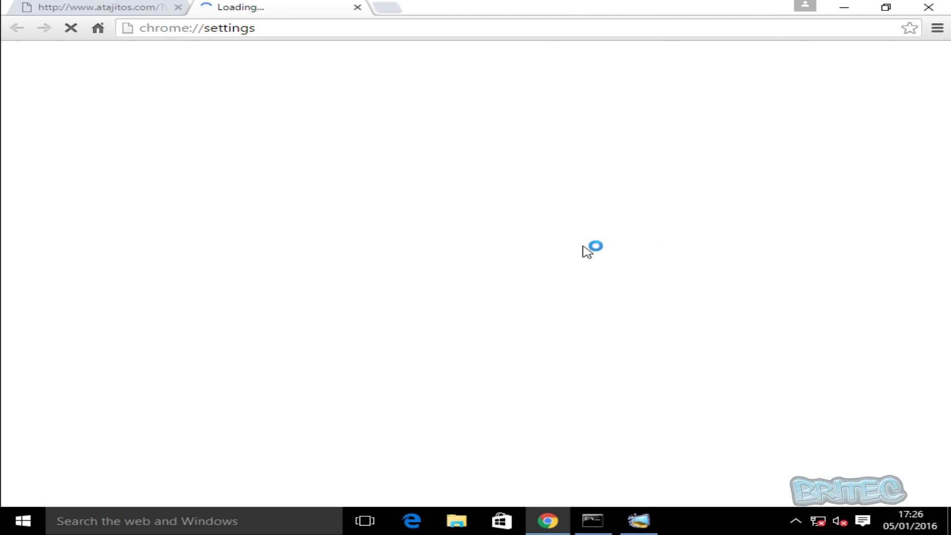
{"action": "scroll", "coordinate": [587, 253], "scroll_direction": "down", "scroll_amount": 3}
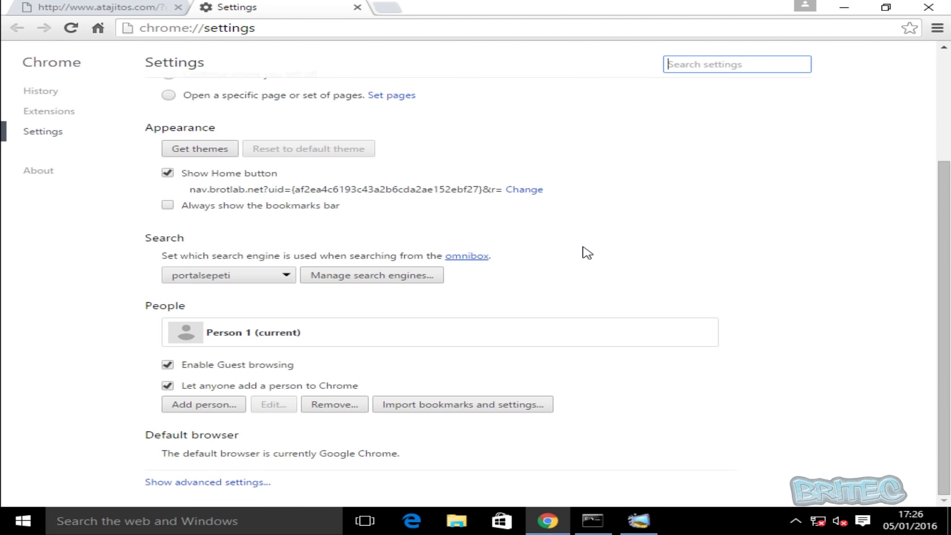
{"action": "left_click", "coordinate": [232, 483]}
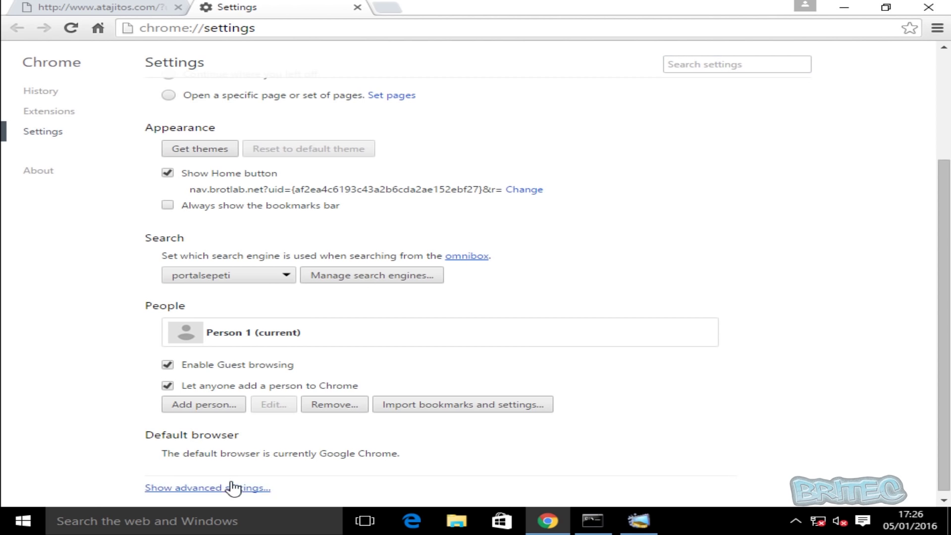
{"action": "scroll", "coordinate": [426, 421], "scroll_direction": "down", "scroll_amount": 7}
{"action": "scroll", "coordinate": [470, 412], "scroll_direction": "down", "scroll_amount": 5}
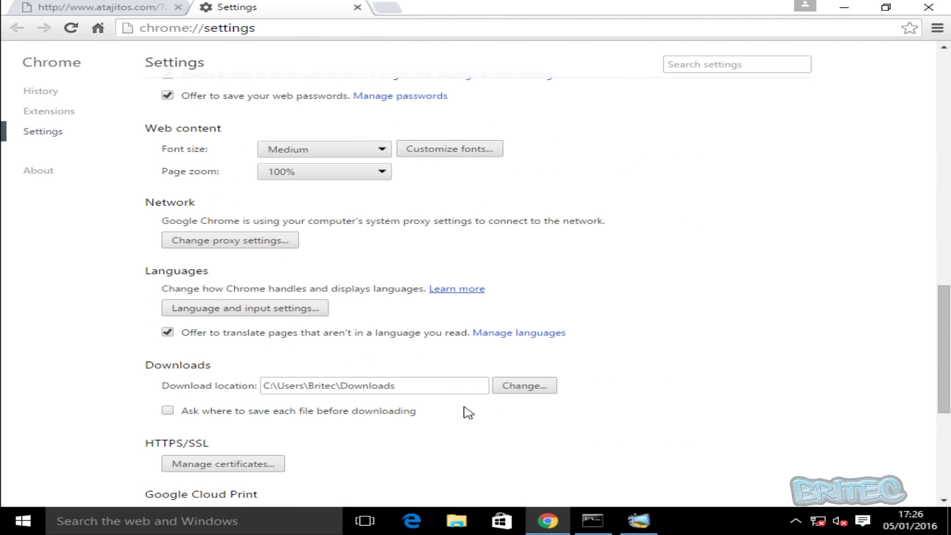
{"action": "scroll", "coordinate": [468, 411], "scroll_direction": "down", "scroll_amount": 5}
{"action": "scroll", "coordinate": [468, 412], "scroll_direction": "up", "scroll_amount": 8}
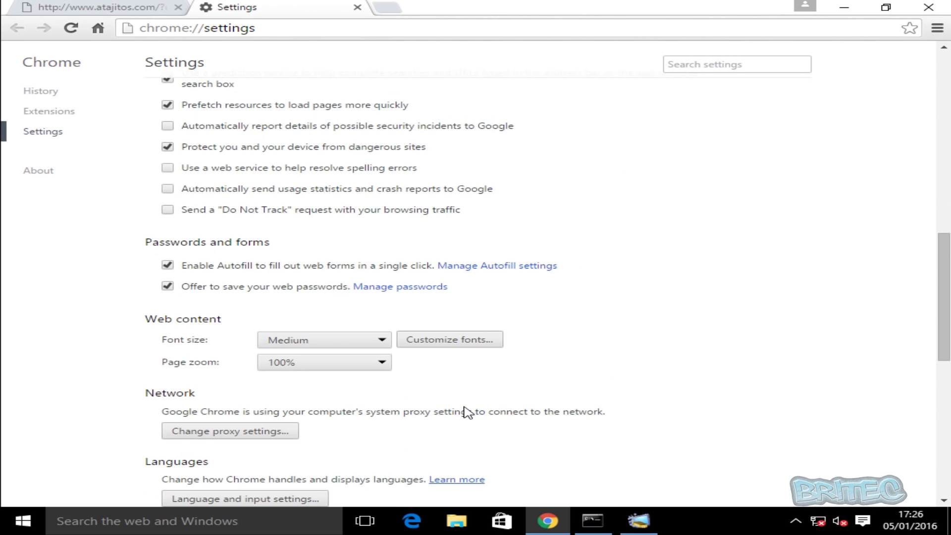
{"action": "scroll", "coordinate": [467, 412], "scroll_direction": "down", "scroll_amount": 3}
{"action": "scroll", "coordinate": [466, 411], "scroll_direction": "down", "scroll_amount": 2}
{"action": "scroll", "coordinate": [466, 411], "scroll_direction": "up", "scroll_amount": 3}
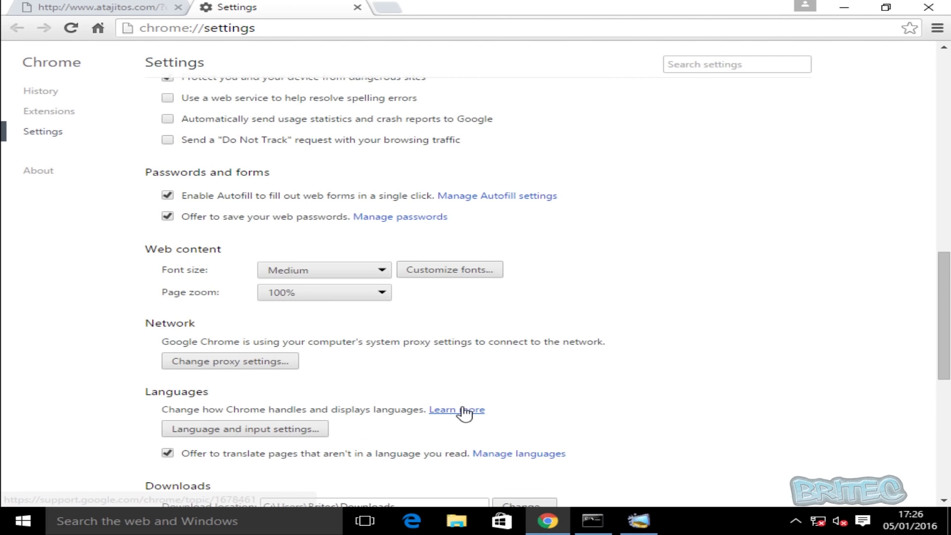
{"action": "scroll", "coordinate": [465, 412], "scroll_direction": "up", "scroll_amount": 2}
{"action": "scroll", "coordinate": [465, 412], "scroll_direction": "up", "scroll_amount": 1}
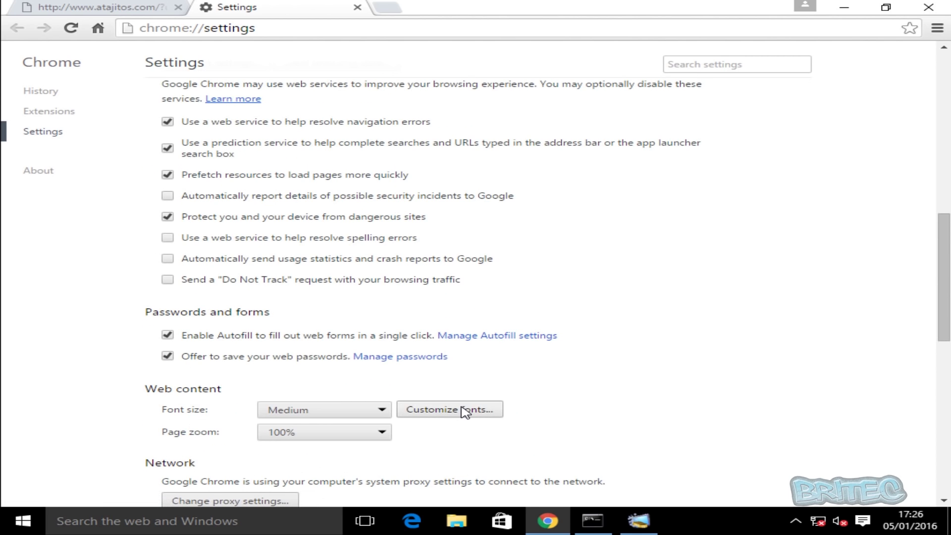
{"action": "scroll", "coordinate": [465, 412], "scroll_direction": "down", "scroll_amount": 1}
- Uncheck 'Use a proxy server' in LAN settings and apply Internet Properties
{"action": "left_click", "coordinate": [242, 436]}
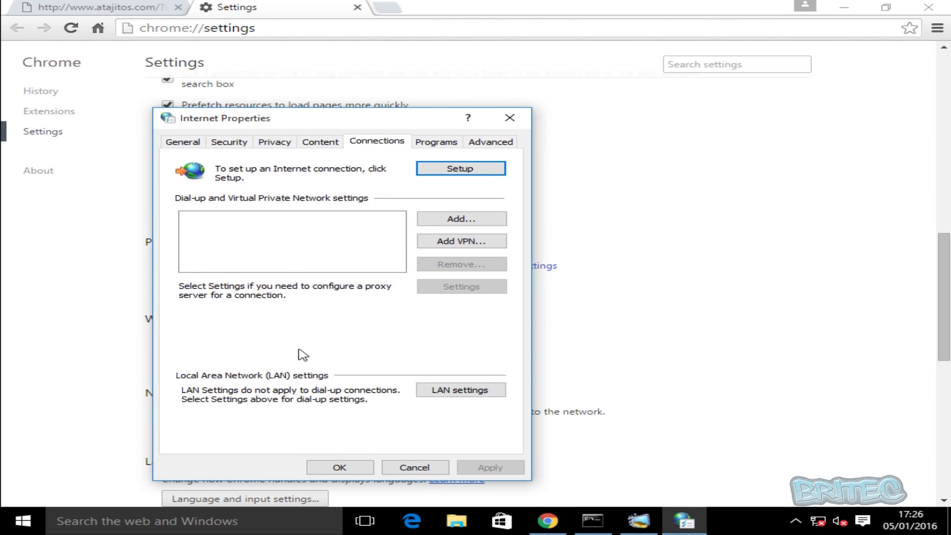
{"action": "left_click", "coordinate": [451, 394]}
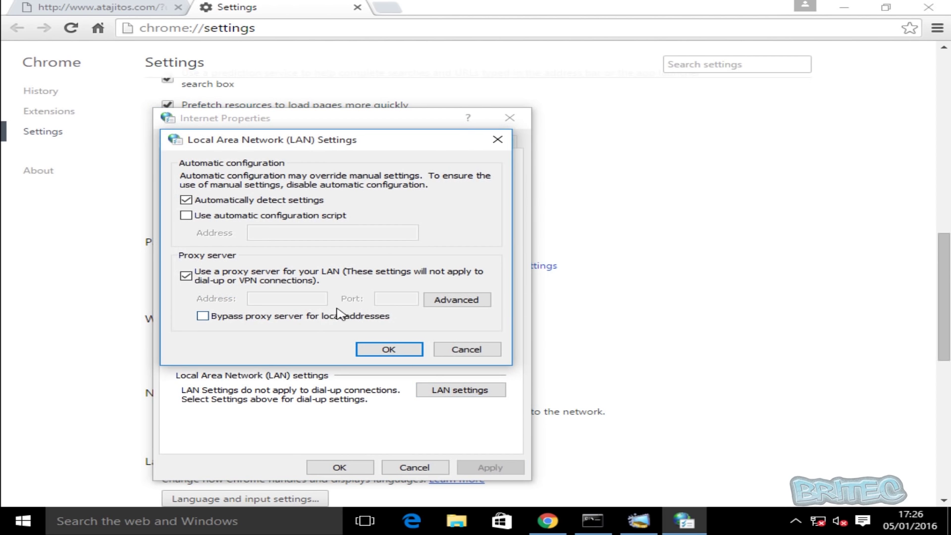
{"action": "left_click", "coordinate": [186, 276]}
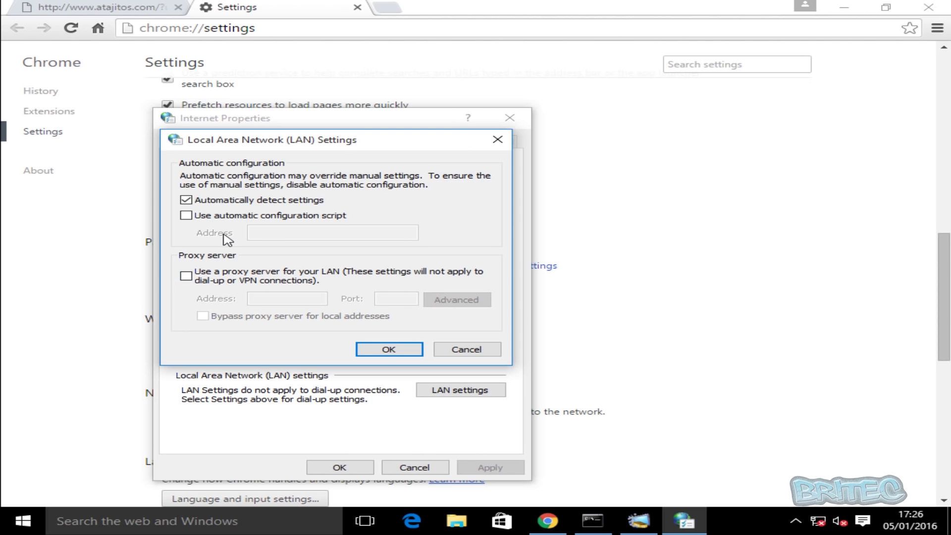
{"action": "left_click", "coordinate": [389, 350]}
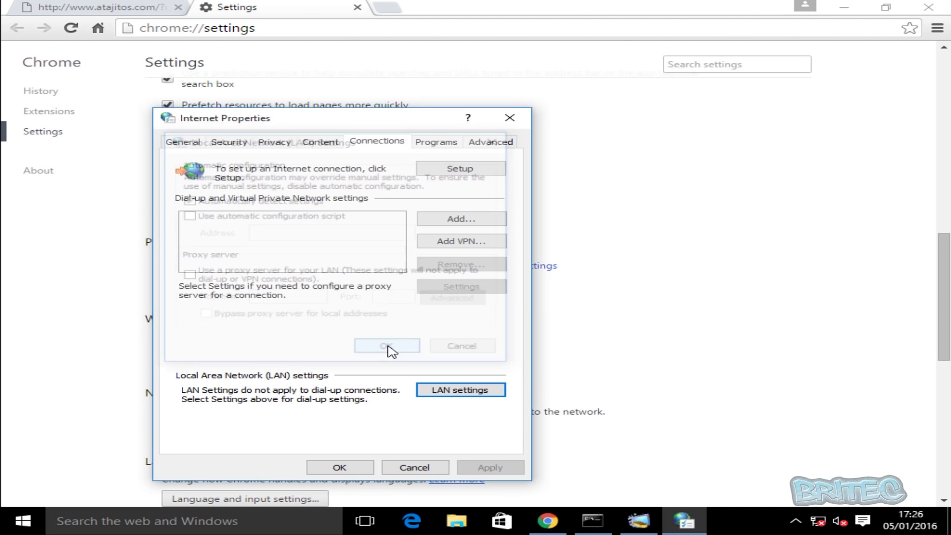
{"action": "left_click", "coordinate": [341, 468]}
- Reset Chrome settings to defaults with the report-current-settings box unchecked
{"action": "scroll", "coordinate": [290, 420], "scroll_direction": "down", "scroll_amount": 6}
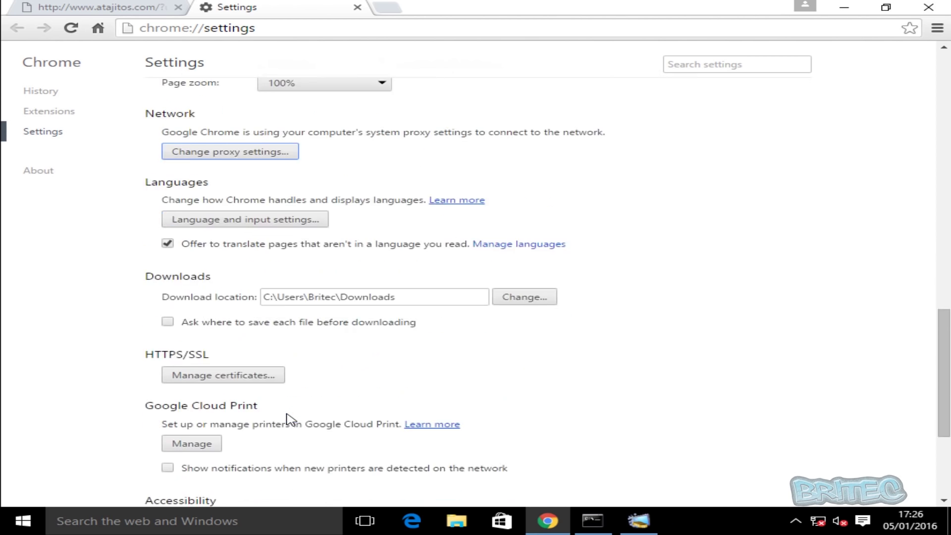
{"action": "scroll", "coordinate": [291, 420], "scroll_direction": "down", "scroll_amount": 3}
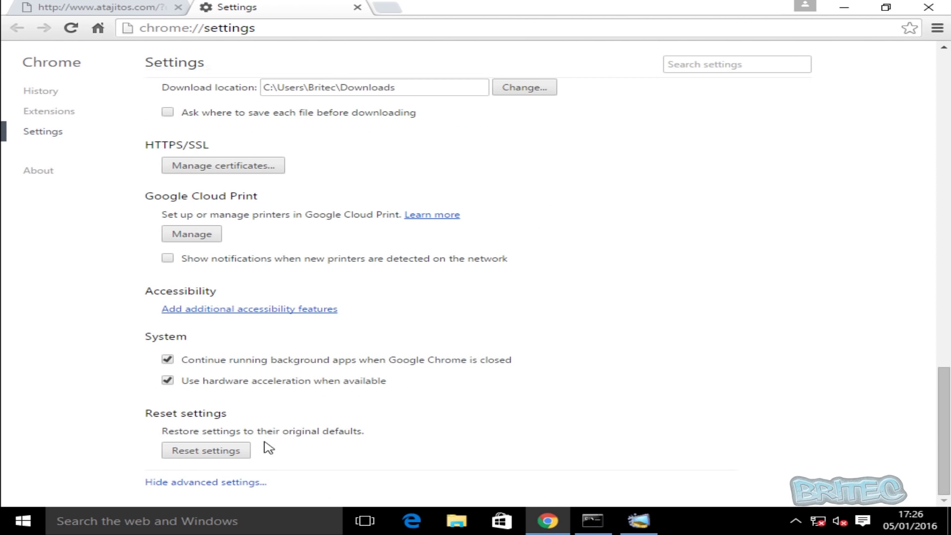
{"action": "left_click", "coordinate": [220, 452]}
{"action": "left_click", "coordinate": [328, 330]}
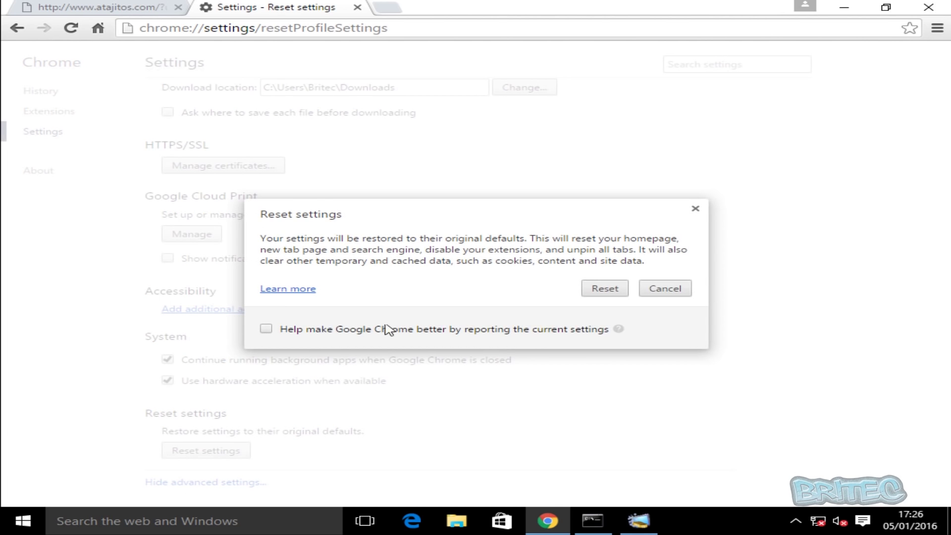
{"action": "left_click", "coordinate": [600, 289]}
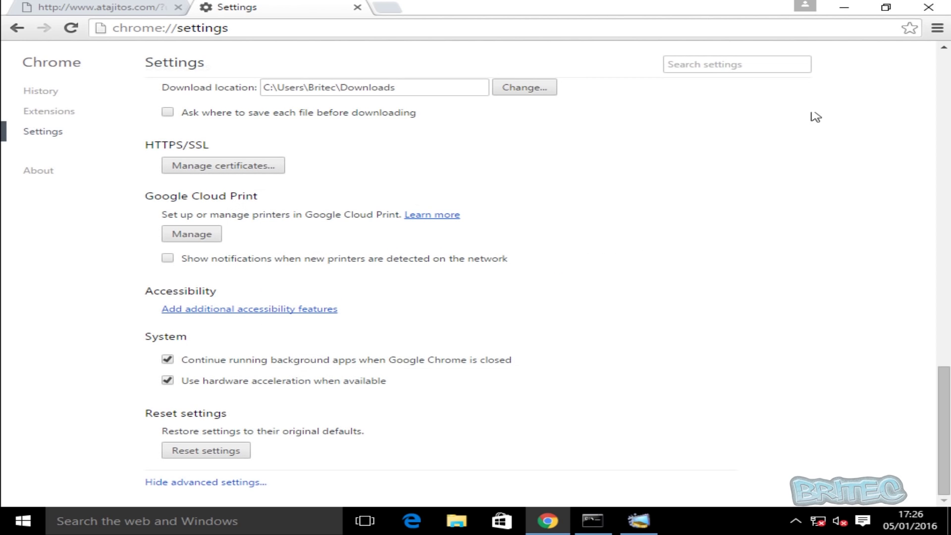
- Restart Chrome and search Google for hitmanpro
{"action": "left_click", "coordinate": [929, 12]}
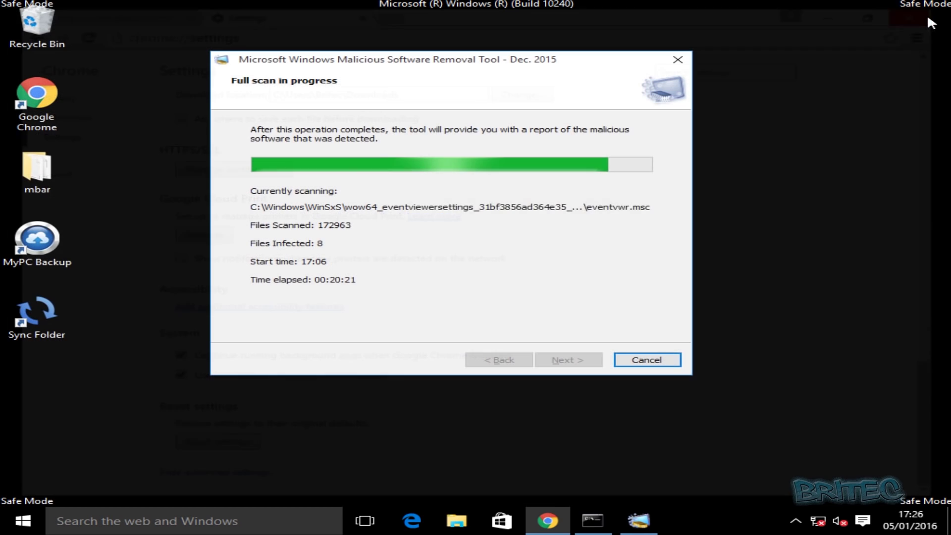
{"action": "left_click", "coordinate": [547, 520]}
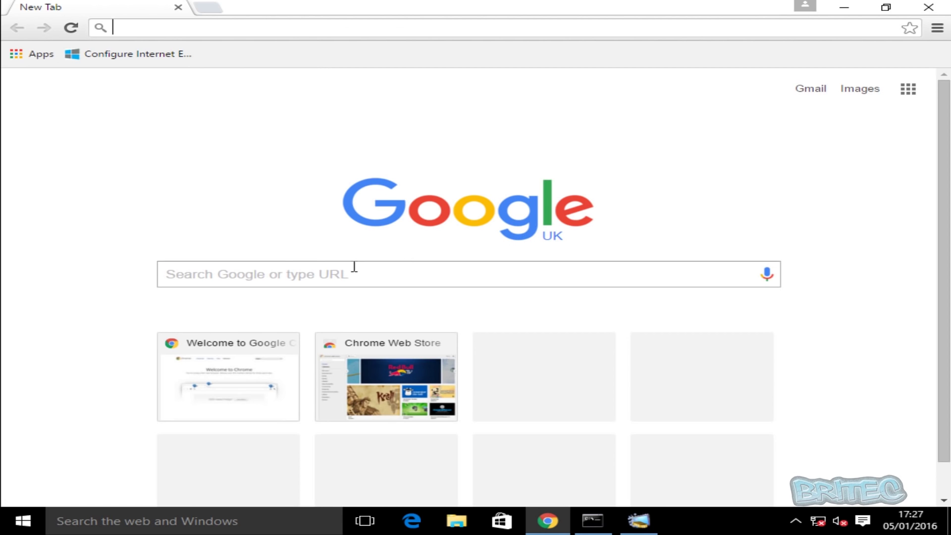
{"action": "left_click", "coordinate": [255, 274]}
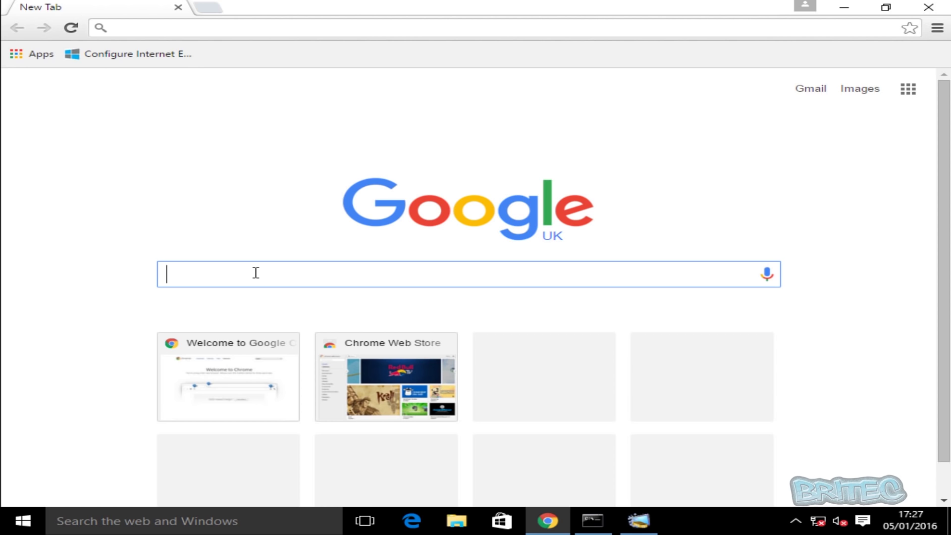
{"action": "type", "text": "hitmanpro"}
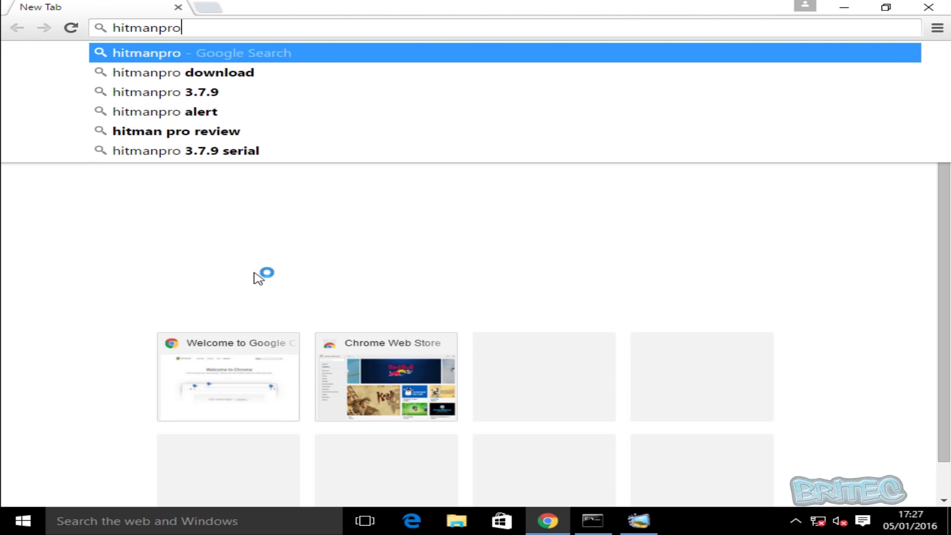
{"action": "key", "text": "Return"}
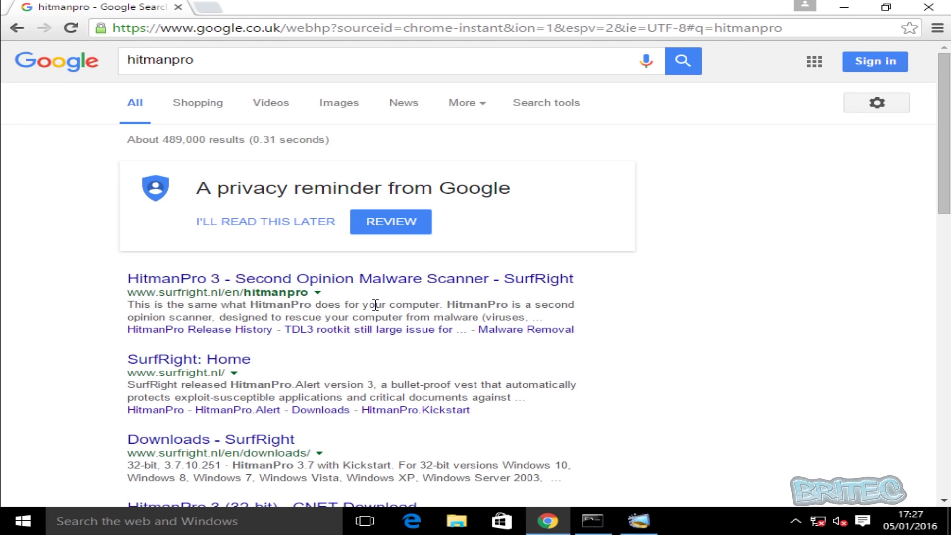
- Download HitmanPro_x64.exe from SurfRight's HitmanPro 3 page, then search for malwarebytes
{"action": "left_click", "coordinate": [362, 286]}
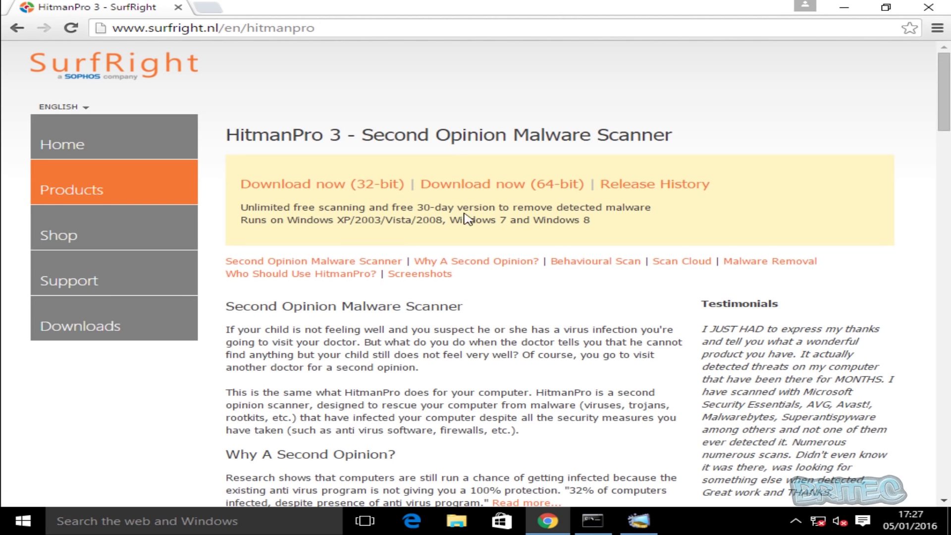
{"action": "left_click", "coordinate": [495, 187]}
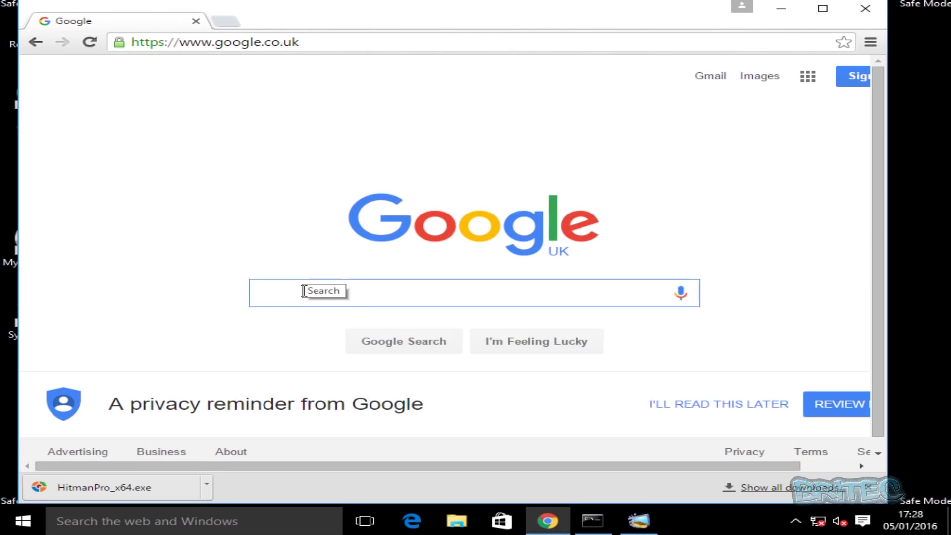
{"action": "type", "text": "malwarebytes"}
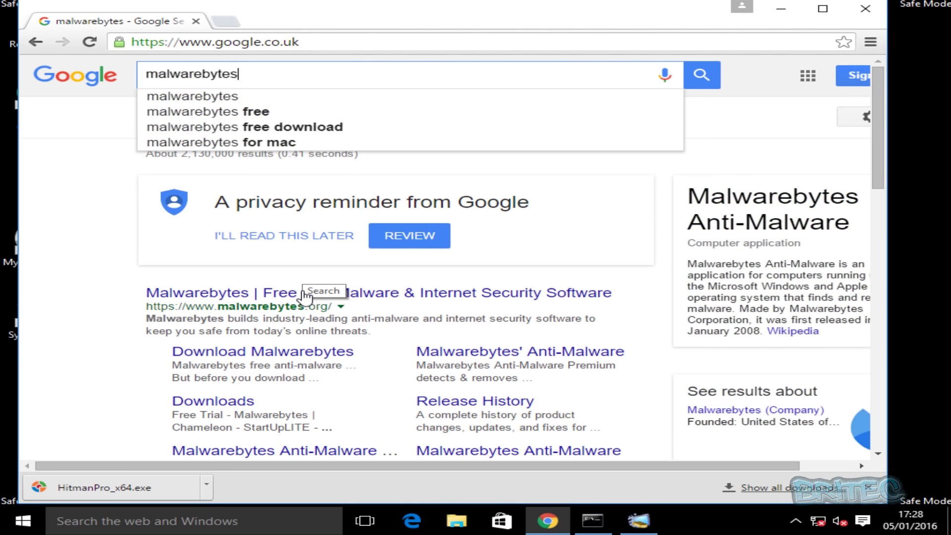
- Download mbam-setup-2.2.0.1 (Malwarebytes Anti-Malware FREE), then enter adwcleaner in the address bar
{"action": "left_click", "coordinate": [284, 352]}
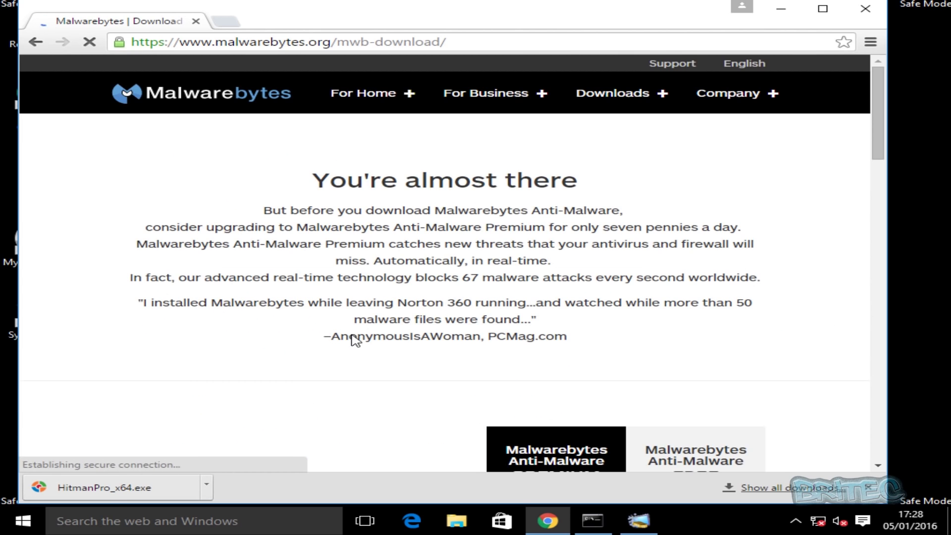
{"action": "scroll", "coordinate": [333, 350], "scroll_direction": "down", "scroll_amount": 5}
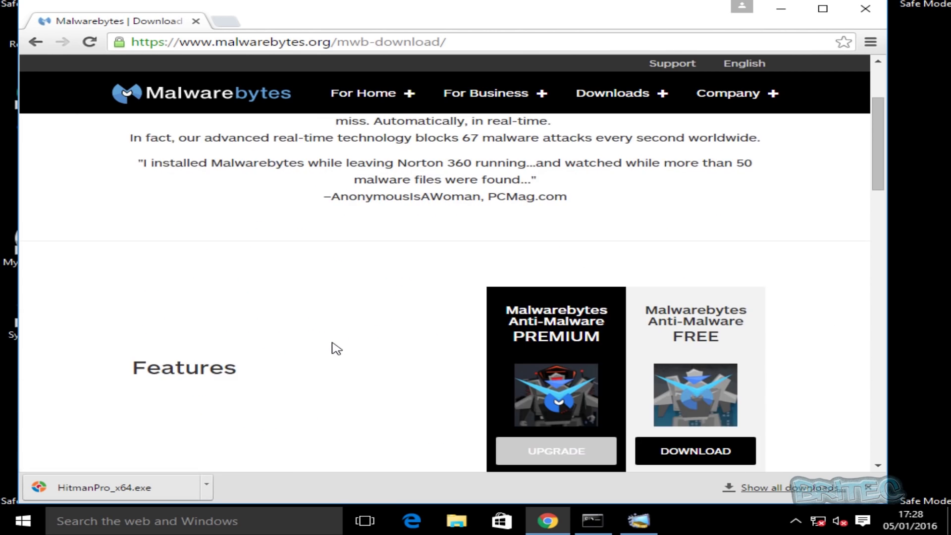
{"action": "scroll", "coordinate": [337, 349], "scroll_direction": "down", "scroll_amount": 12}
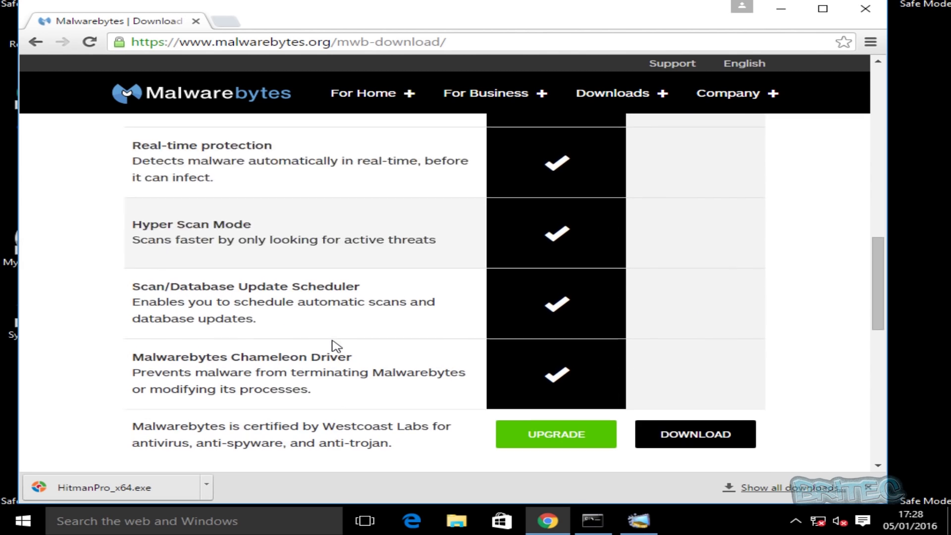
{"action": "scroll", "coordinate": [337, 347], "scroll_direction": "down", "scroll_amount": 2}
{"action": "scroll", "coordinate": [337, 347], "scroll_direction": "up", "scroll_amount": 10}
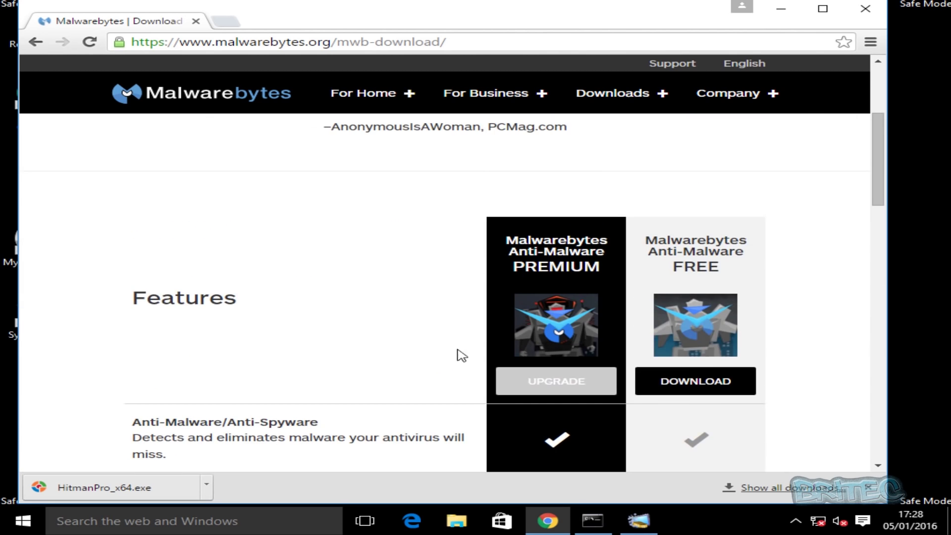
{"action": "left_click", "coordinate": [675, 386]}
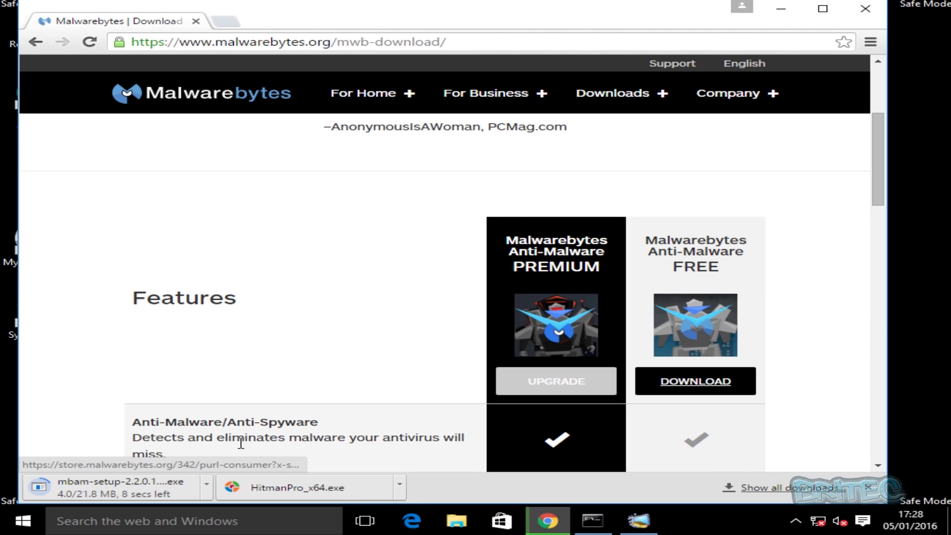
{"action": "left_click", "coordinate": [255, 46]}
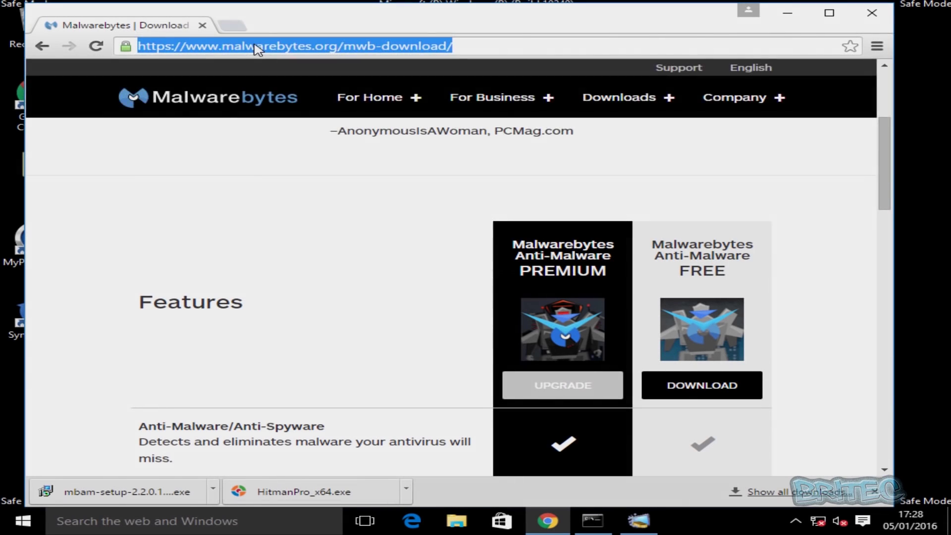
{"action": "type", "text": "adwcleaner"}
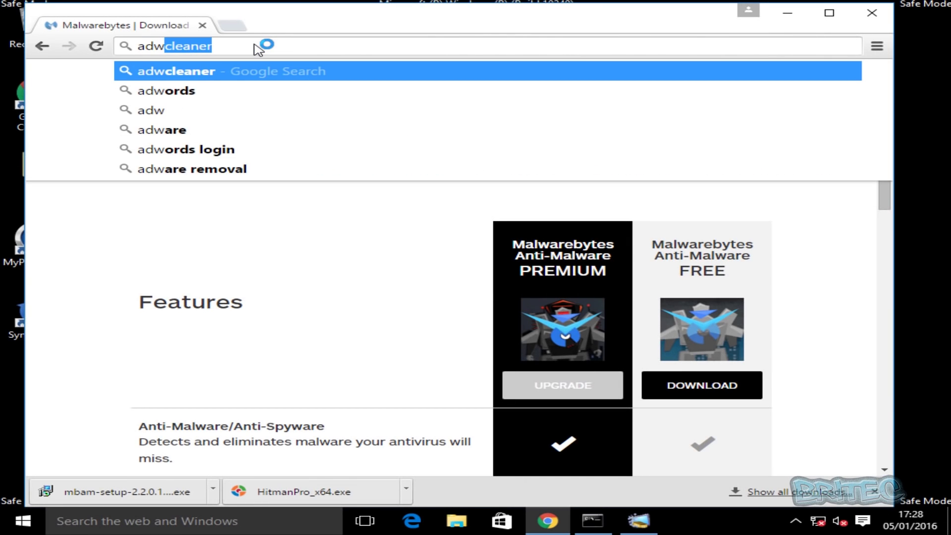
- Search for adwcleaner and download AdwCleaner 5.0.2.8 from its BleepingComputer page
{"action": "key", "text": "Return"}
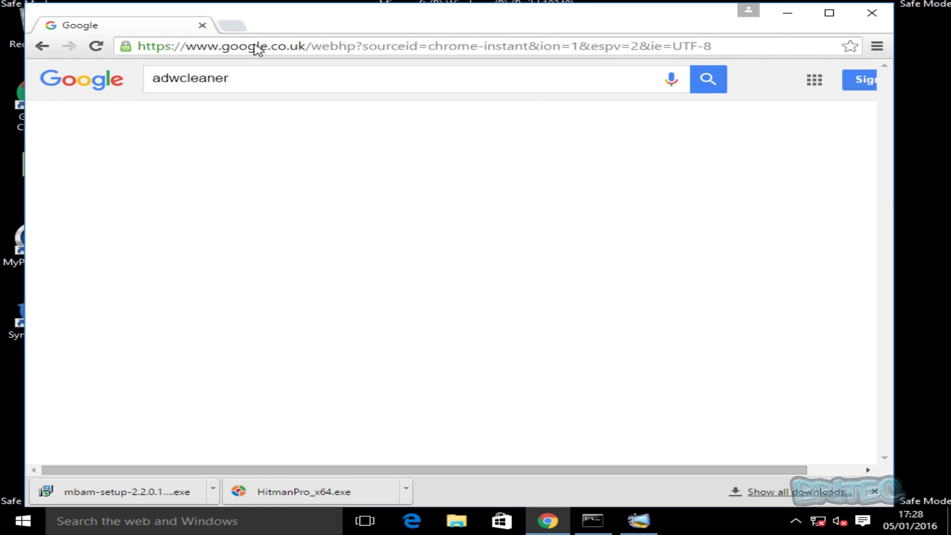
{"action": "left_click", "coordinate": [223, 368]}
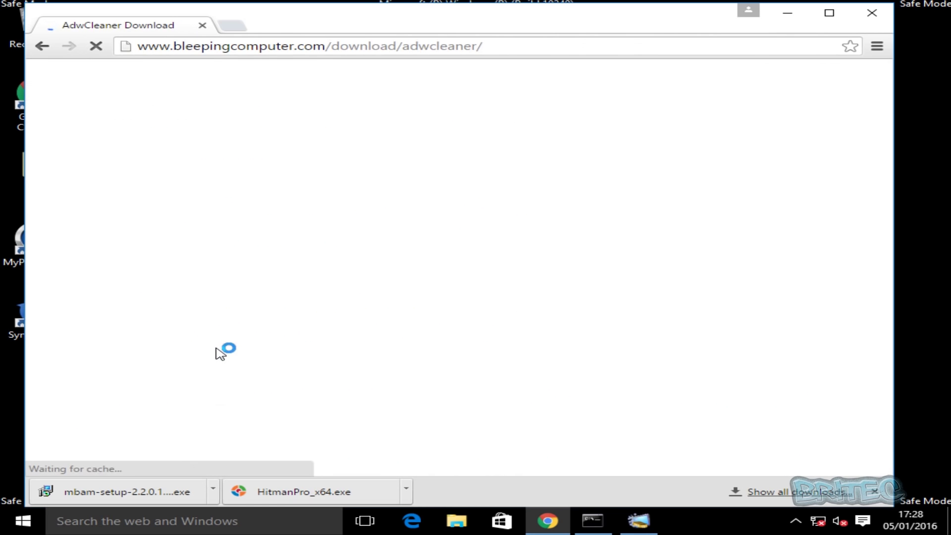
{"action": "left_click", "coordinate": [229, 411]}
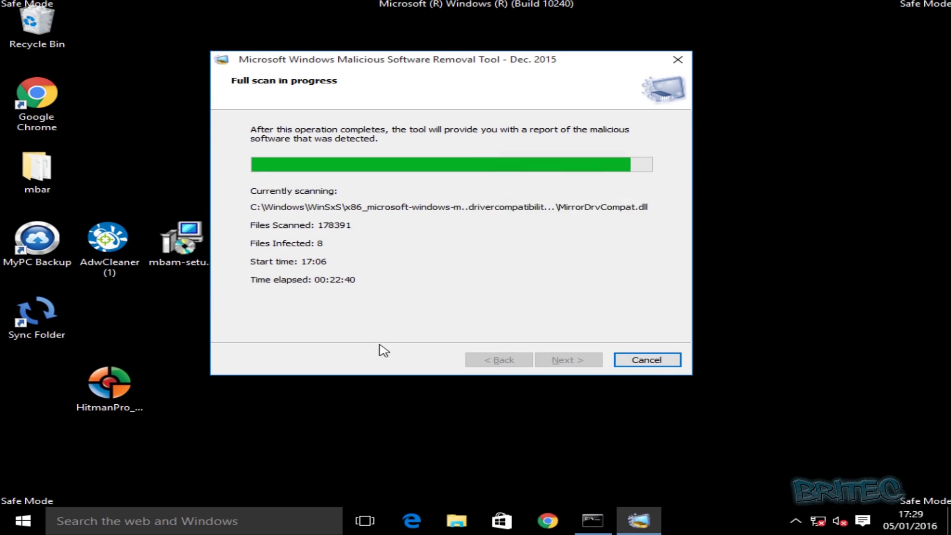
- Open File Explorer from the Start button's context menu and shift its window slightly left
{"action": "right_click", "coordinate": [25, 526]}
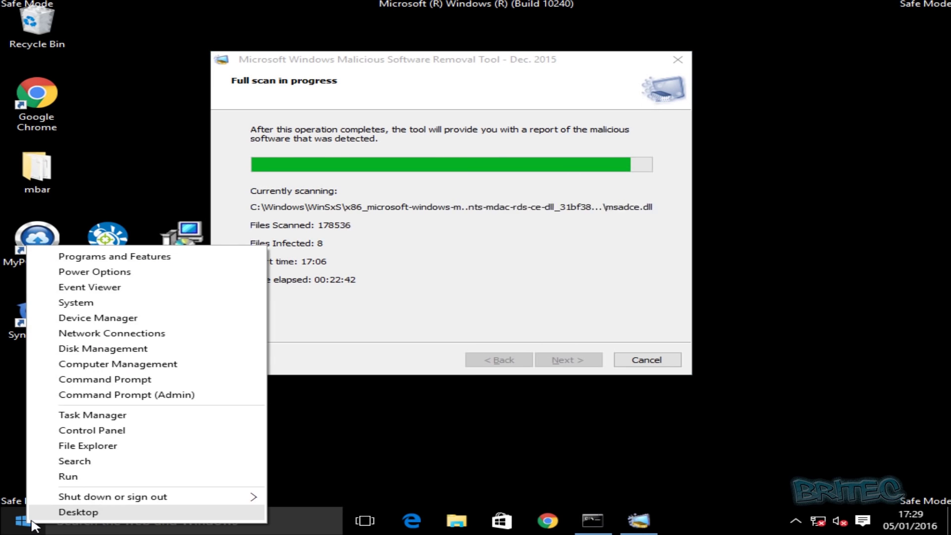
{"action": "left_click", "coordinate": [119, 446]}
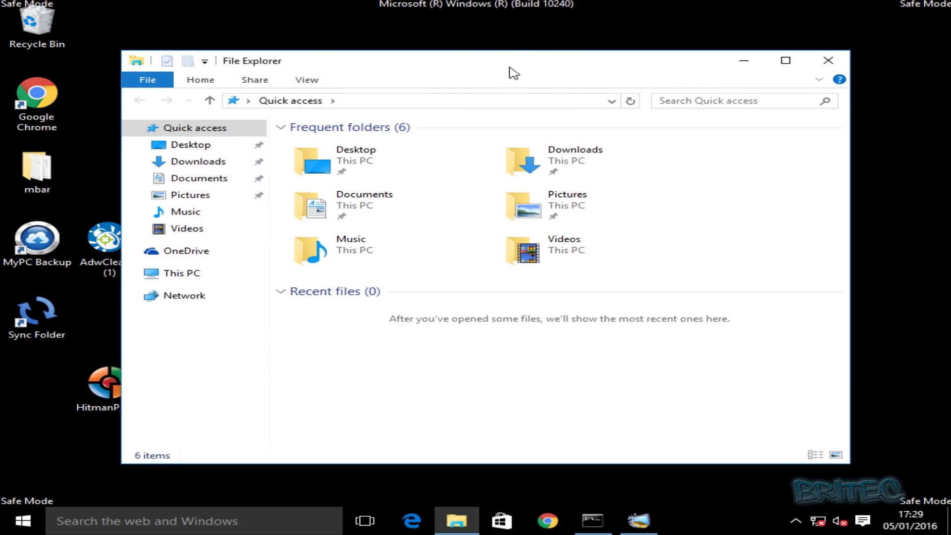
{"action": "left_click_drag", "start_coordinate": [514, 74], "coordinate": [471, 71]}
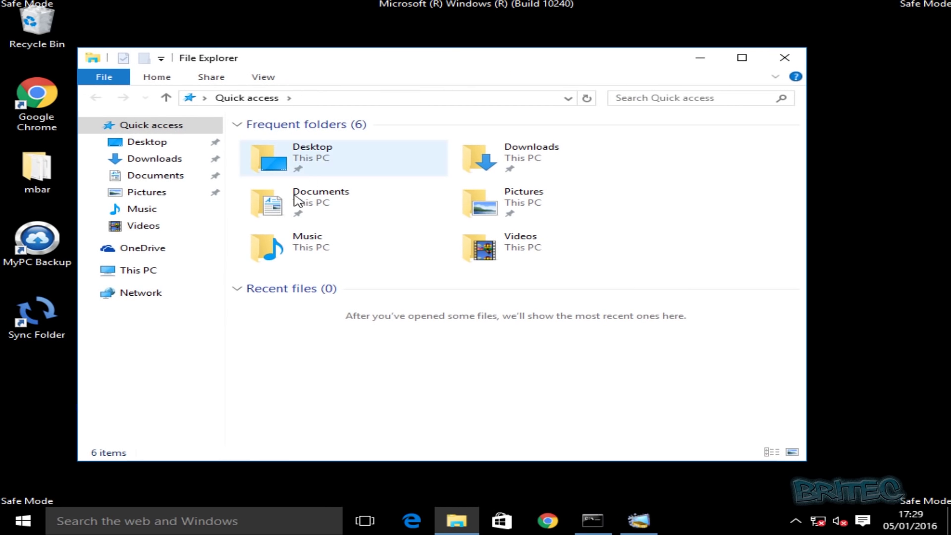
- Browse from This PC to Local Disk (C:) > Users > the user's profile folder
{"action": "left_click", "coordinate": [148, 270]}
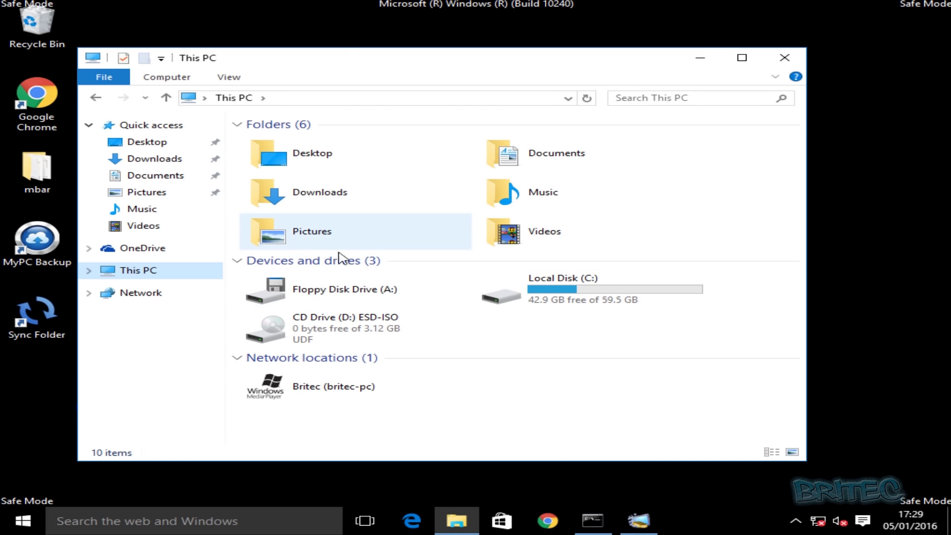
{"action": "double_click", "coordinate": [526, 305]}
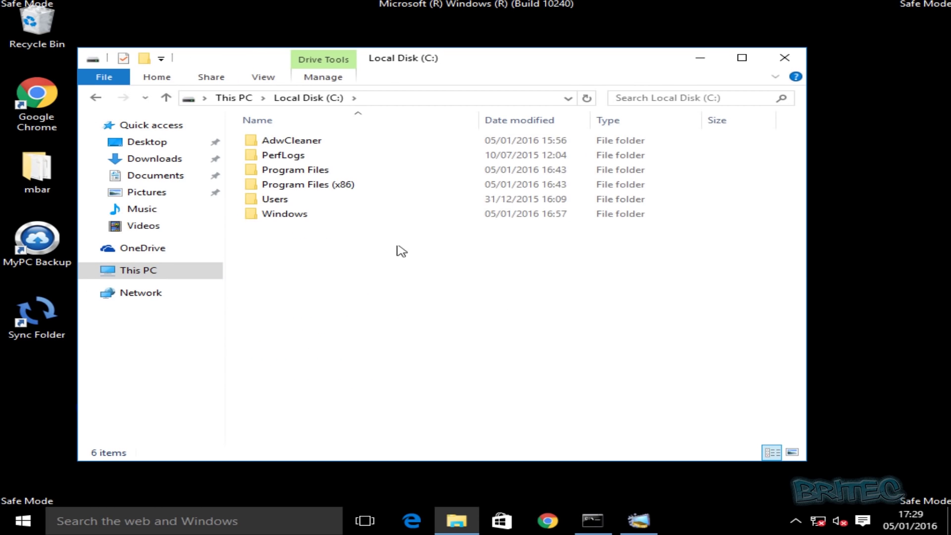
{"action": "double_click", "coordinate": [287, 203]}
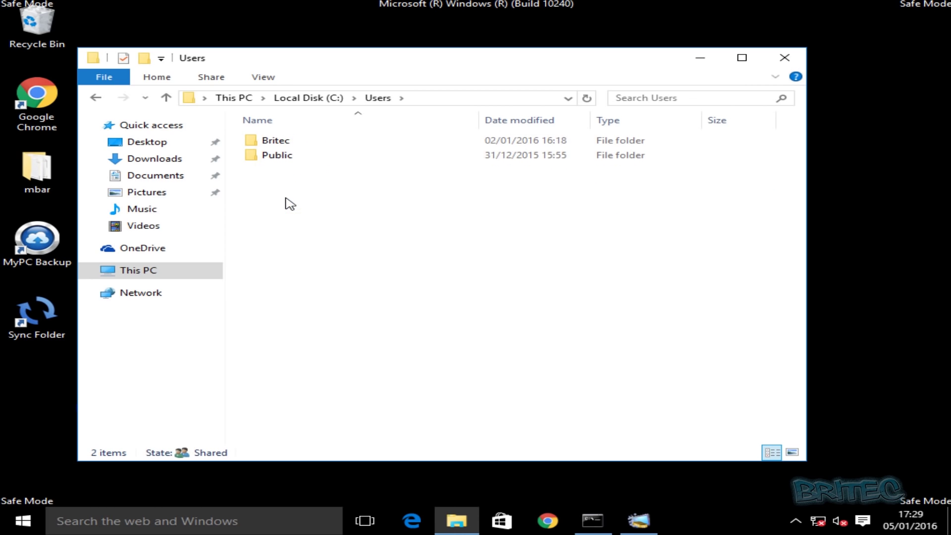
{"action": "double_click", "coordinate": [273, 142]}
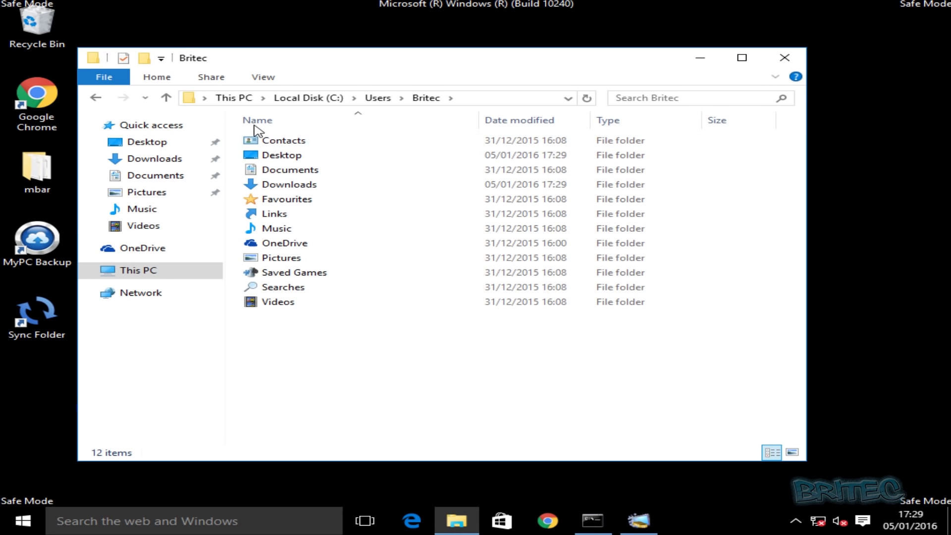
- Turn on Hidden items in the View options and open AppData\Roaming
{"action": "left_click", "coordinate": [264, 80]}
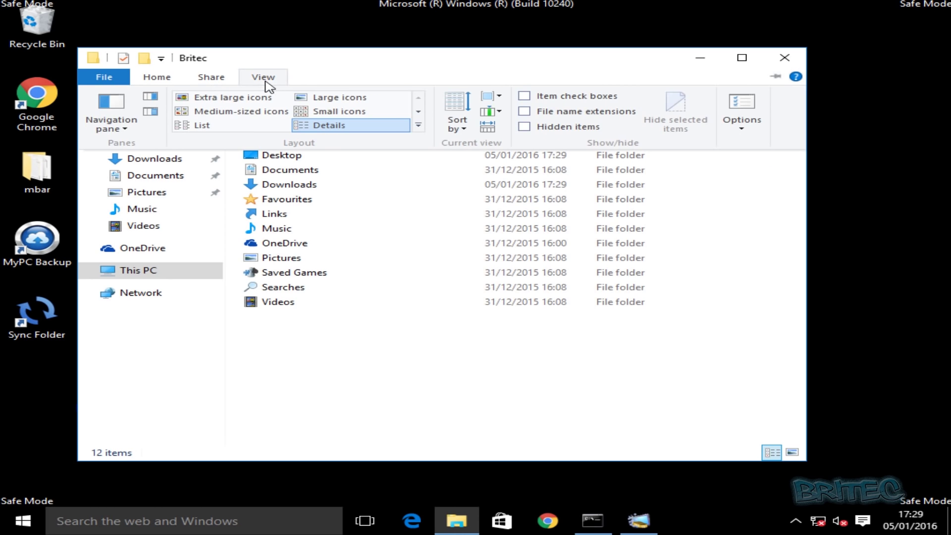
{"action": "left_click", "coordinate": [525, 128]}
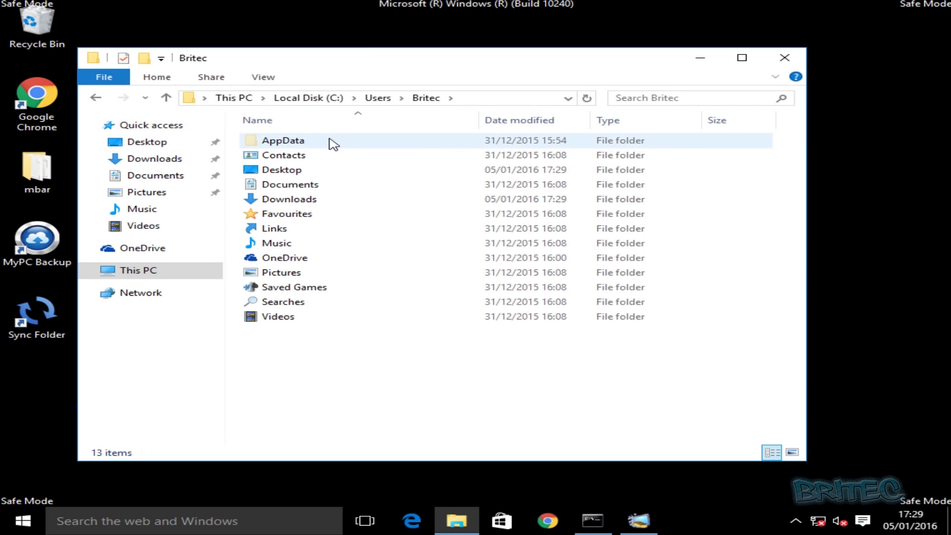
{"action": "double_click", "coordinate": [297, 143]}
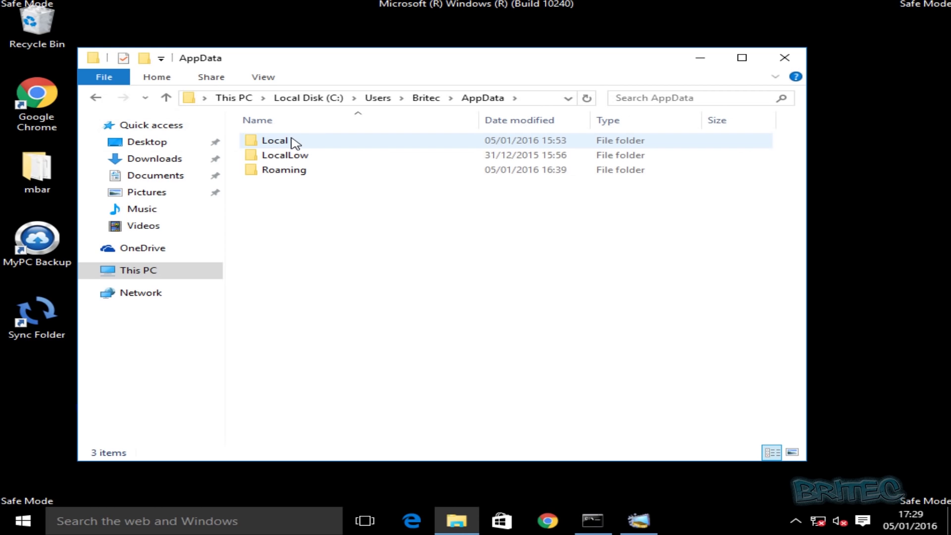
{"action": "double_click", "coordinate": [283, 173]}
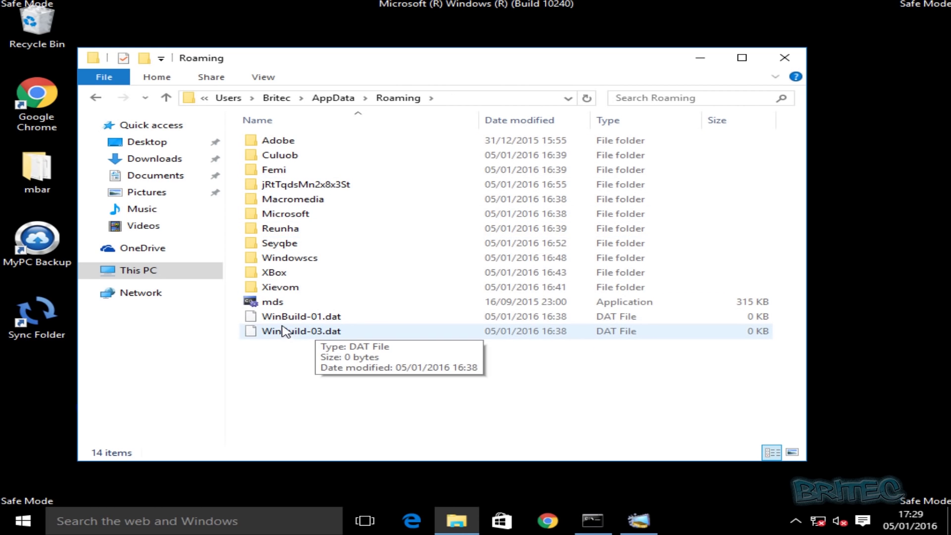
- Check inside Seyqbe and Reunha, then open jRtTqdsMn2x8x3St to find its lone shortcut
{"action": "mouse_move", "coordinate": [281, 308]}
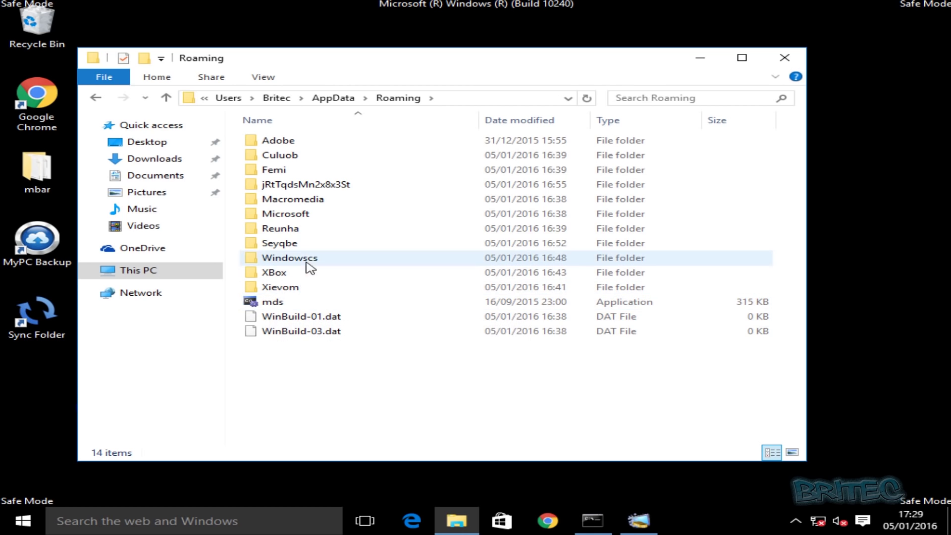
{"action": "double_click", "coordinate": [293, 244]}
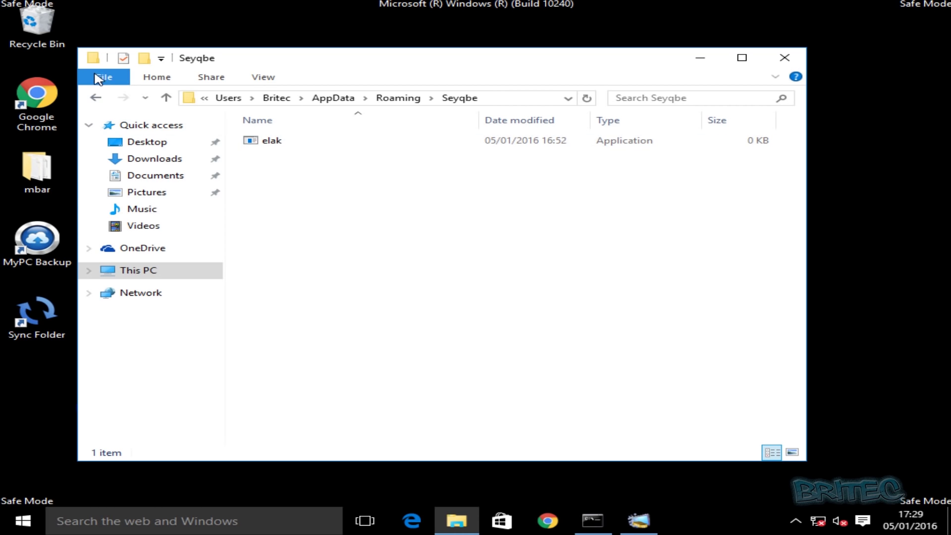
{"action": "left_click", "coordinate": [97, 99]}
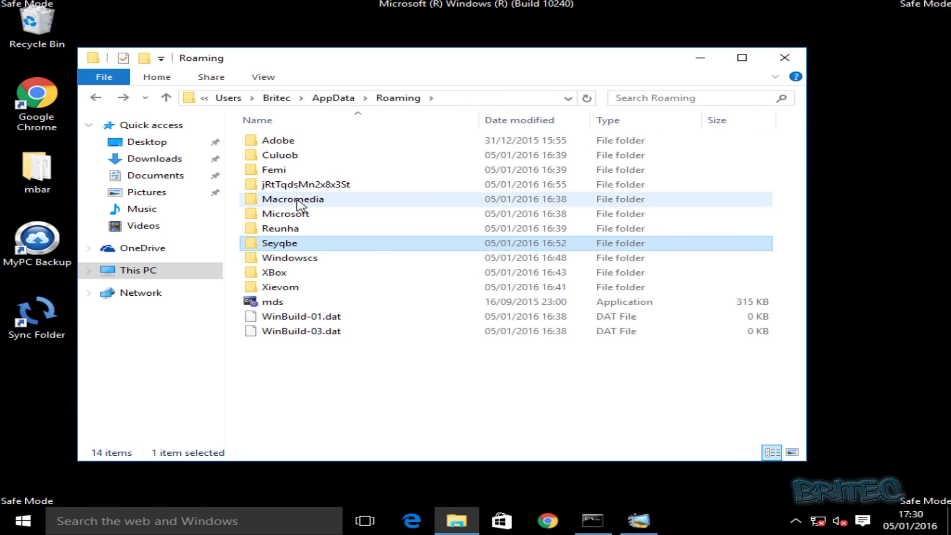
{"action": "double_click", "coordinate": [286, 229]}
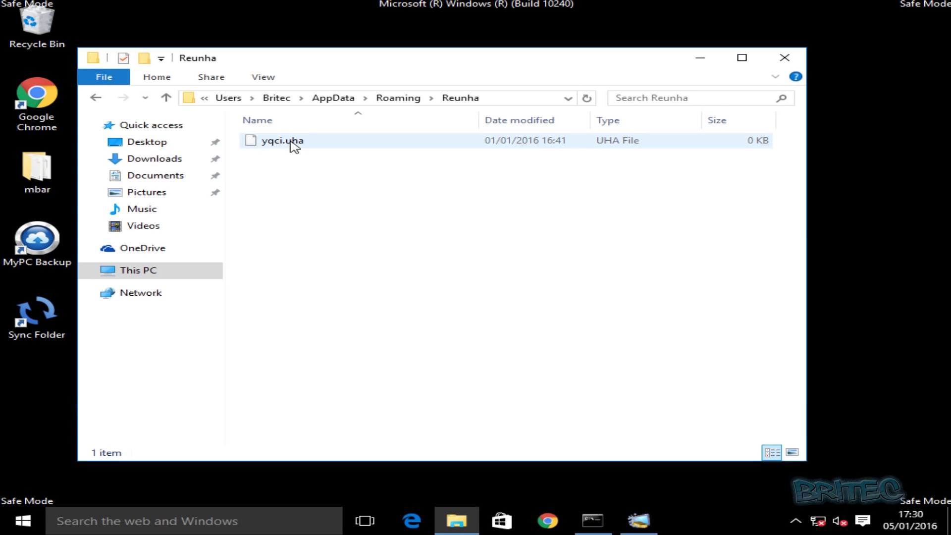
{"action": "left_click", "coordinate": [95, 98]}
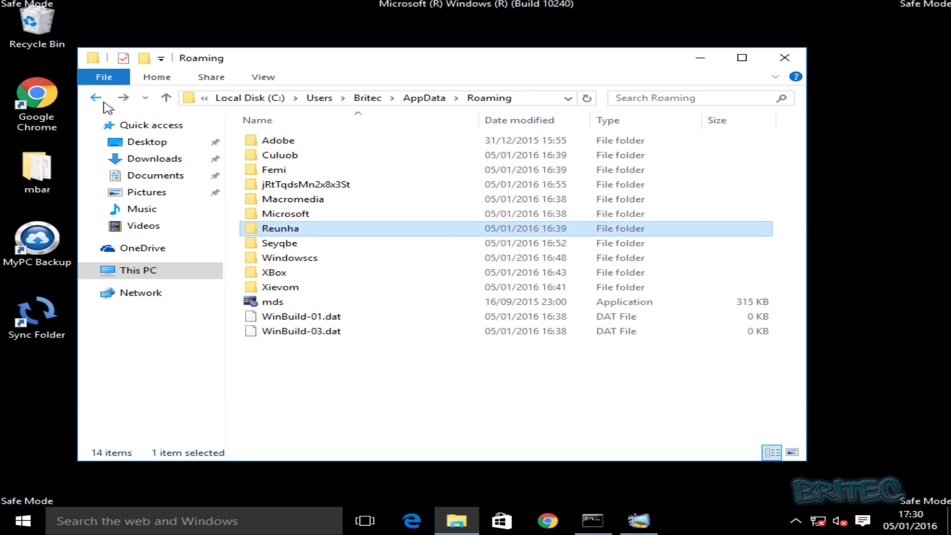
{"action": "left_click", "coordinate": [281, 185]}
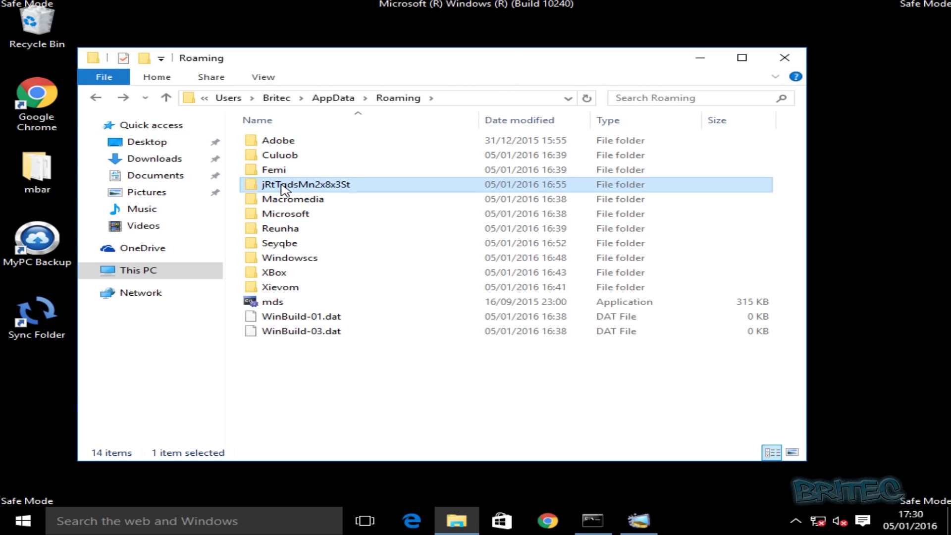
{"action": "double_click", "coordinate": [281, 186]}
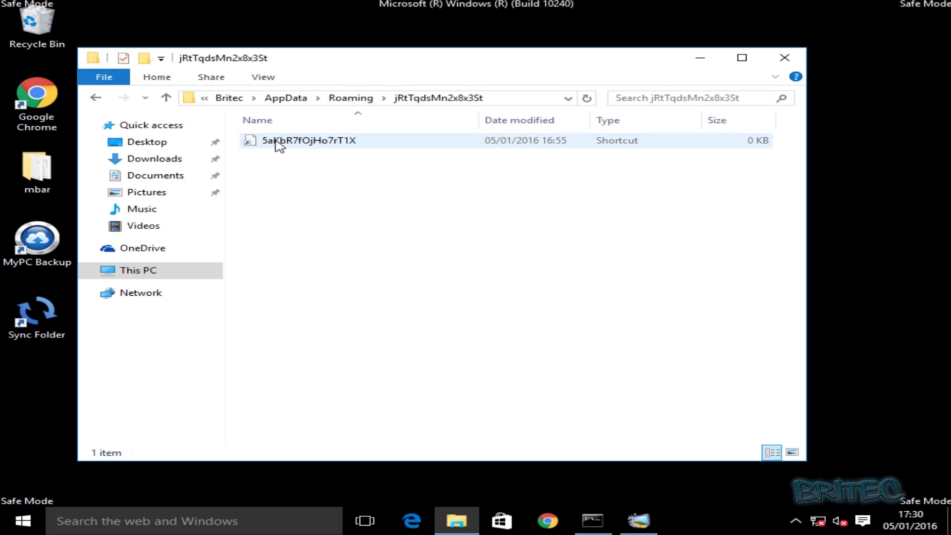
- Show the 5aKbR7fOjHo7rT1X shortcut's Properties on the General tab
{"action": "right_click", "coordinate": [279, 145]}
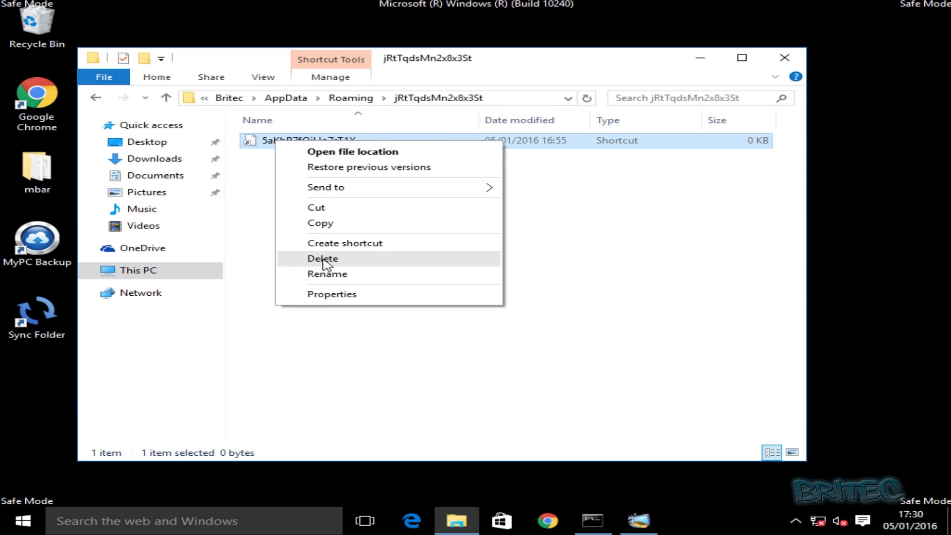
{"action": "left_click", "coordinate": [329, 295]}
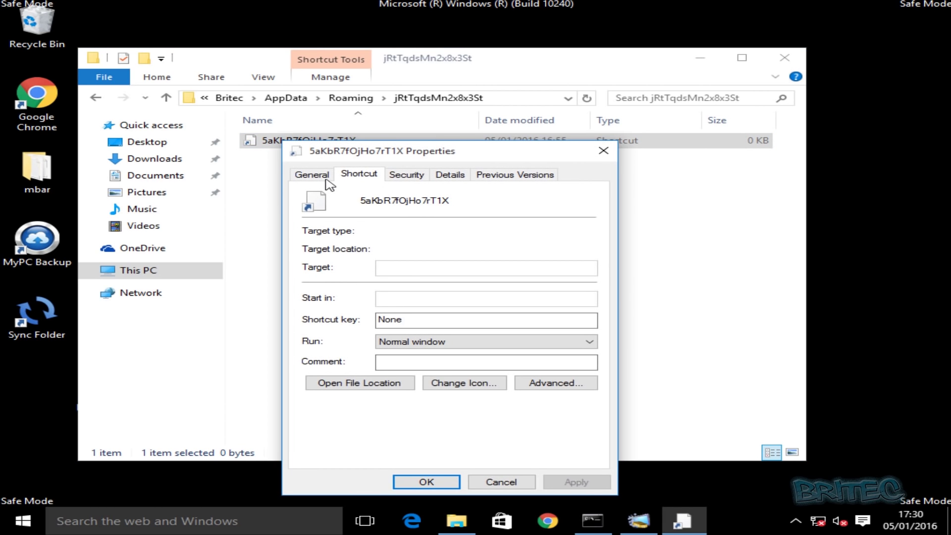
{"action": "left_click", "coordinate": [312, 175]}
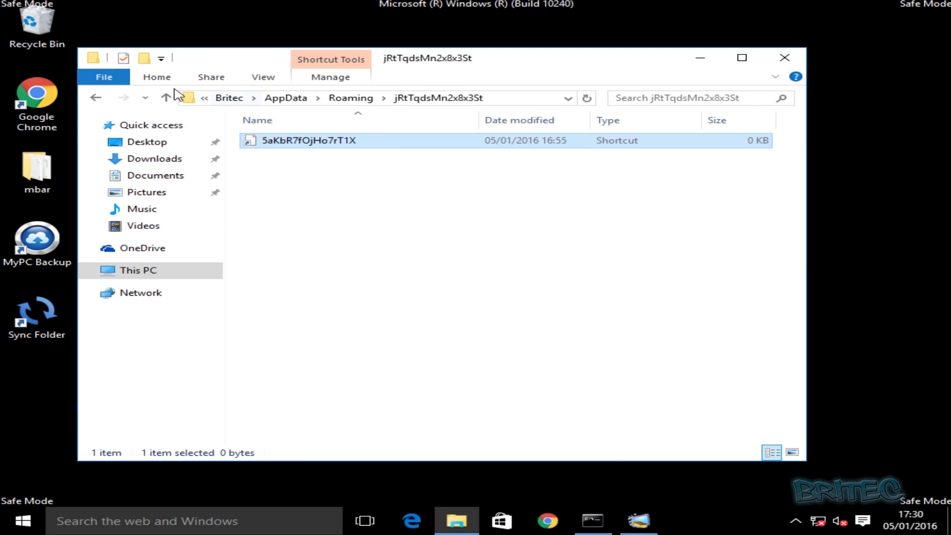
- Back in Roaming, look inside the Femi and Culuob folders
{"action": "left_click", "coordinate": [98, 98]}
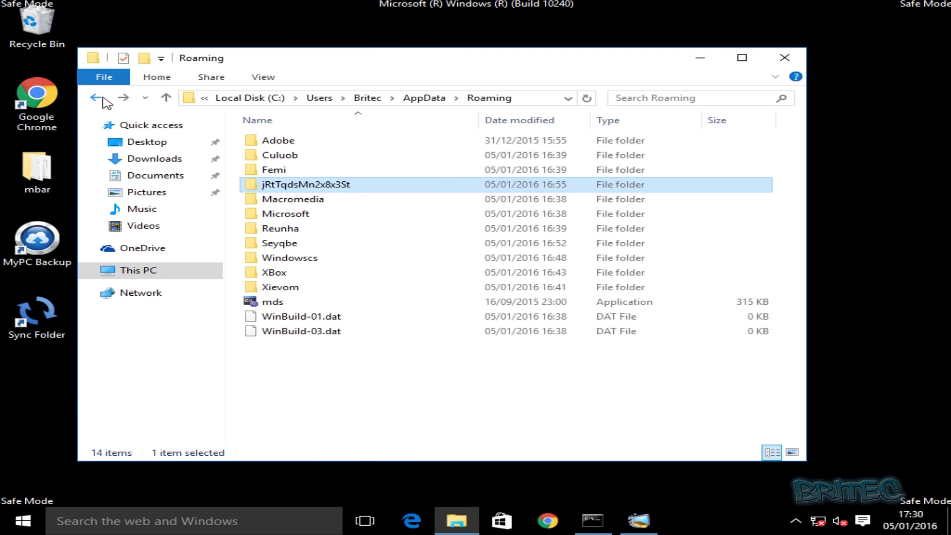
{"action": "double_click", "coordinate": [294, 171]}
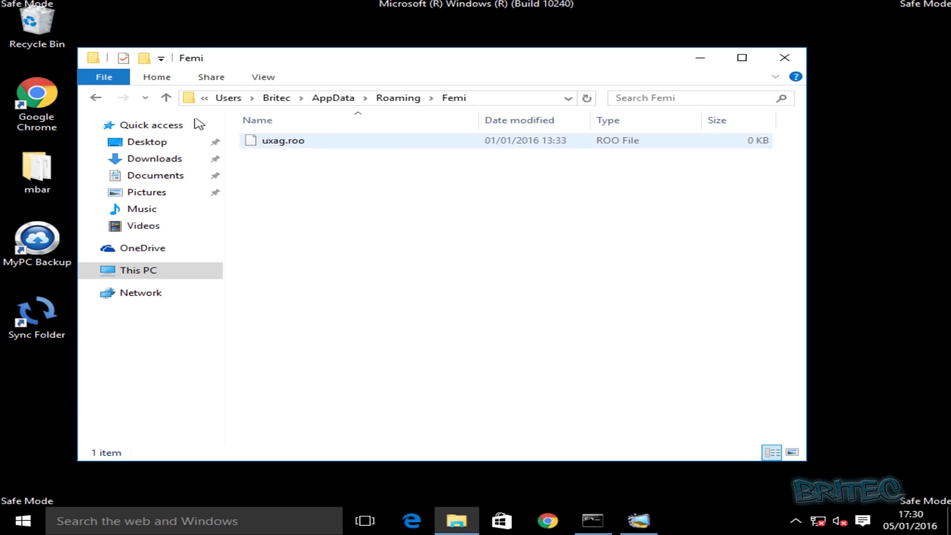
{"action": "key", "text": "alt+Left"}
{"action": "double_click", "coordinate": [308, 157]}
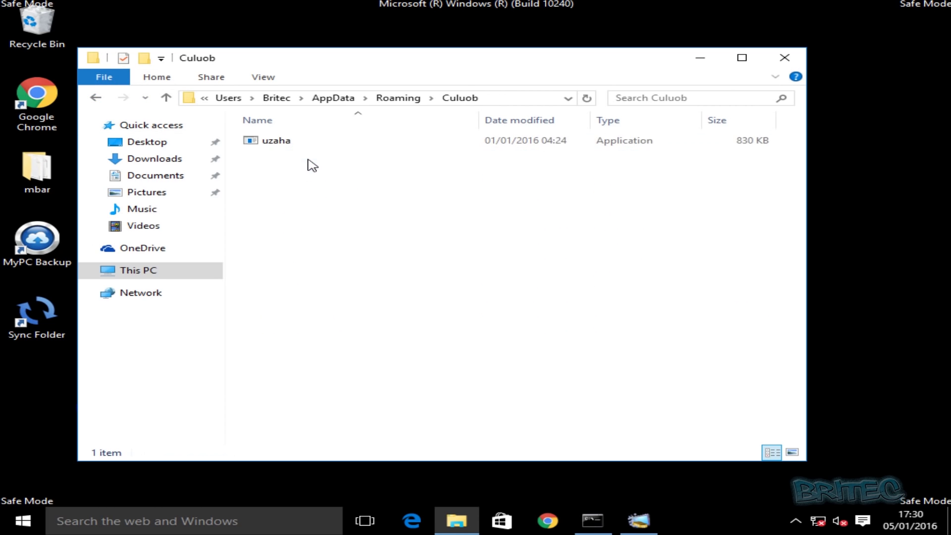
{"action": "left_click", "coordinate": [95, 97]}
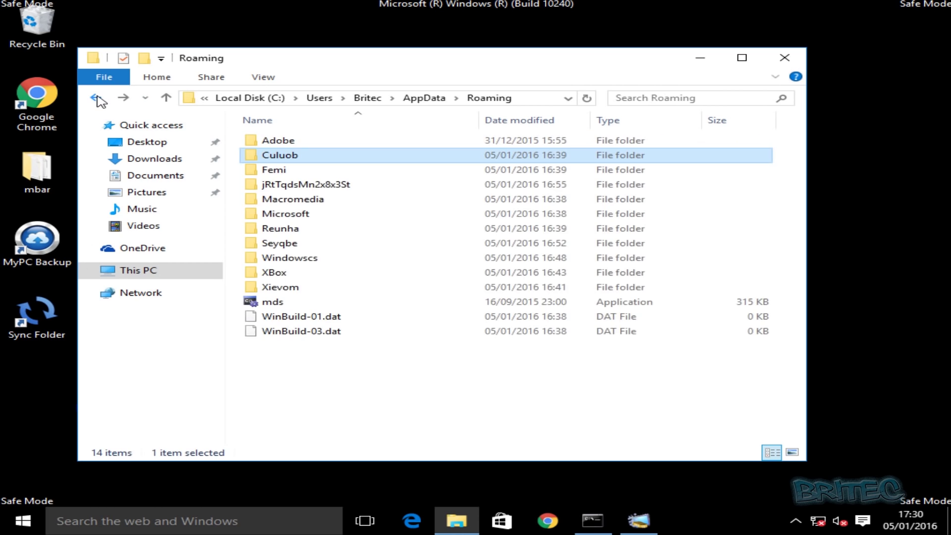
- Inspect Adobe\Flash Player's AssetCache, GY59TRNC and NativeCache folders, then return to Roaming
{"action": "double_click", "coordinate": [280, 142]}
{"action": "double_click", "coordinate": [283, 144]}
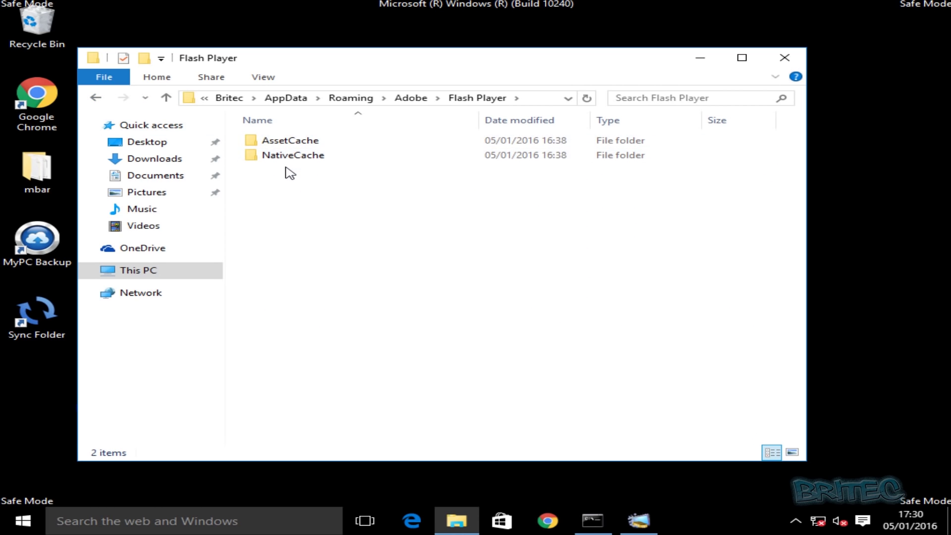
{"action": "double_click", "coordinate": [290, 143]}
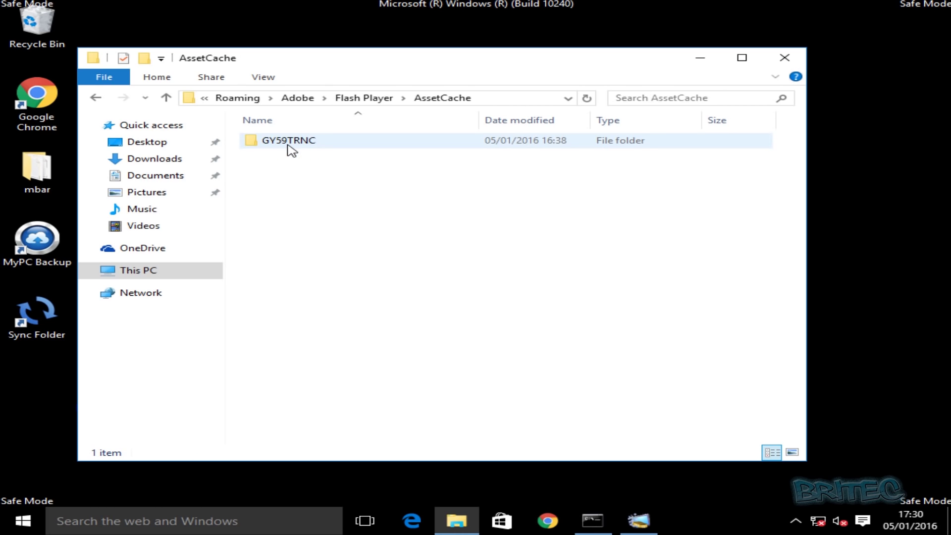
{"action": "double_click", "coordinate": [287, 145]}
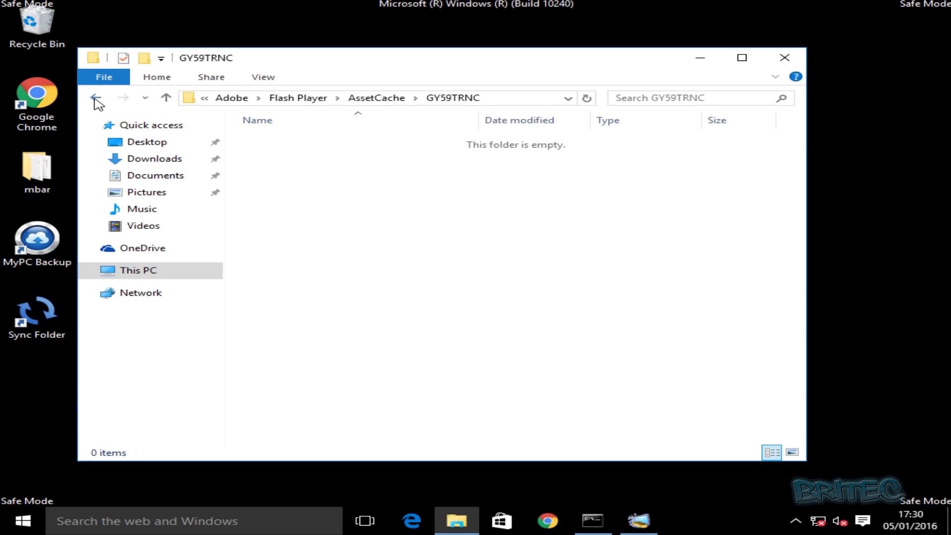
{"action": "left_click", "coordinate": [95, 99]}
{"action": "left_click", "coordinate": [96, 99]}
{"action": "double_click", "coordinate": [284, 158]}
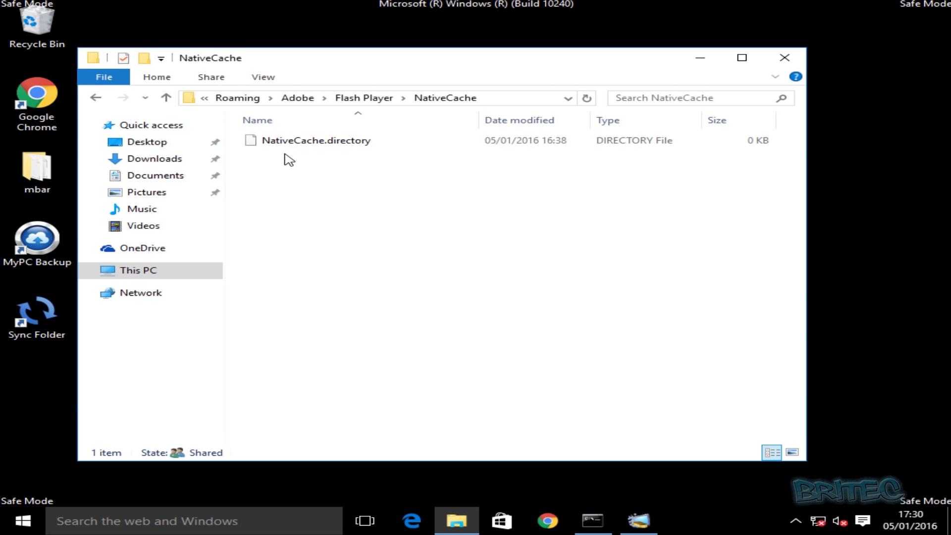
{"action": "left_click", "coordinate": [97, 98]}
{"action": "left_click", "coordinate": [97, 99]}
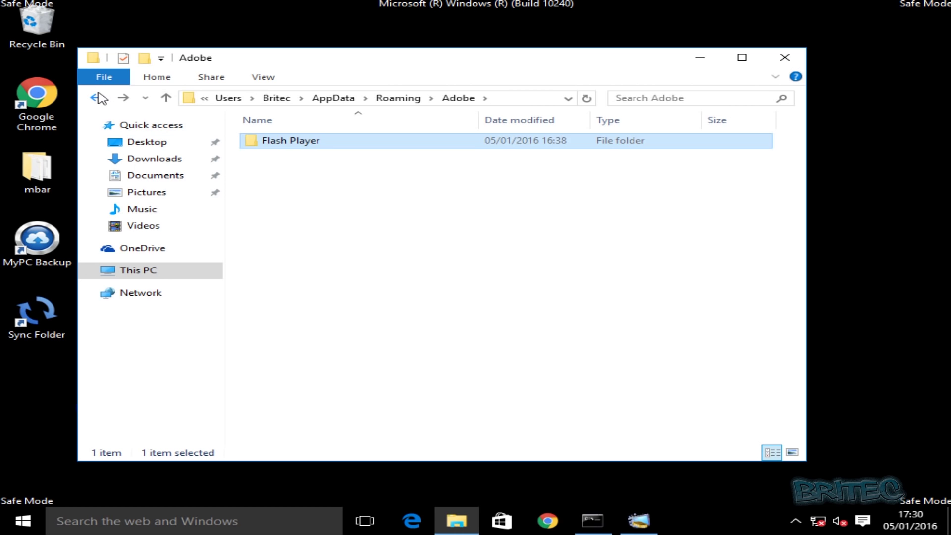
{"action": "left_click", "coordinate": [97, 98]}
- Delete five suspicious folders plus mds, WinBuild-01.dat and WinBuild-03.dat, then peek into Xievom
{"action": "left_click", "coordinate": [294, 155]}
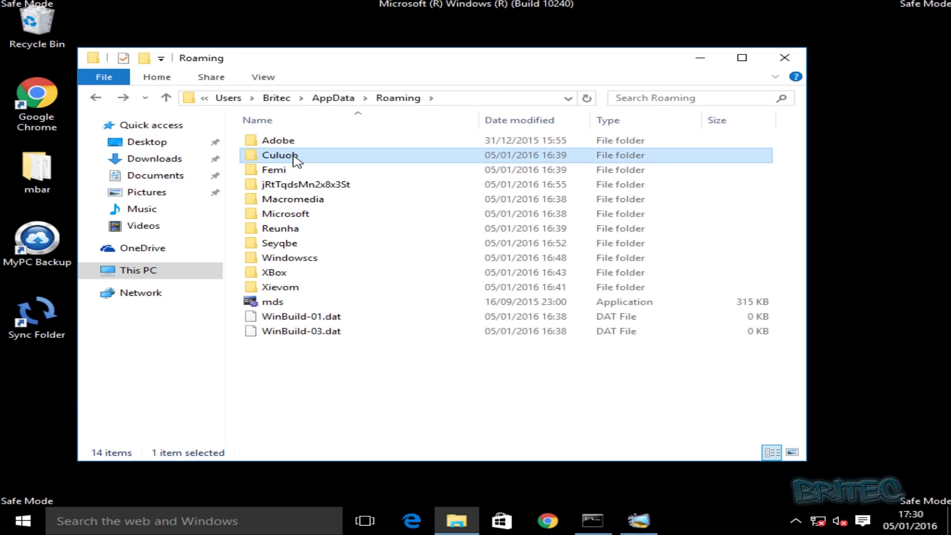
{"action": "left_click", "coordinate": [280, 170], "text": "ctrl"}
{"action": "left_click", "coordinate": [283, 186], "text": "ctrl"}
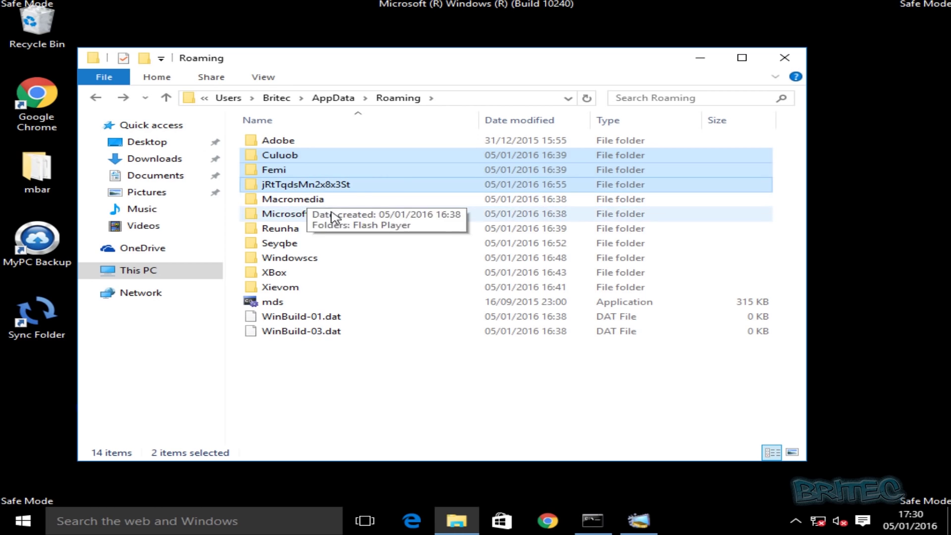
{"action": "left_click", "coordinate": [312, 229], "text": "ctrl"}
{"action": "left_click", "coordinate": [308, 244], "text": "ctrl"}
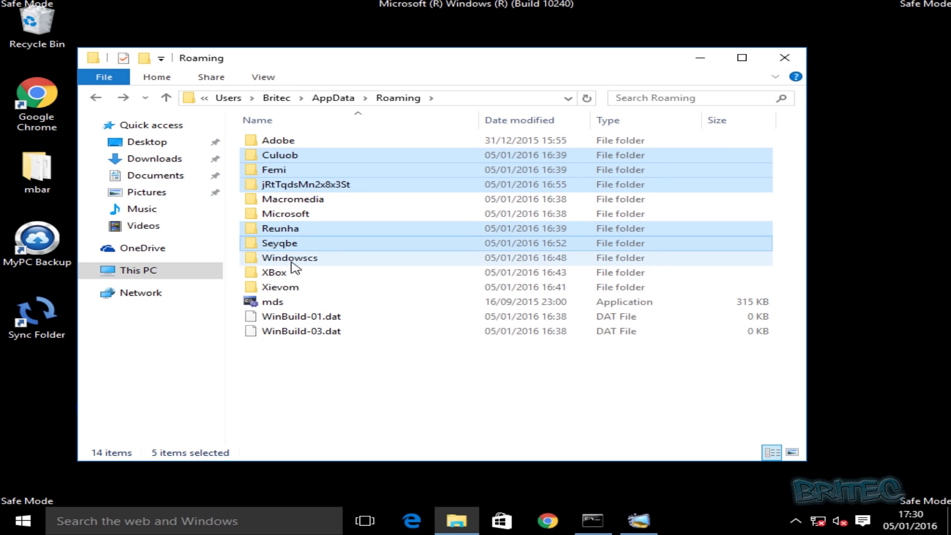
{"action": "left_click", "coordinate": [291, 303], "text": "ctrl"}
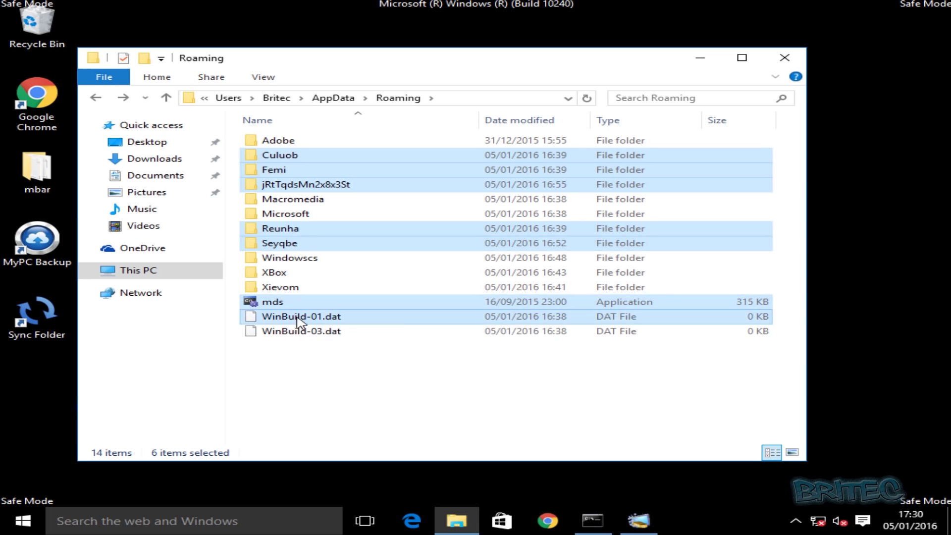
{"action": "left_click", "coordinate": [297, 317], "text": "ctrl"}
{"action": "left_click", "coordinate": [297, 331], "text": "ctrl"}
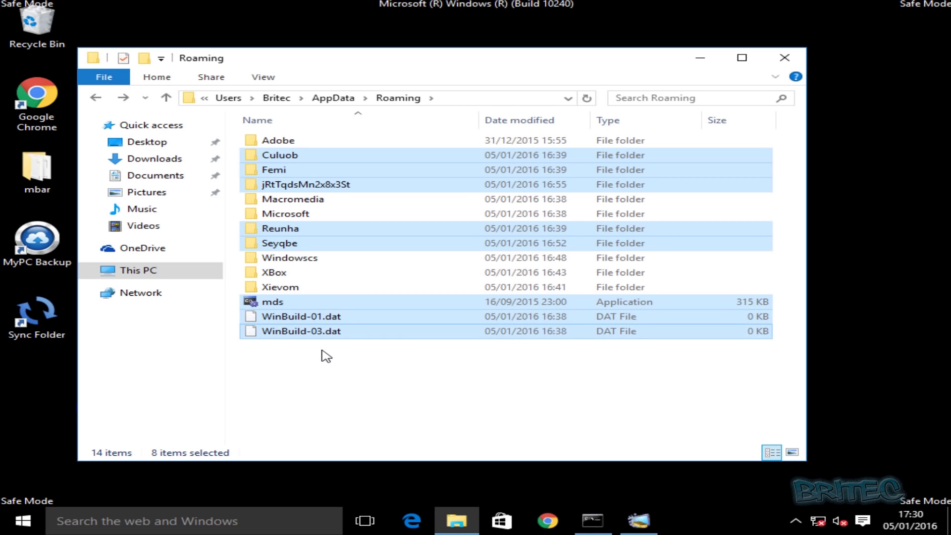
{"action": "key", "text": "Delete"}
{"action": "double_click", "coordinate": [289, 216]}
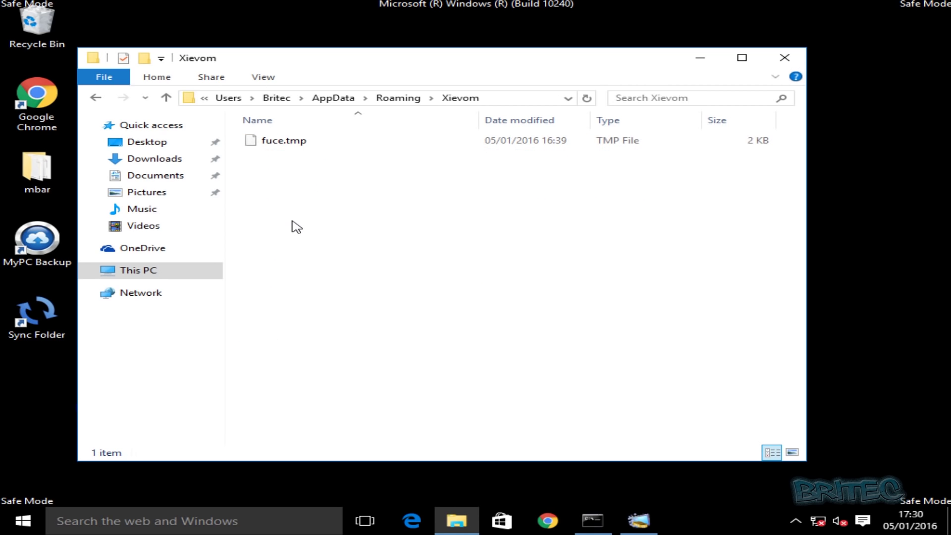
{"action": "left_click", "coordinate": [96, 98]}
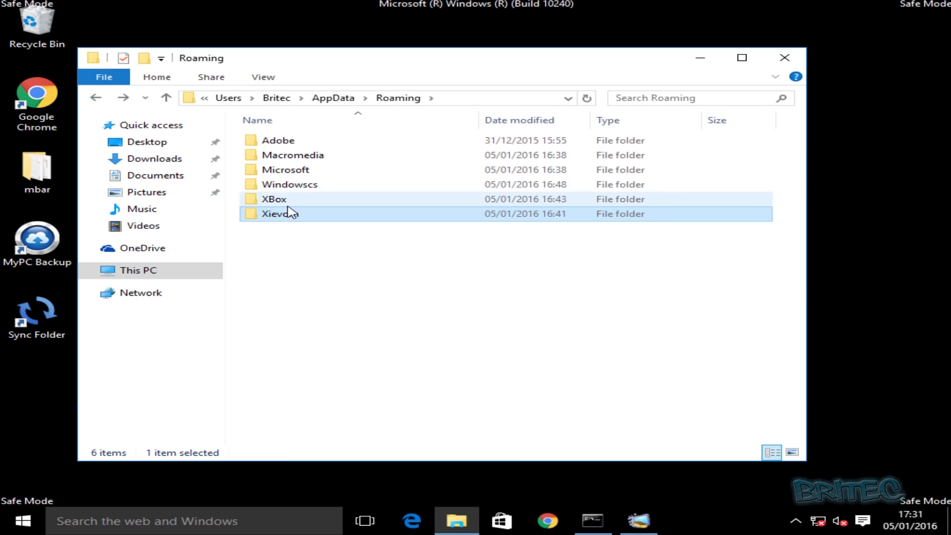
- Delete Xievom, check then delete Windowscs, and open the XBox folder
{"action": "right_click", "coordinate": [290, 219]}
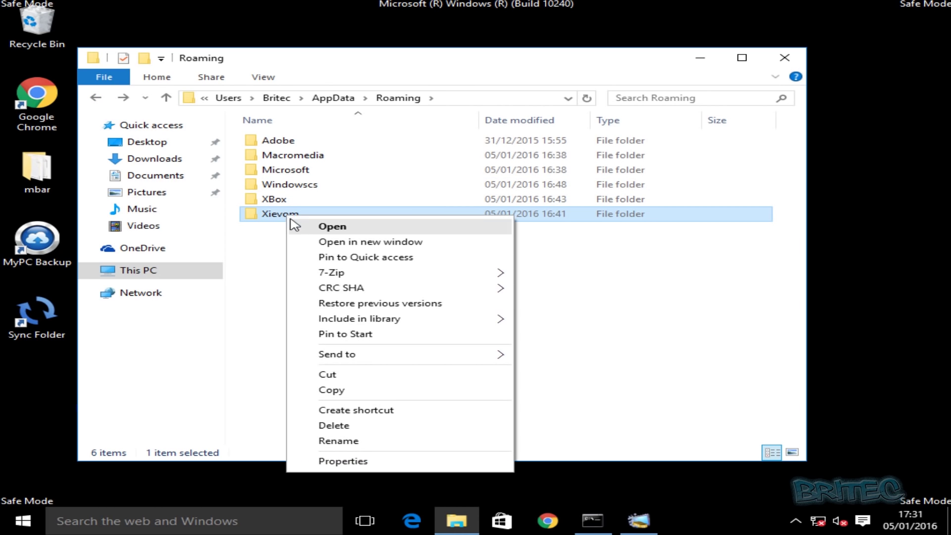
{"action": "left_click", "coordinate": [335, 426]}
{"action": "left_click", "coordinate": [298, 192]}
{"action": "double_click", "coordinate": [299, 192]}
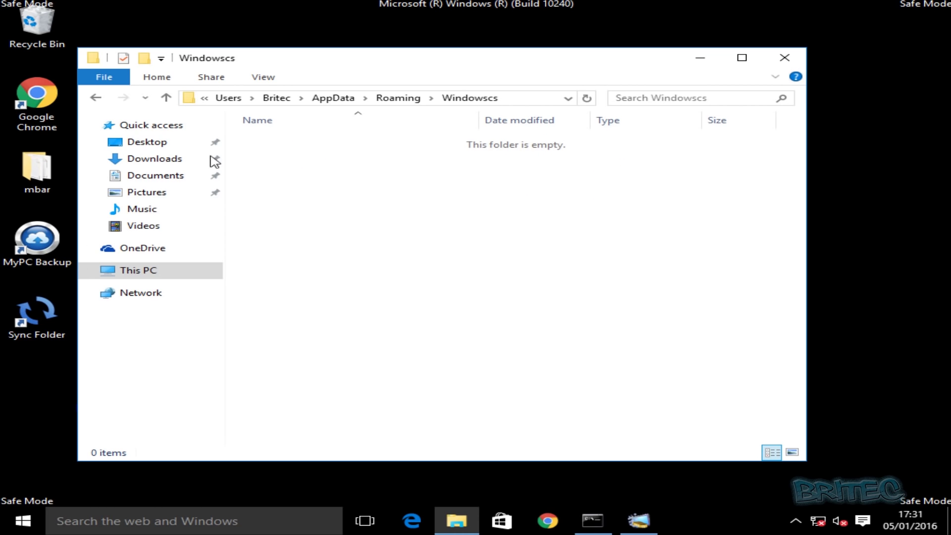
{"action": "left_click", "coordinate": [95, 97]}
{"action": "right_click", "coordinate": [306, 185]}
{"action": "left_click", "coordinate": [353, 393]}
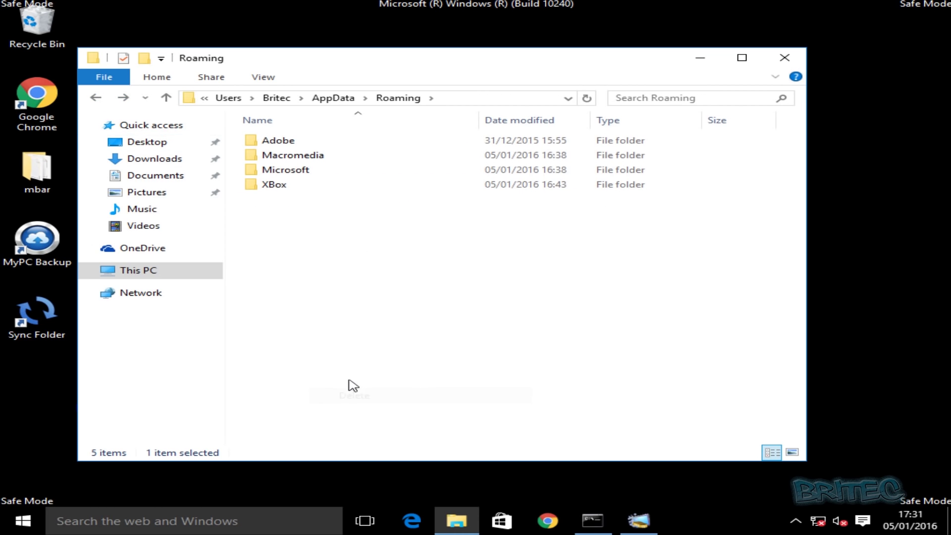
{"action": "double_click", "coordinate": [276, 189]}
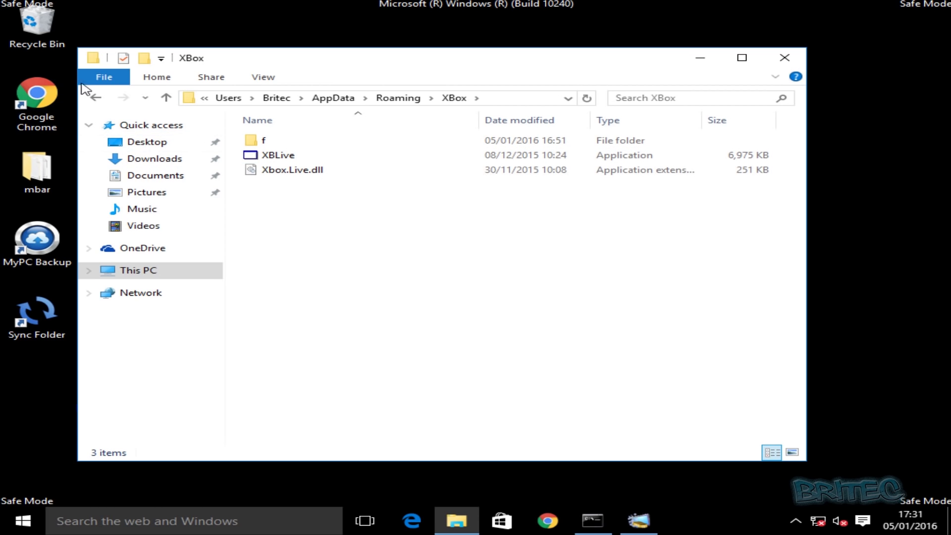
- Go from XBox to AppData\Local, checking TileDataLayer's Database folder along the way
{"action": "left_click", "coordinate": [97, 78]}
{"action": "left_click", "coordinate": [100, 78]}
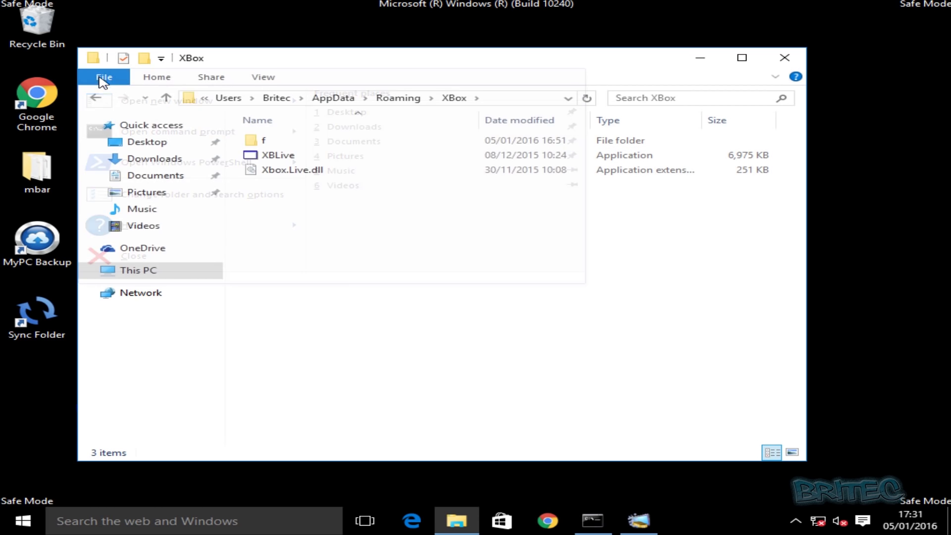
{"action": "left_click", "coordinate": [100, 97]}
{"action": "left_click", "coordinate": [101, 98]}
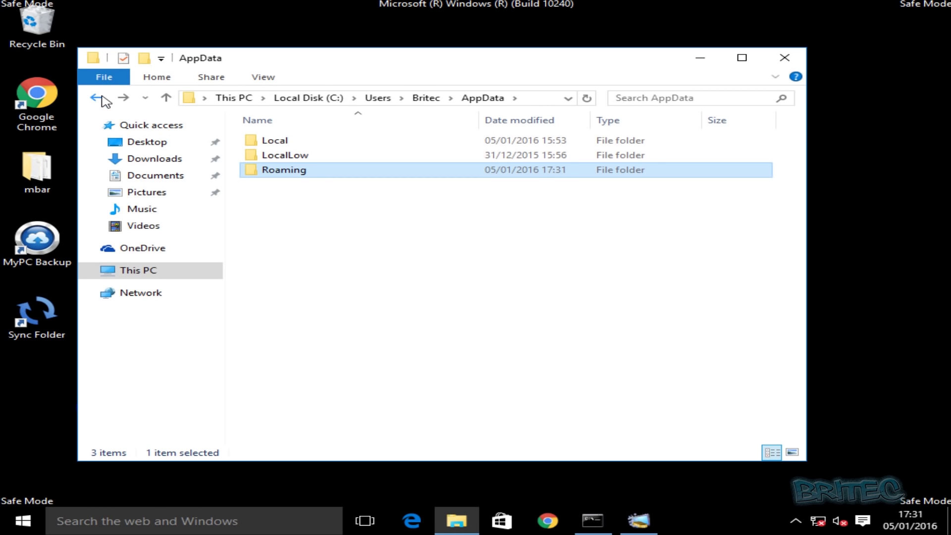
{"action": "double_click", "coordinate": [286, 143]}
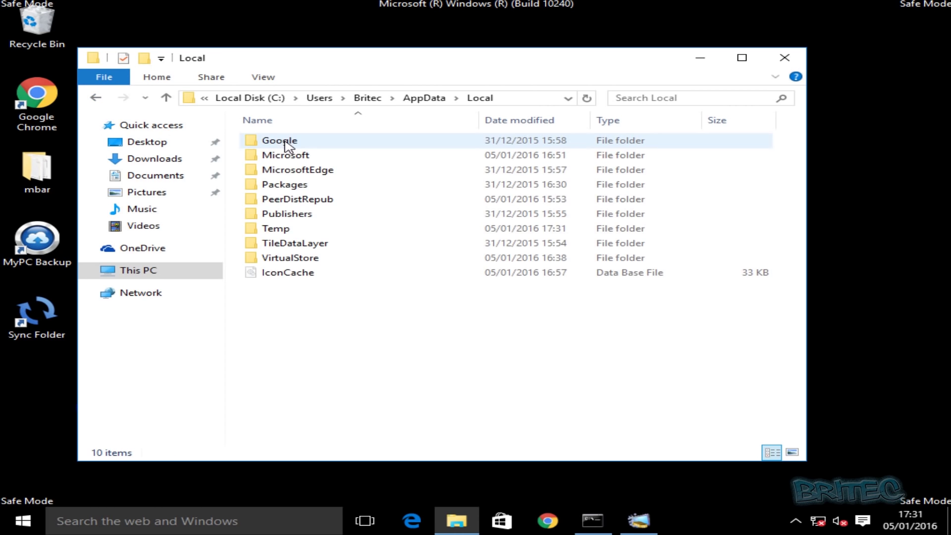
{"action": "double_click", "coordinate": [321, 246]}
{"action": "double_click", "coordinate": [287, 145]}
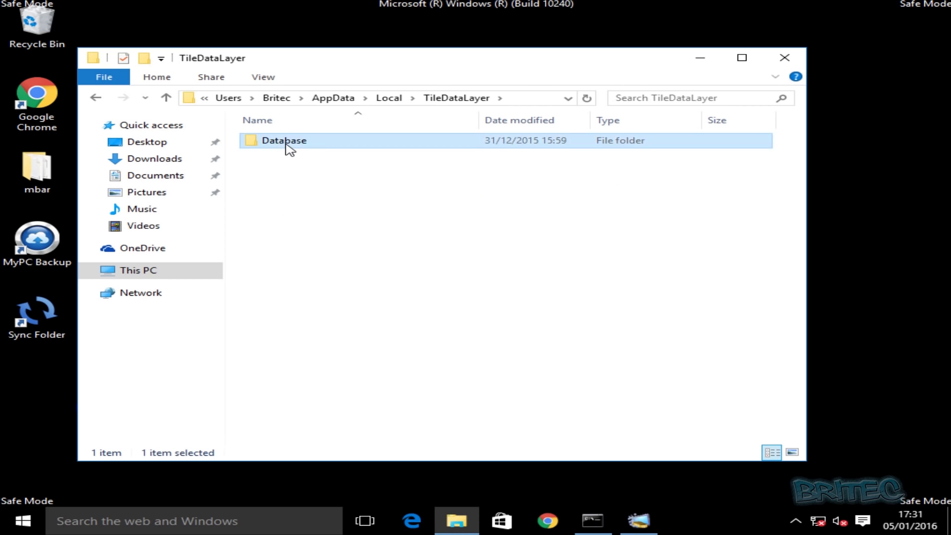
{"action": "left_click", "coordinate": [96, 99]}
{"action": "left_click", "coordinate": [97, 99]}
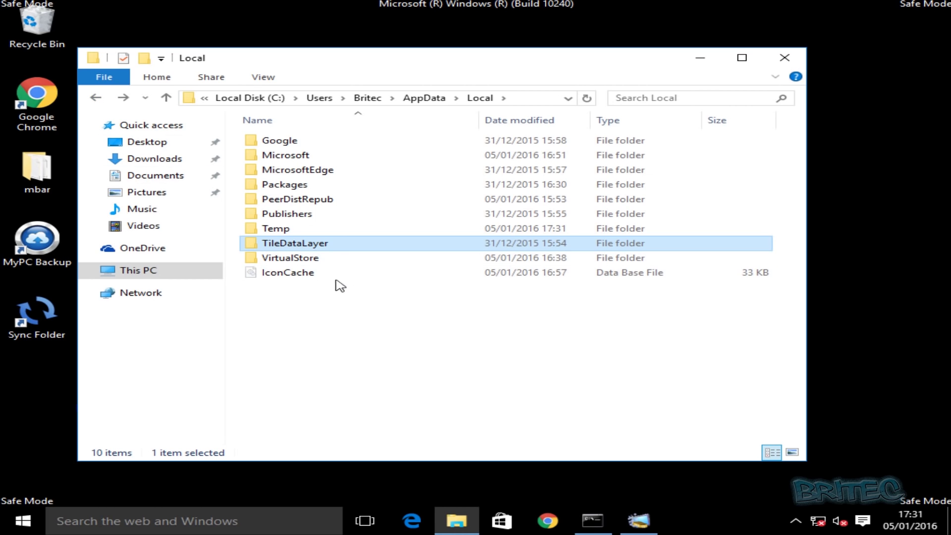
{"action": "left_click", "coordinate": [287, 230]}
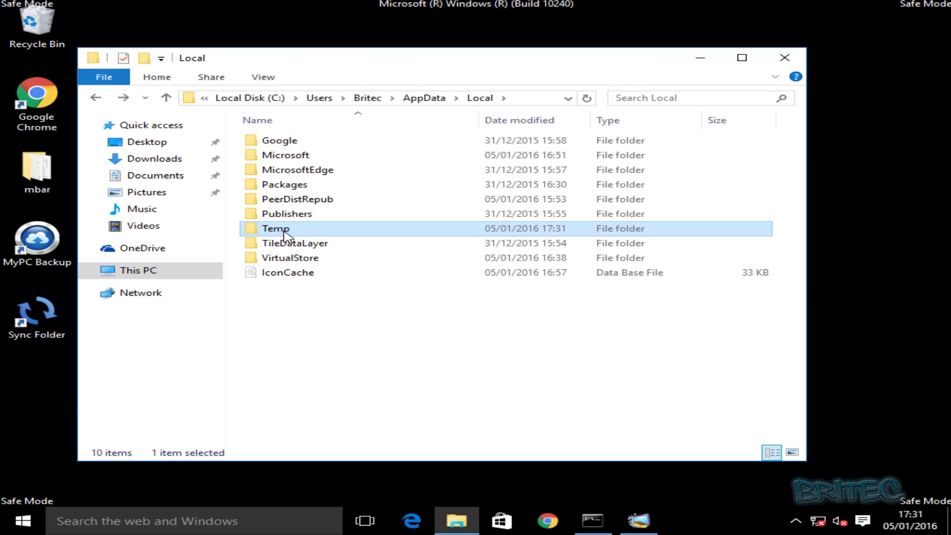
- Select and delete all 28 items in AppData\Local\Temp, then return to Local
{"action": "double_click", "coordinate": [286, 233]}
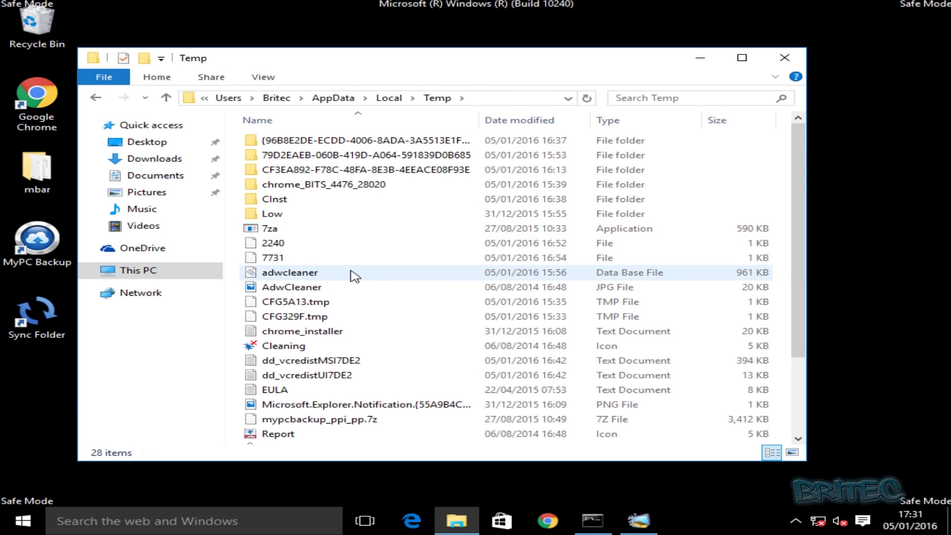
{"action": "scroll", "coordinate": [352, 276], "scroll_direction": "down", "scroll_amount": 1}
{"action": "scroll", "coordinate": [351, 276], "scroll_direction": "down", "scroll_amount": 1}
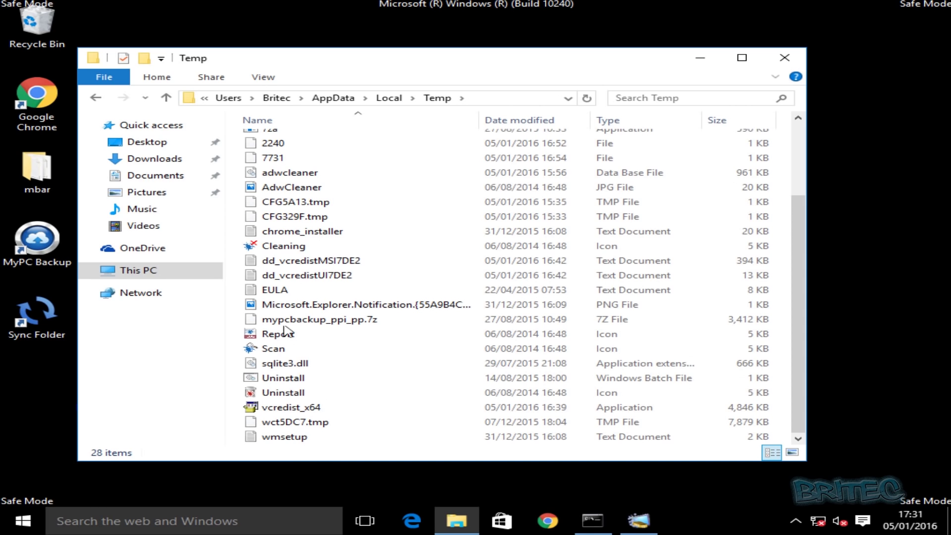
{"action": "scroll", "coordinate": [336, 166], "scroll_direction": "up", "scroll_amount": 1}
{"action": "scroll", "coordinate": [337, 172], "scroll_direction": "down", "scroll_amount": 1}
{"action": "key", "text": "ctrl+a"}
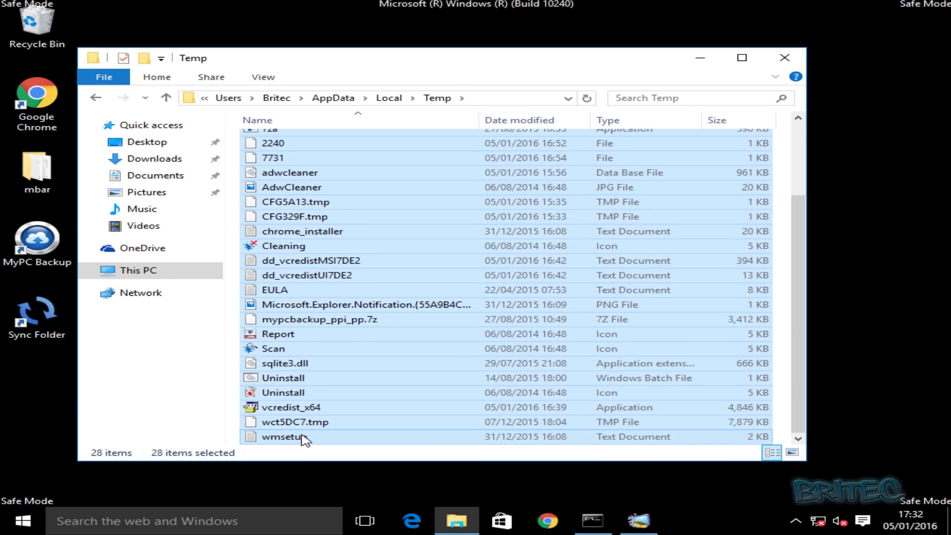
{"action": "key", "text": "Delete"}
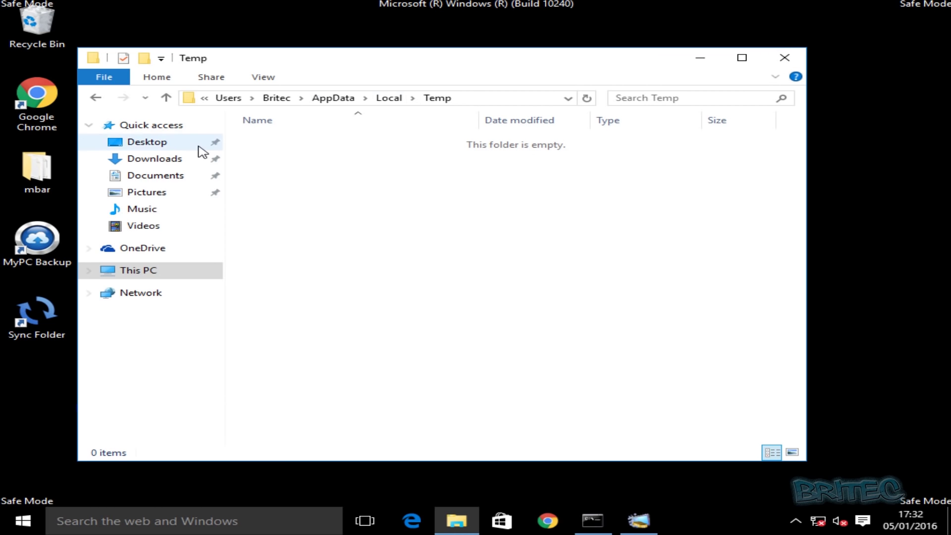
{"action": "left_click", "coordinate": [97, 99]}
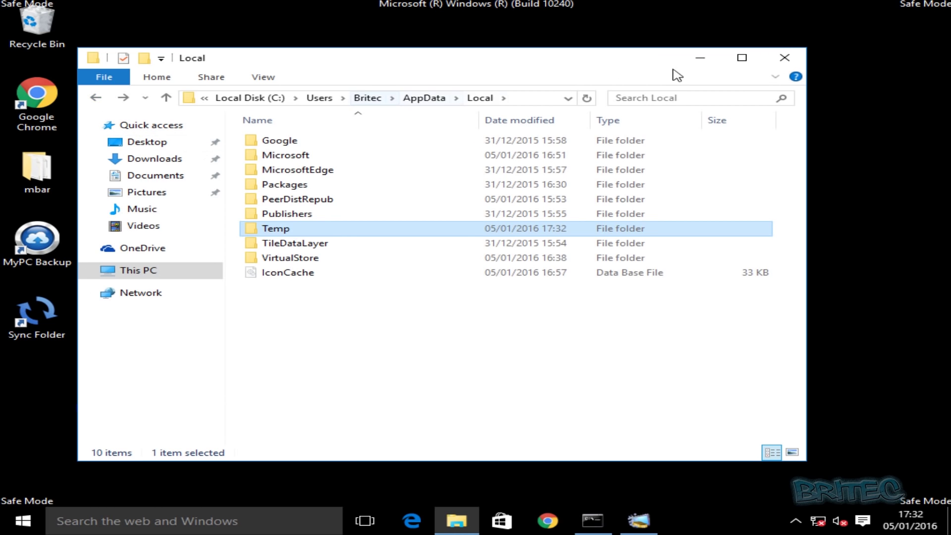
- Close the Command Prompt, review the removal tool's detailed results, and finish the tool
{"action": "left_click", "coordinate": [694, 65]}
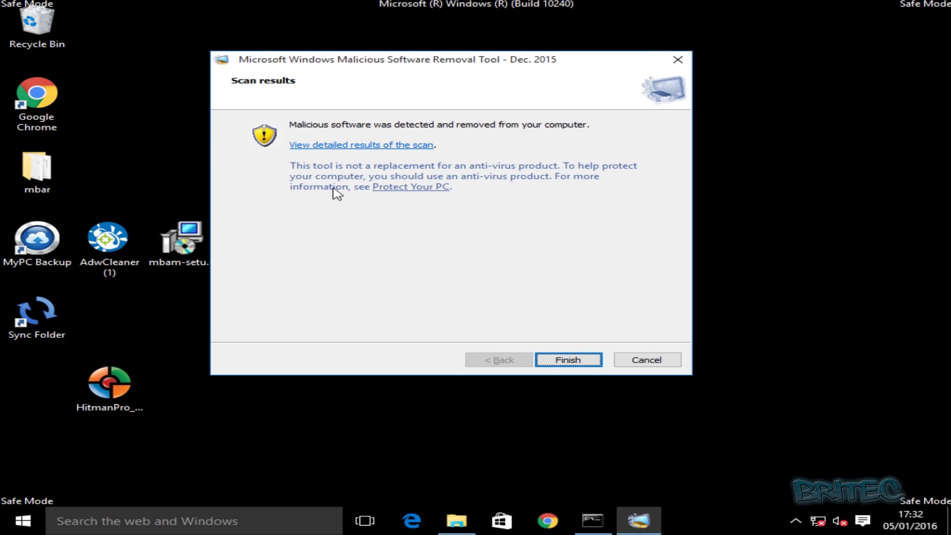
{"action": "left_click", "coordinate": [594, 531]}
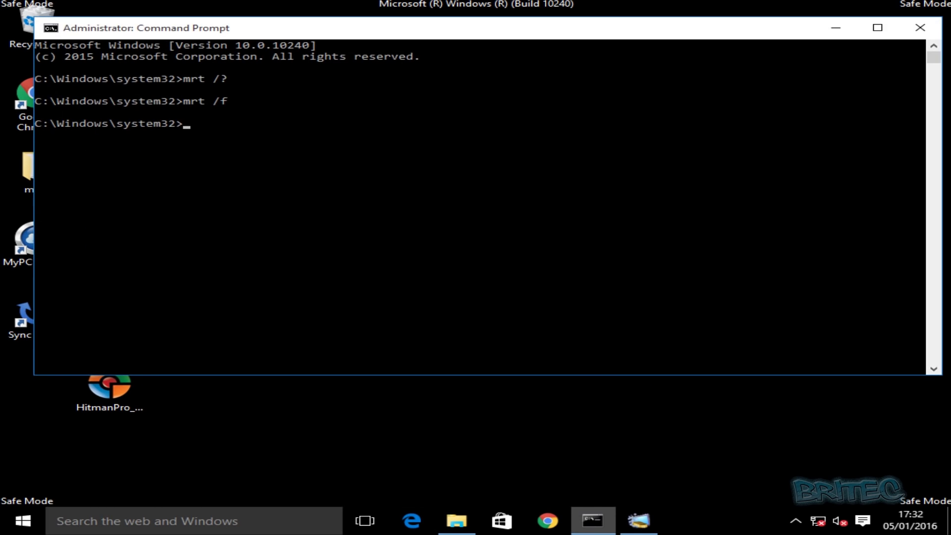
{"action": "left_click", "coordinate": [932, 31]}
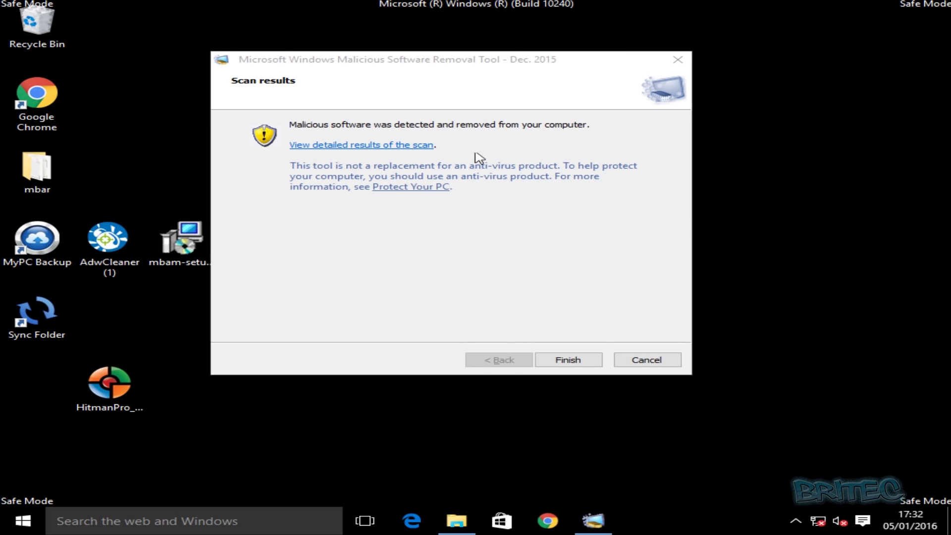
{"action": "left_click", "coordinate": [365, 145]}
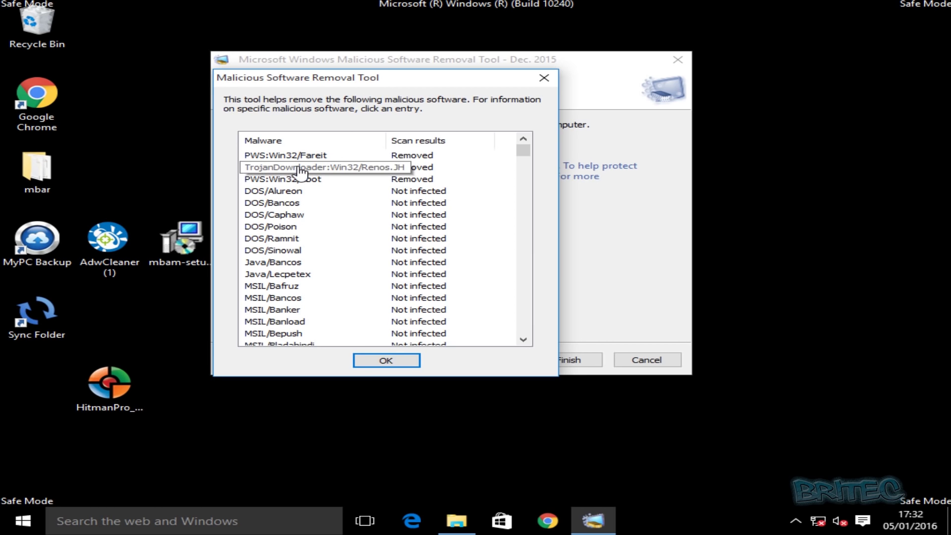
{"action": "left_click_drag", "start_coordinate": [524, 150], "coordinate": [530, 331]}
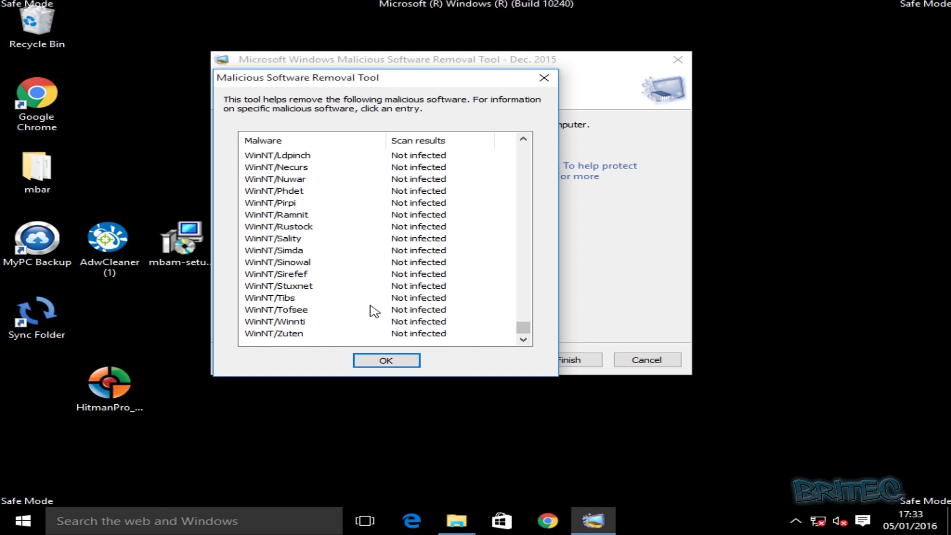
{"action": "left_click", "coordinate": [386, 364]}
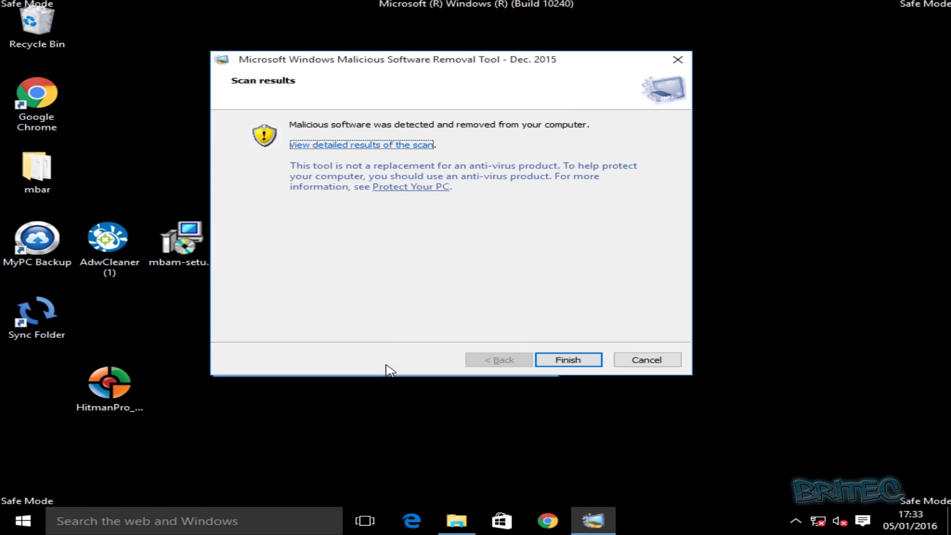
{"action": "left_click", "coordinate": [568, 360]}
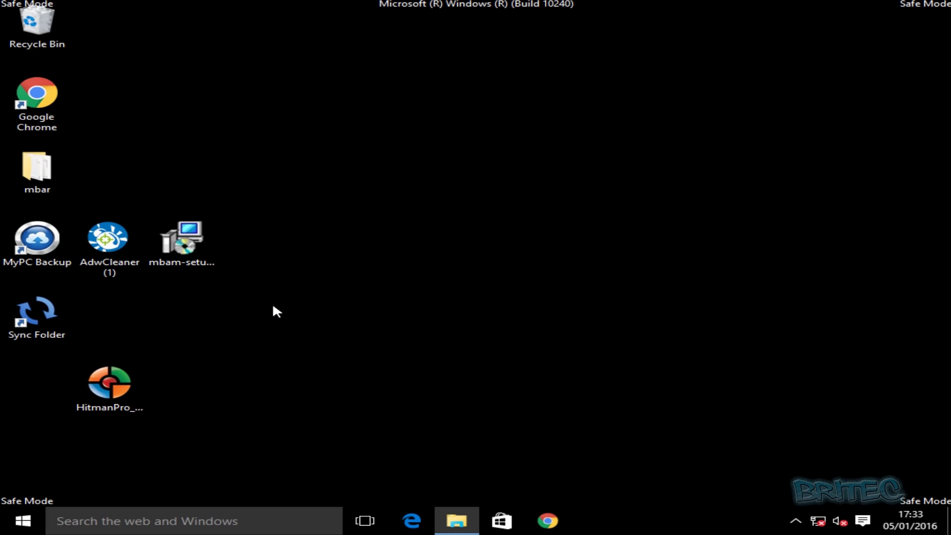
- Permanently empty the Recycle Bin
{"action": "right_click", "coordinate": [38, 43]}
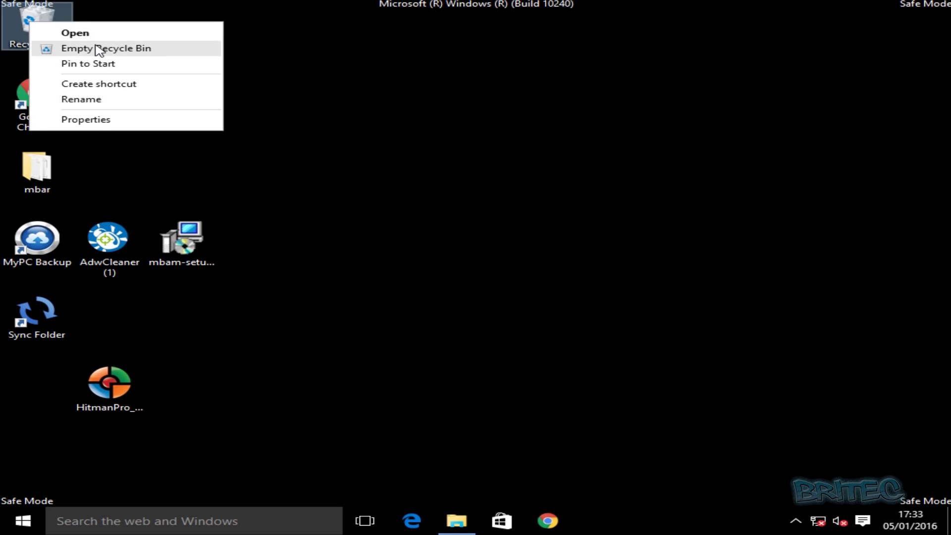
{"action": "left_click", "coordinate": [119, 50]}
{"action": "left_click", "coordinate": [559, 274]}
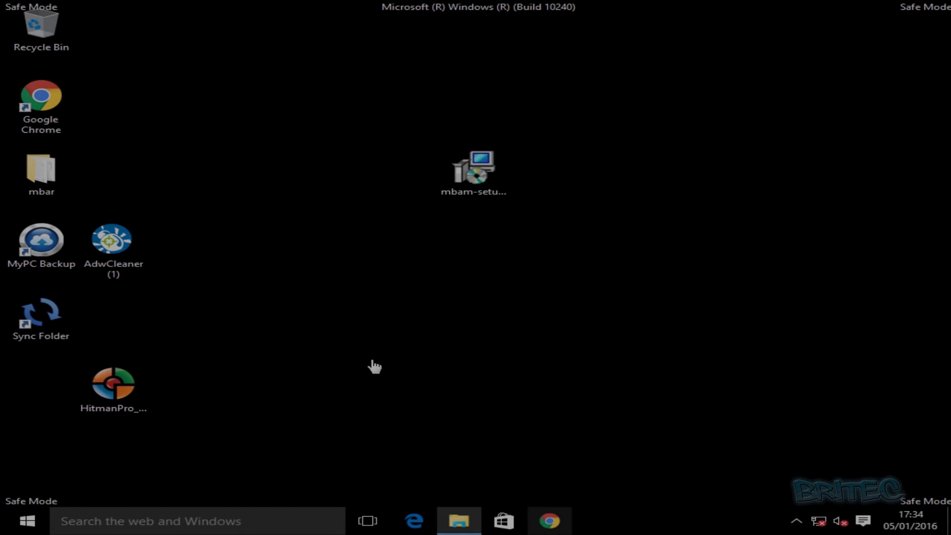
{"action": "left_click", "coordinate": [471, 183]}
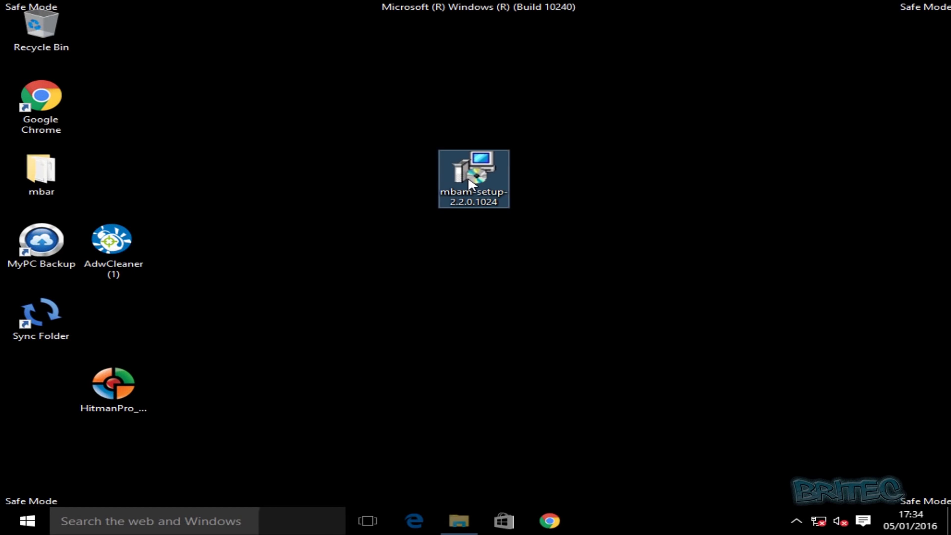
- Install Malwarebytes Anti-Malware 2.2.0.1024 in English with default folders and a desktop icon, then launch it
{"action": "double_click", "coordinate": [471, 183]}
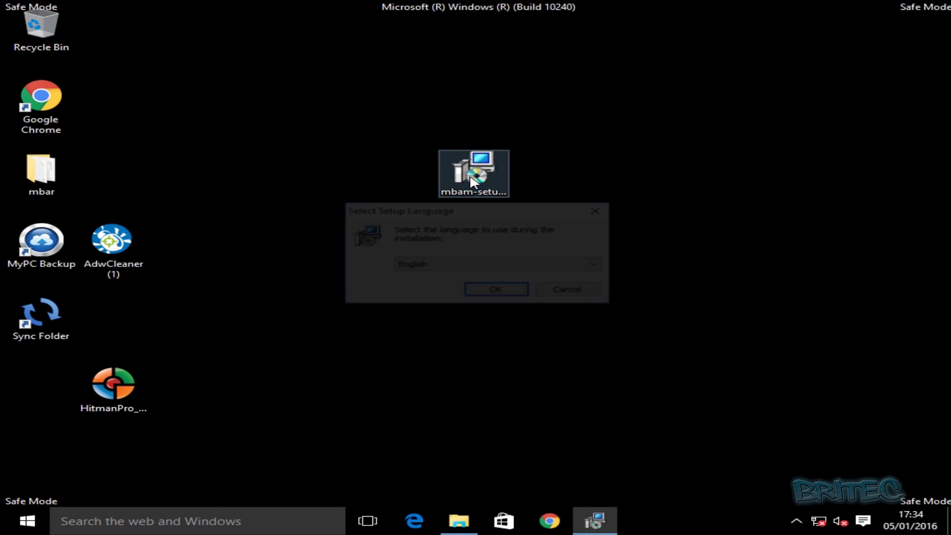
{"action": "left_click", "coordinate": [484, 291]}
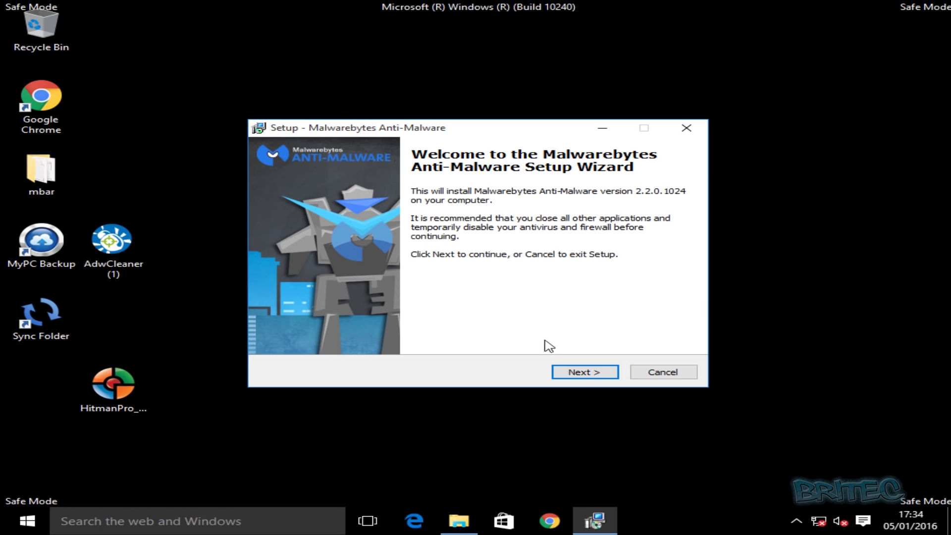
{"action": "left_click", "coordinate": [579, 371]}
{"action": "left_click", "coordinate": [397, 330]}
{"action": "left_click", "coordinate": [594, 376]}
{"action": "left_click", "coordinate": [593, 376]}
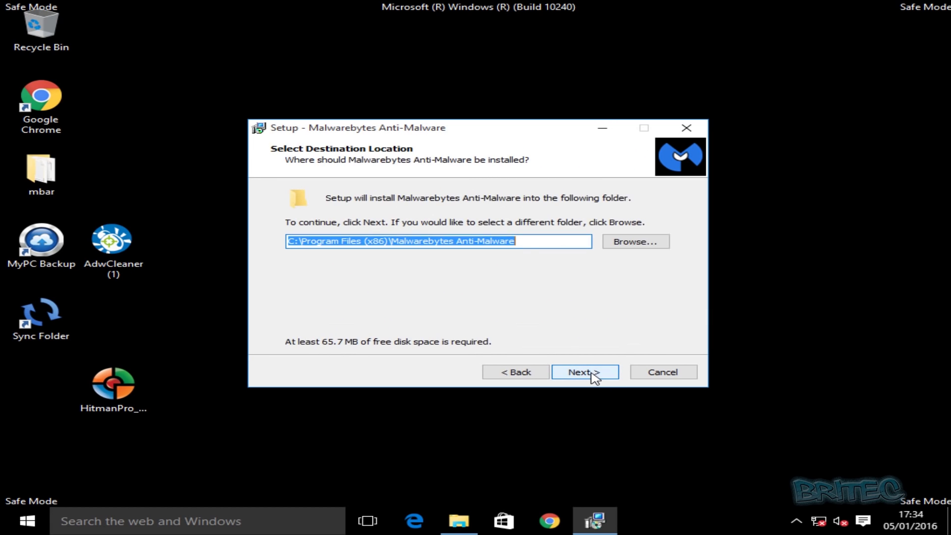
{"action": "left_click", "coordinate": [594, 375]}
{"action": "left_click", "coordinate": [594, 376]}
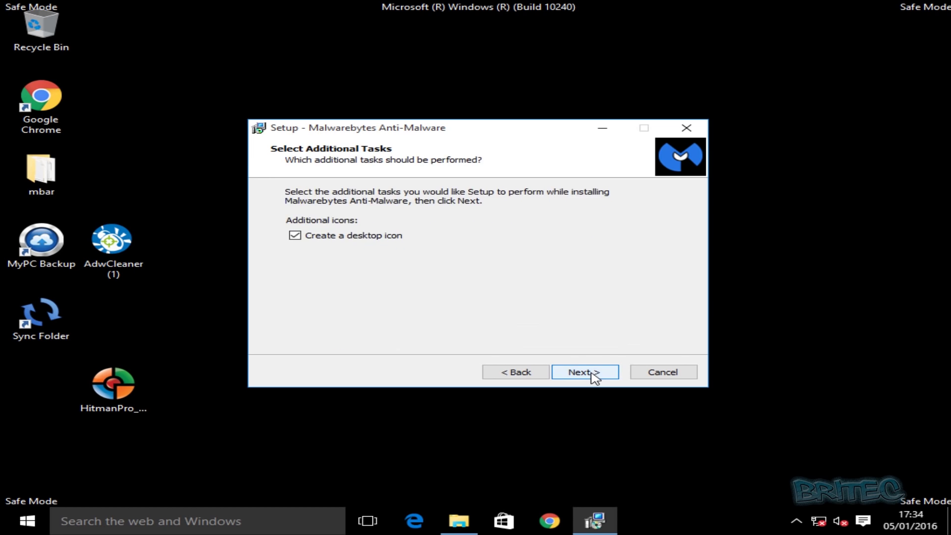
{"action": "left_click", "coordinate": [593, 376]}
{"action": "left_click", "coordinate": [592, 377]}
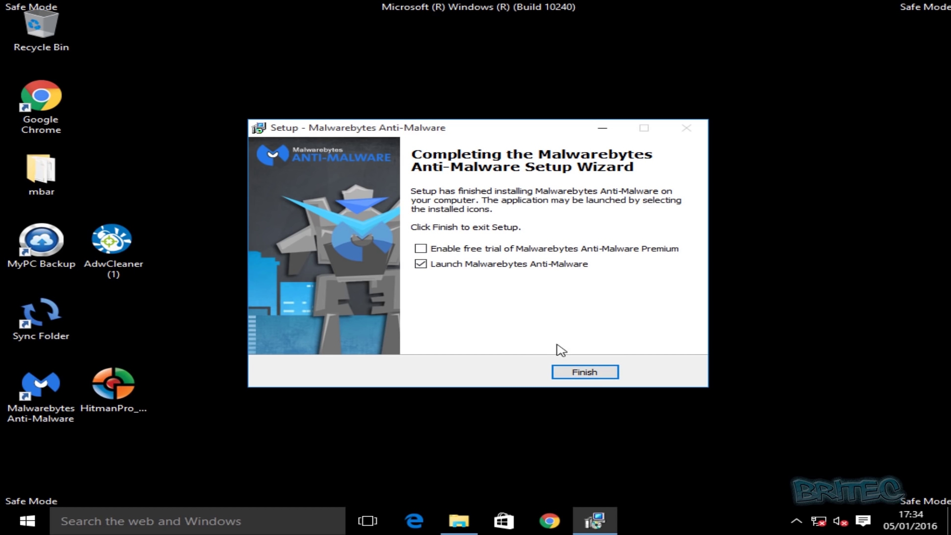
{"action": "left_click", "coordinate": [585, 378]}
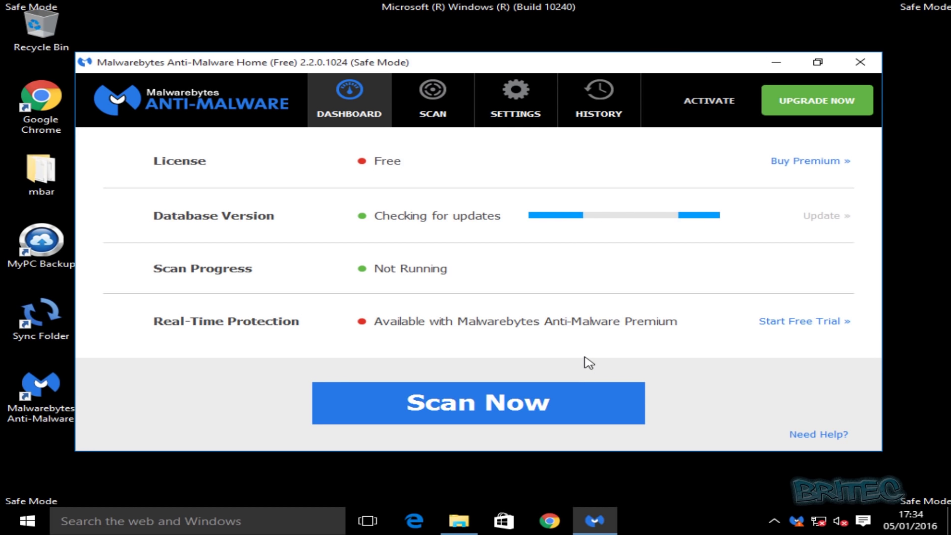
- In Malwarebytes settings, set the Explorer context menu entry to Yes and tick Scan for rootkits
{"action": "left_click", "coordinate": [512, 113]}
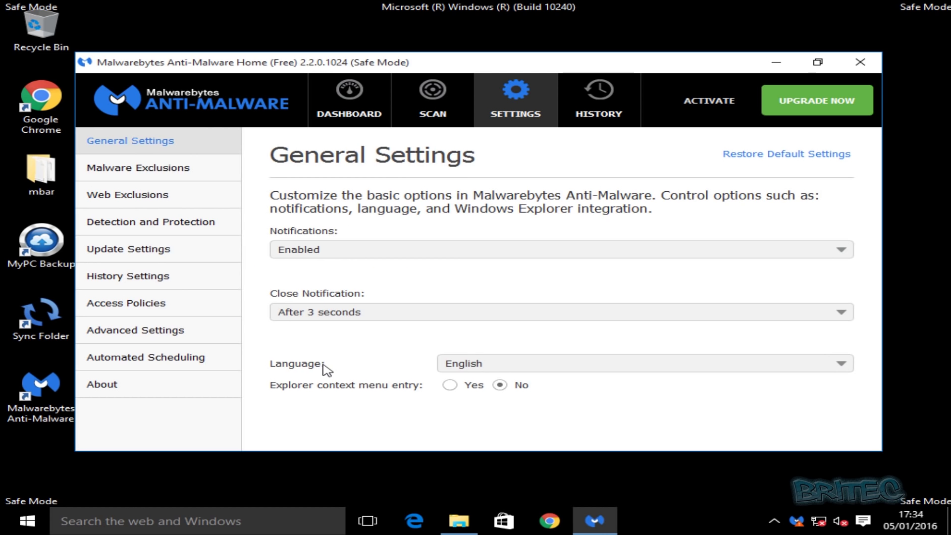
{"action": "left_click", "coordinate": [450, 386]}
{"action": "left_click", "coordinate": [136, 174]}
{"action": "left_click", "coordinate": [134, 194]}
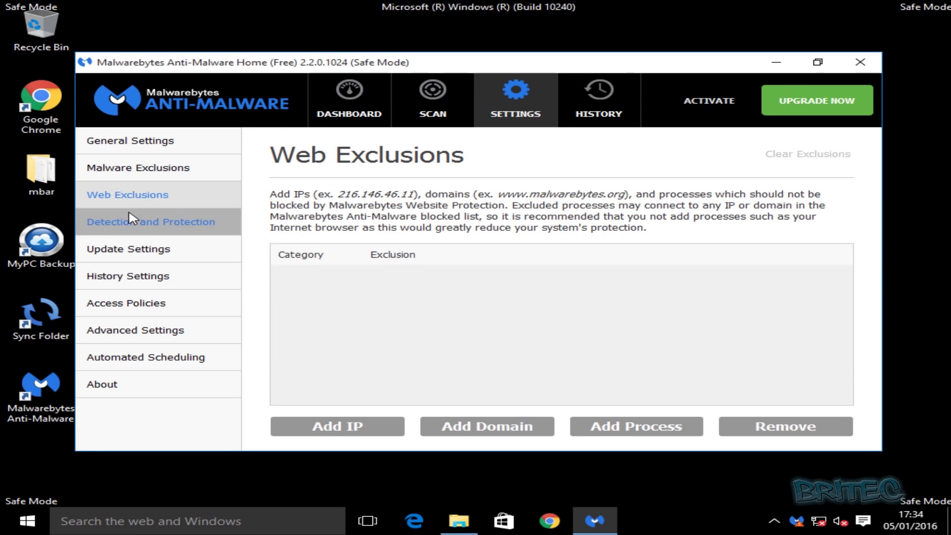
{"action": "left_click", "coordinate": [131, 223]}
{"action": "left_click", "coordinate": [282, 283]}
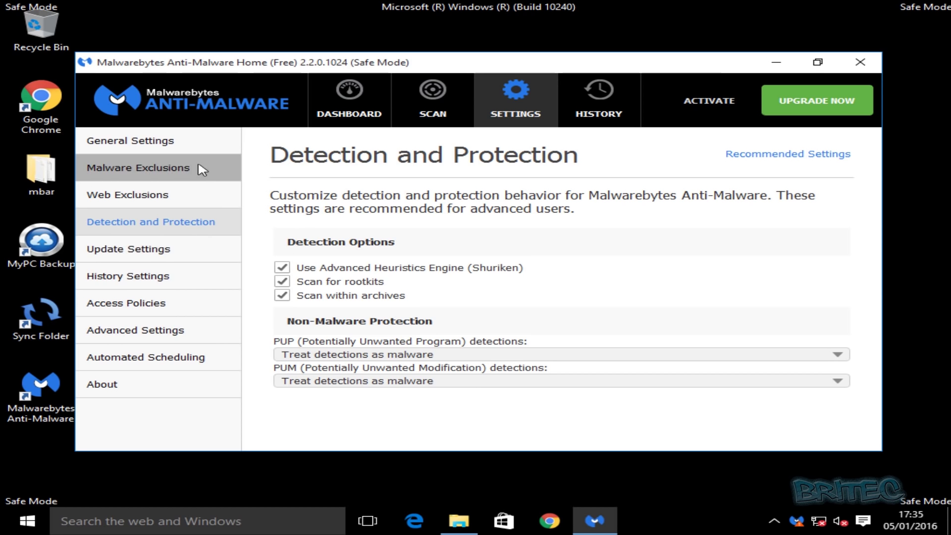
{"action": "left_click", "coordinate": [354, 120]}
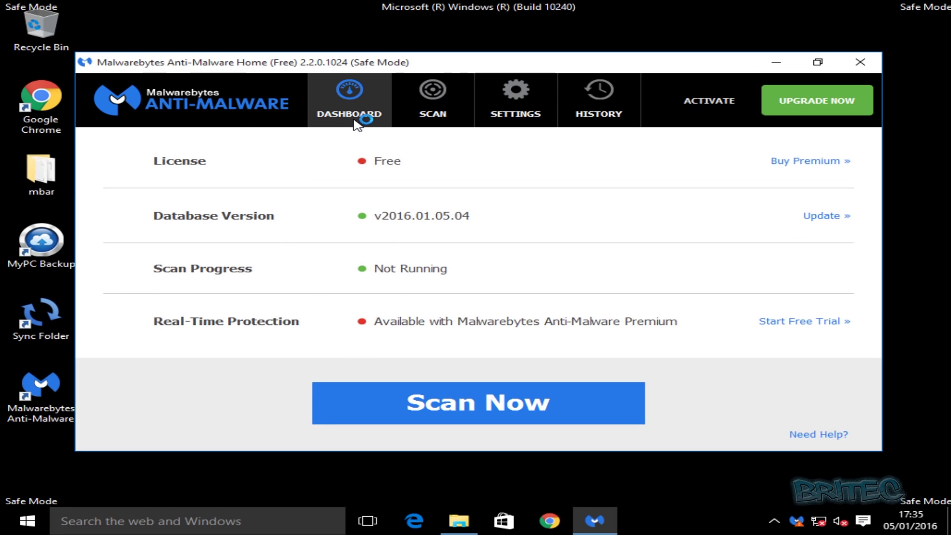
- Run a Malwarebytes threat scan, quarantine the 169 threats, decline the restart and close it
{"action": "left_click", "coordinate": [520, 402]}
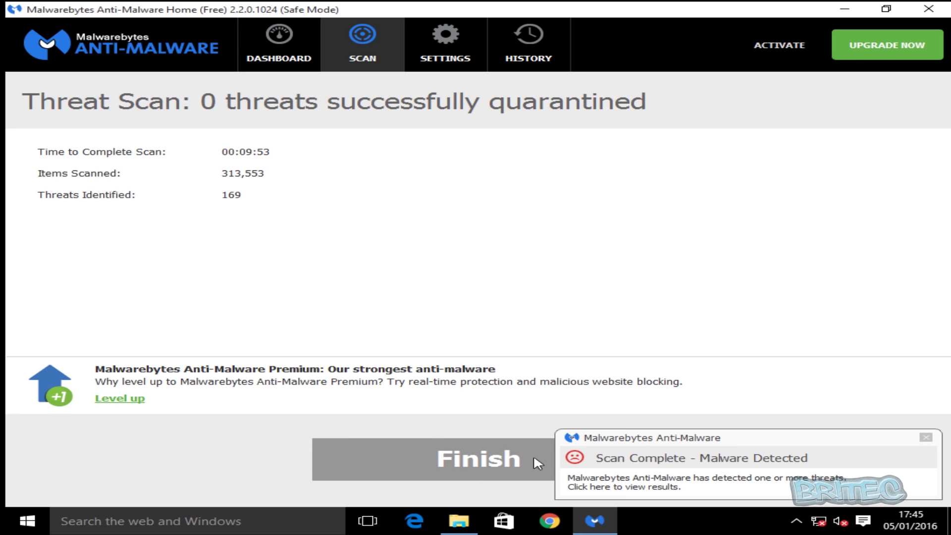
{"action": "left_click", "coordinate": [926, 438]}
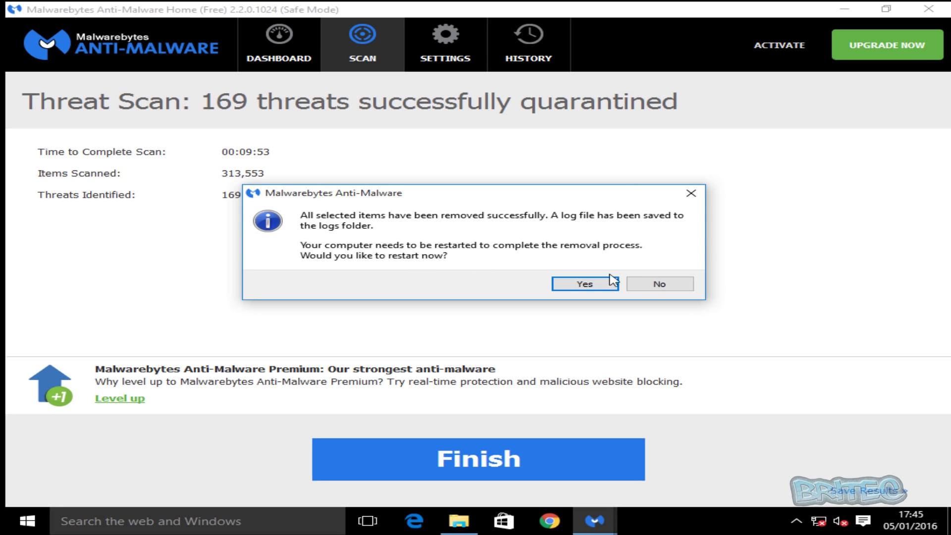
{"action": "left_click", "coordinate": [650, 287]}
{"action": "left_click", "coordinate": [526, 449]}
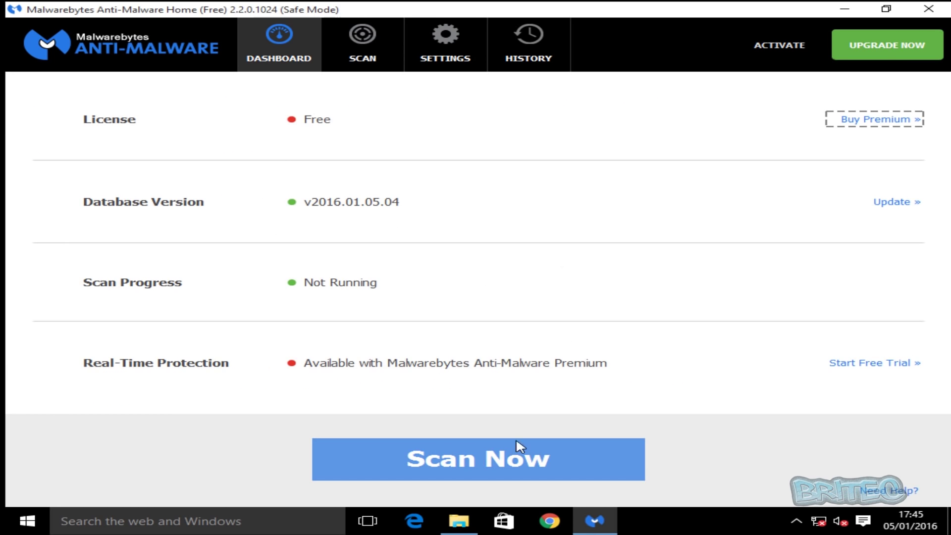
{"action": "left_click", "coordinate": [929, 9]}
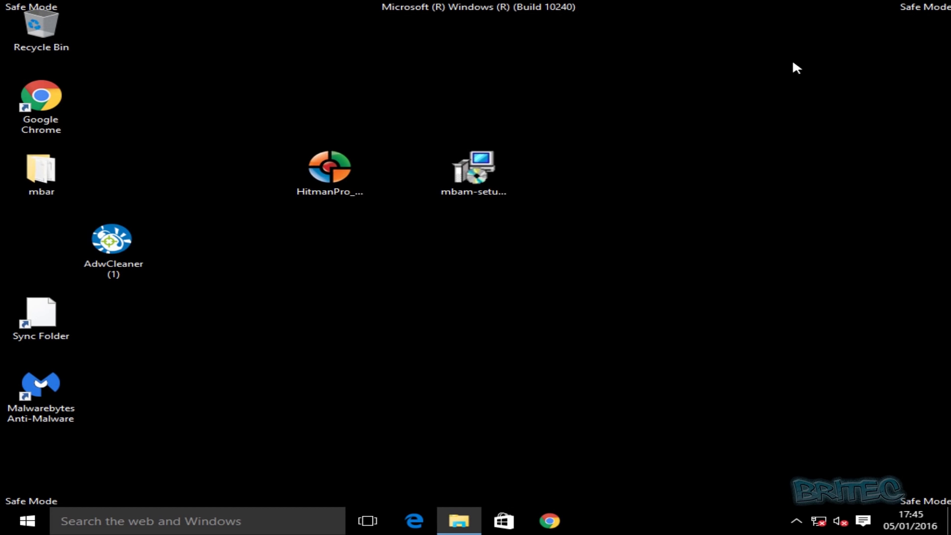
- Launch HitmanPro, accept its licence and run a one-time scan without installing
{"action": "double_click", "coordinate": [330, 171]}
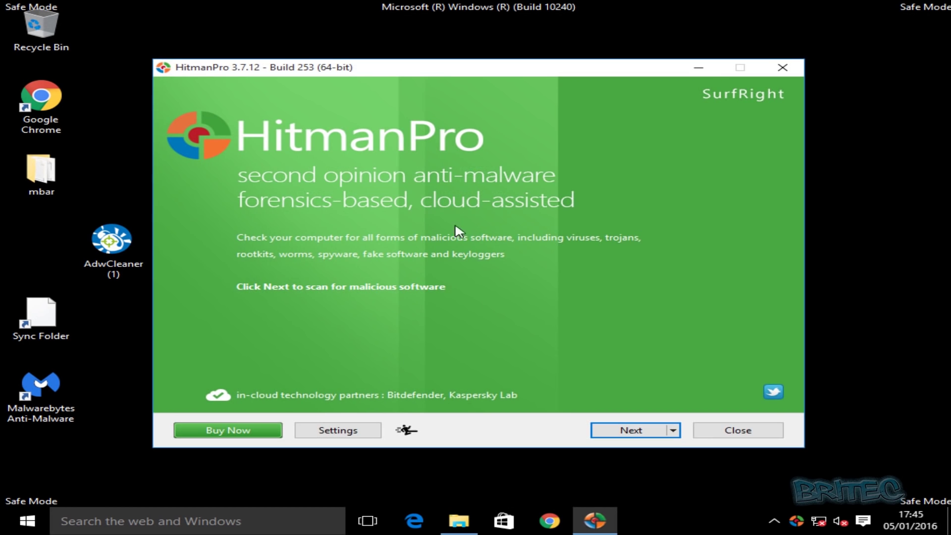
{"action": "left_click", "coordinate": [630, 435]}
{"action": "left_click", "coordinate": [284, 392]}
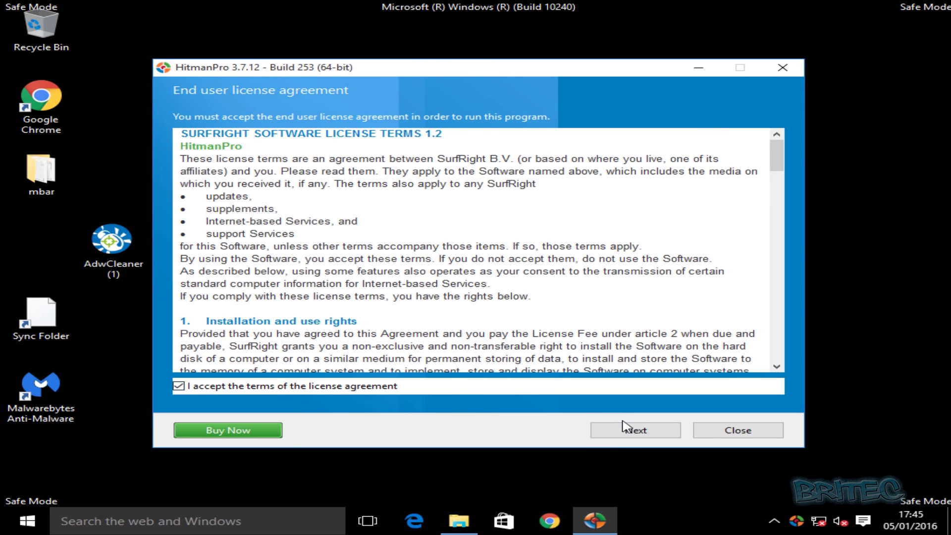
{"action": "left_click", "coordinate": [625, 426]}
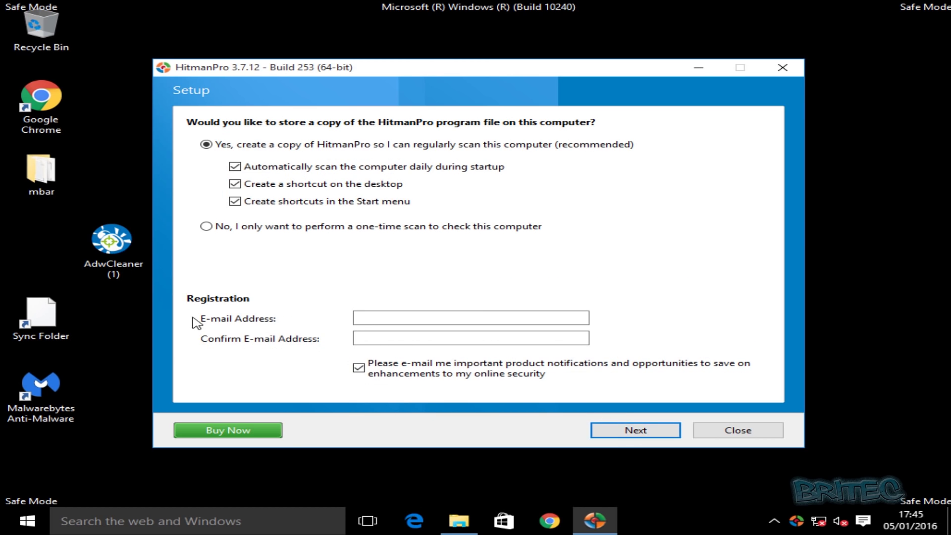
{"action": "left_click", "coordinate": [207, 228]}
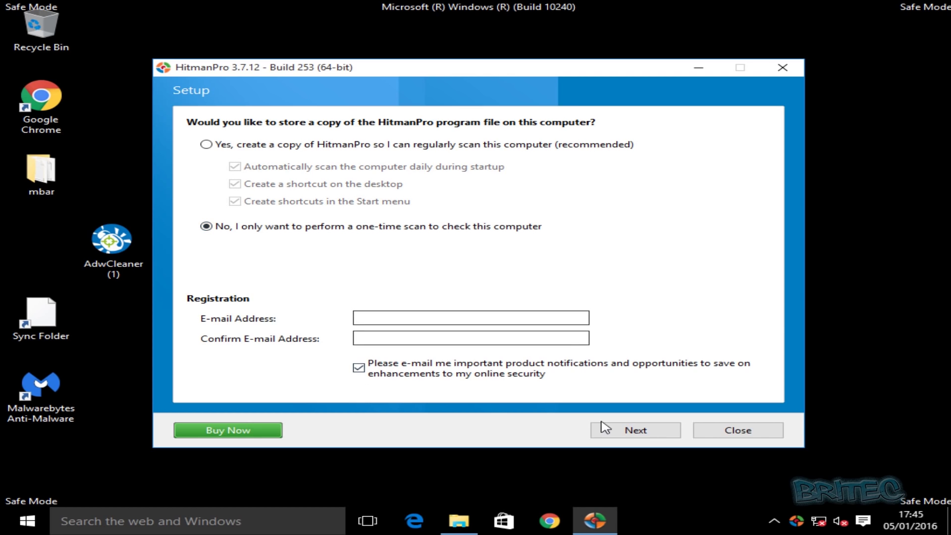
{"action": "left_click", "coordinate": [652, 434]}
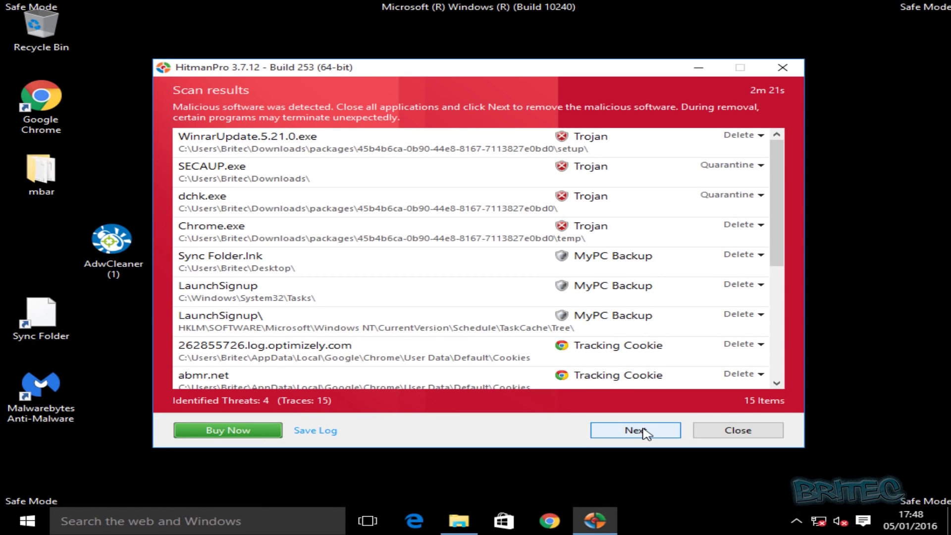
- Activate HitmanPro's free 30-day licence, remove the threats and view the final summary
{"action": "left_click", "coordinate": [646, 434]}
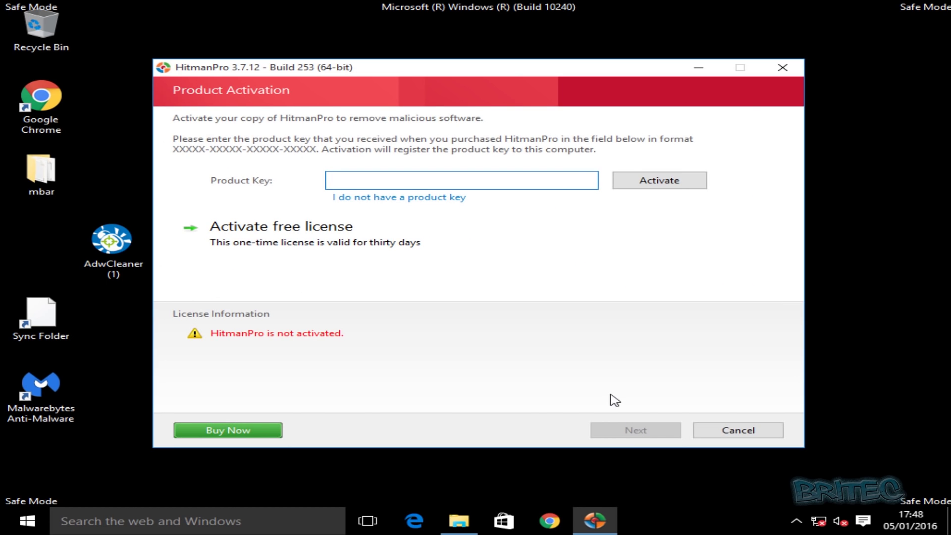
{"action": "left_click", "coordinate": [272, 225]}
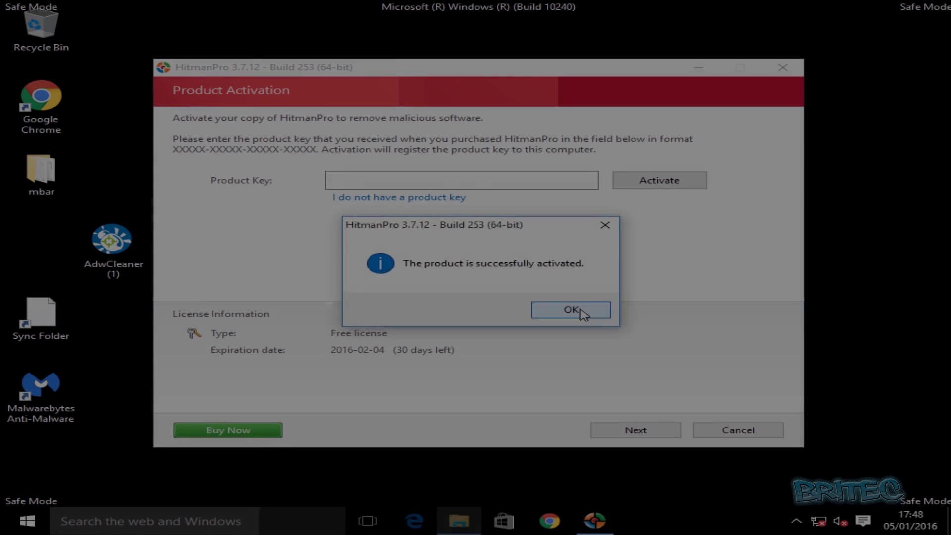
{"action": "left_click", "coordinate": [581, 309]}
{"action": "left_click", "coordinate": [633, 436]}
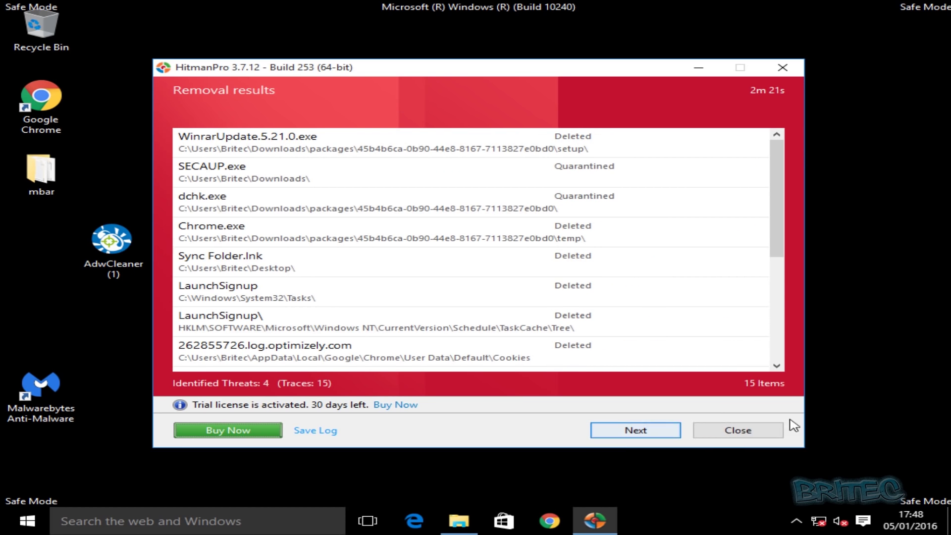
{"action": "left_click", "coordinate": [646, 431]}
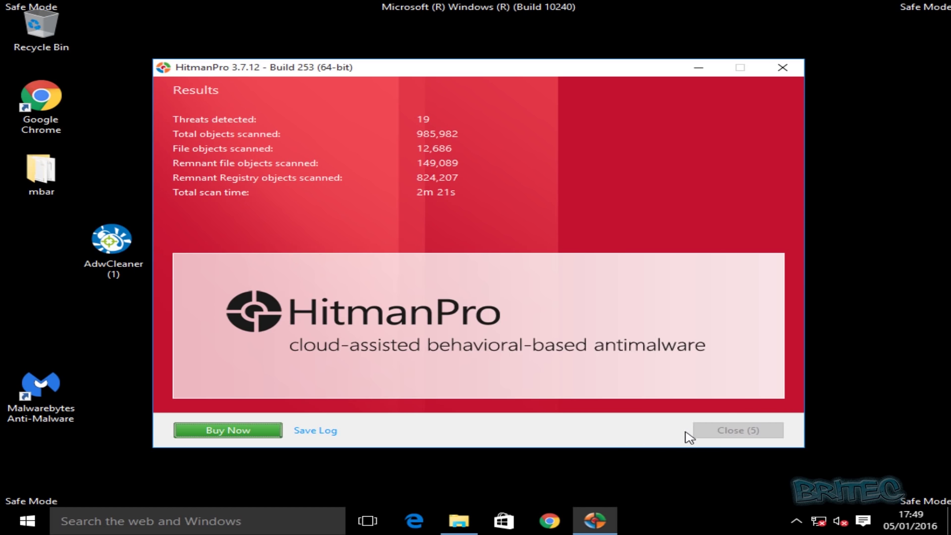
- Close HitmanPro and launch AdwCleaner, running it despite the SmartScreen warning
{"action": "left_click", "coordinate": [749, 435]}
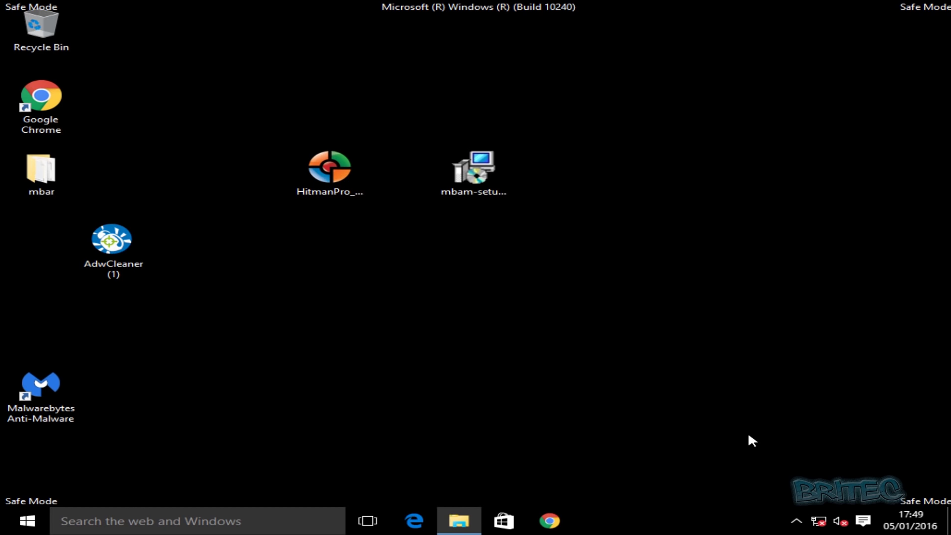
{"action": "left_click_drag", "start_coordinate": [111, 252], "coordinate": [604, 181]}
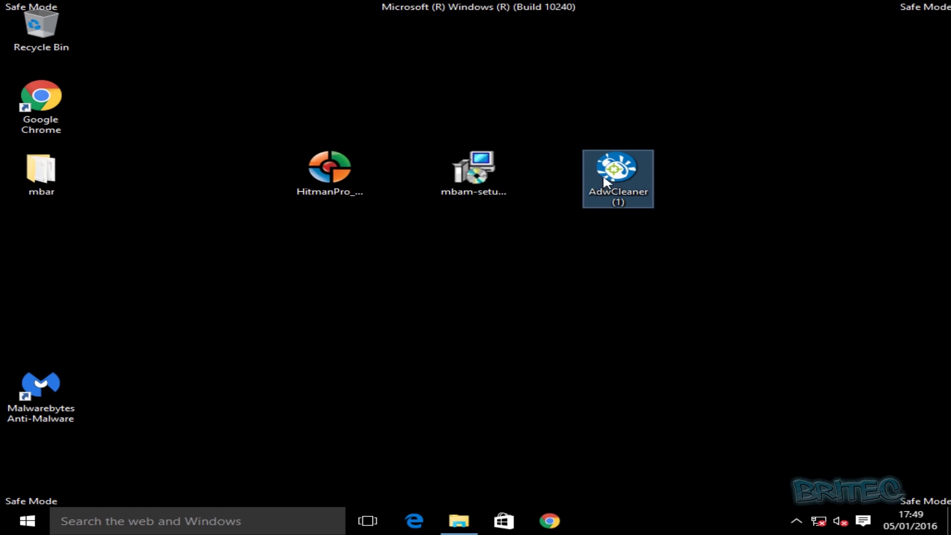
{"action": "double_click", "coordinate": [622, 177]}
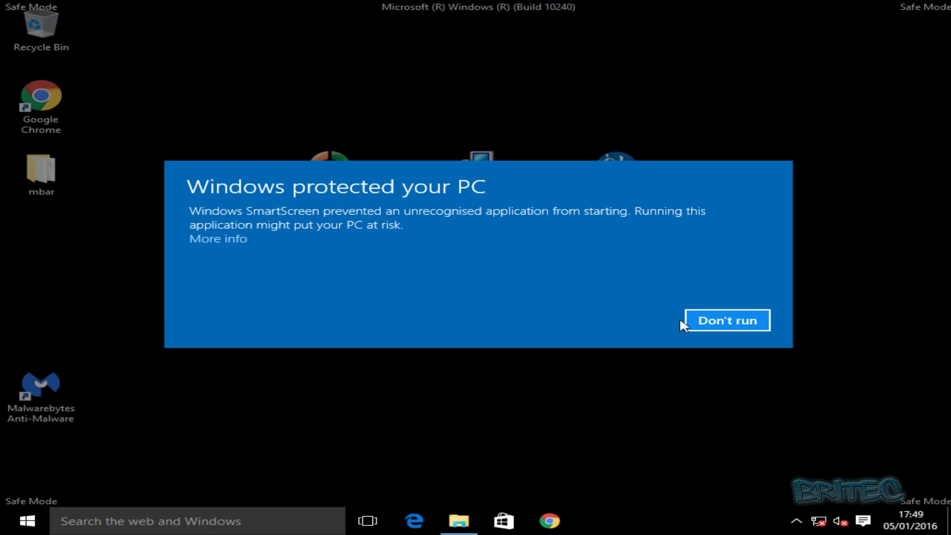
{"action": "left_click", "coordinate": [240, 240]}
{"action": "left_click", "coordinate": [588, 323]}
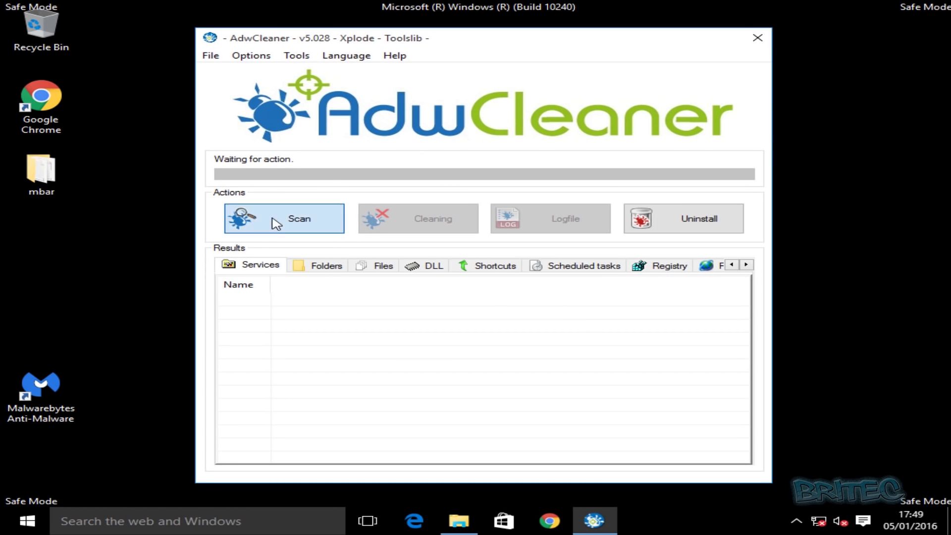
- Scan with AdwCleaner, clean the detected adware and accept the restart
{"action": "left_click", "coordinate": [297, 219]}
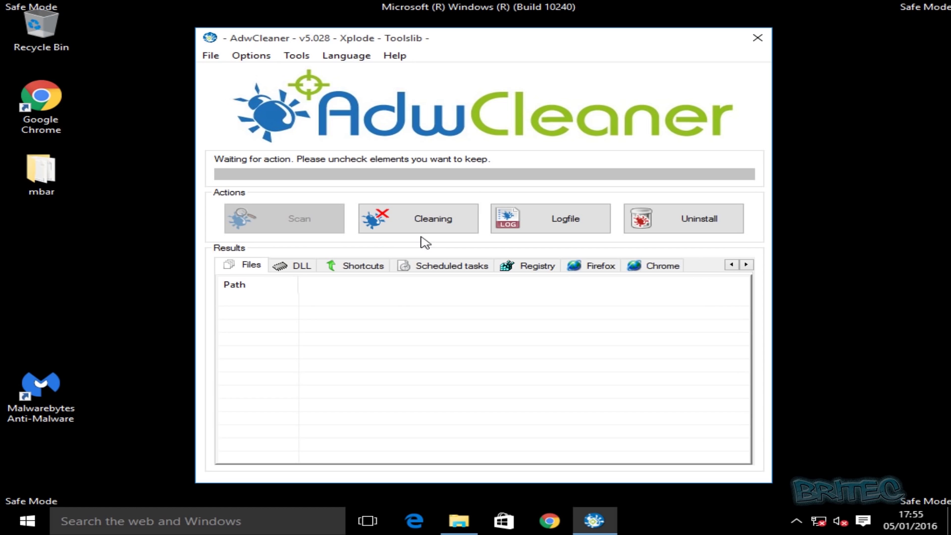
{"action": "left_click", "coordinate": [425, 224]}
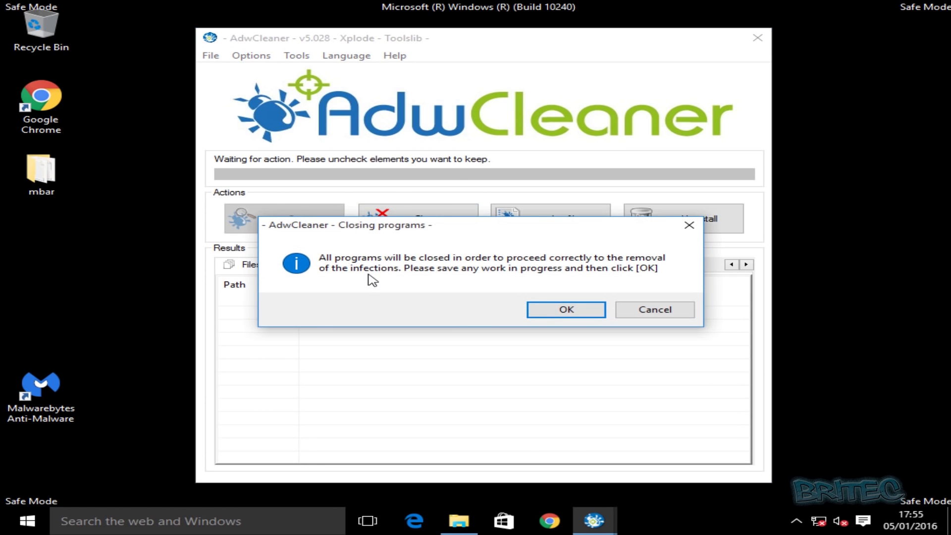
{"action": "left_click", "coordinate": [562, 313]}
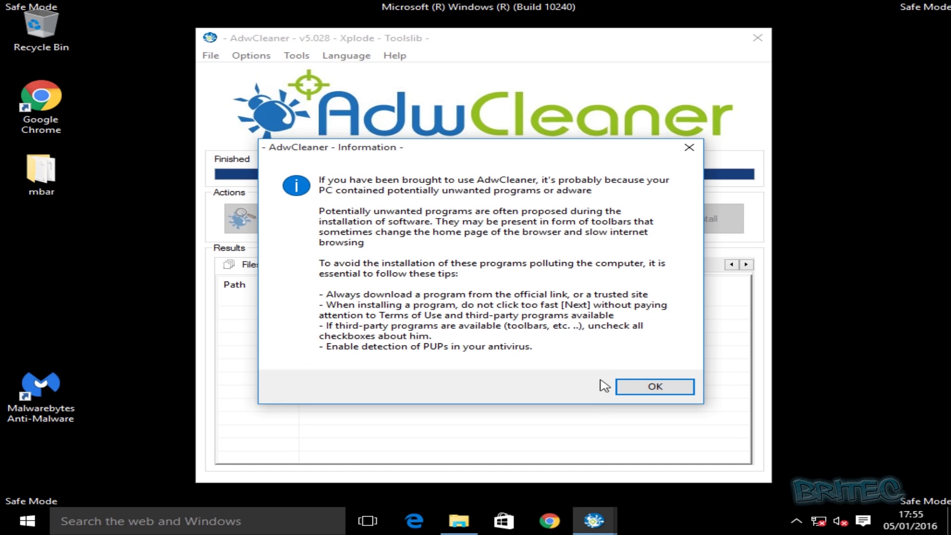
{"action": "left_click", "coordinate": [659, 392]}
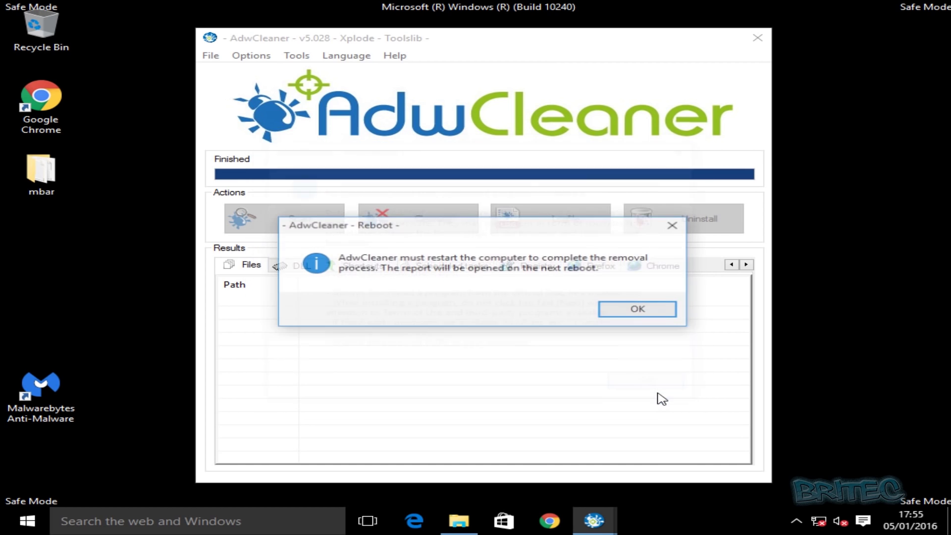
{"action": "left_click", "coordinate": [633, 312]}
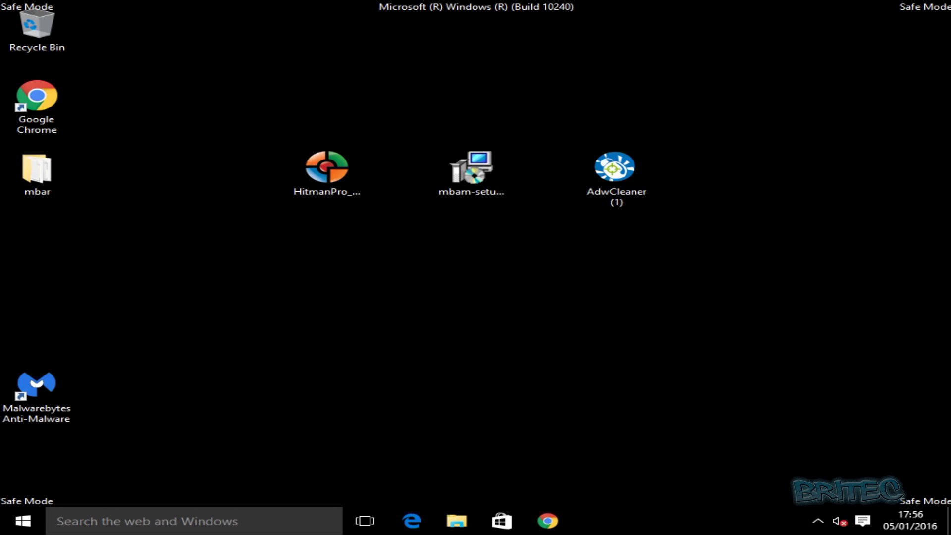
- Search Google in Chrome for 'eset online' scanner and open the ESET Online Scanner popup
{"action": "left_click", "coordinate": [548, 521]}
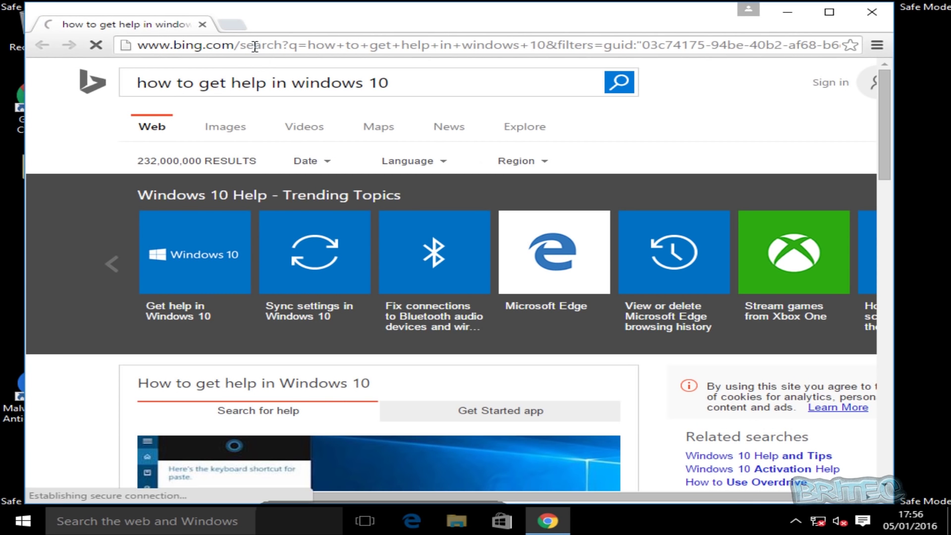
{"action": "left_click", "coordinate": [255, 47]}
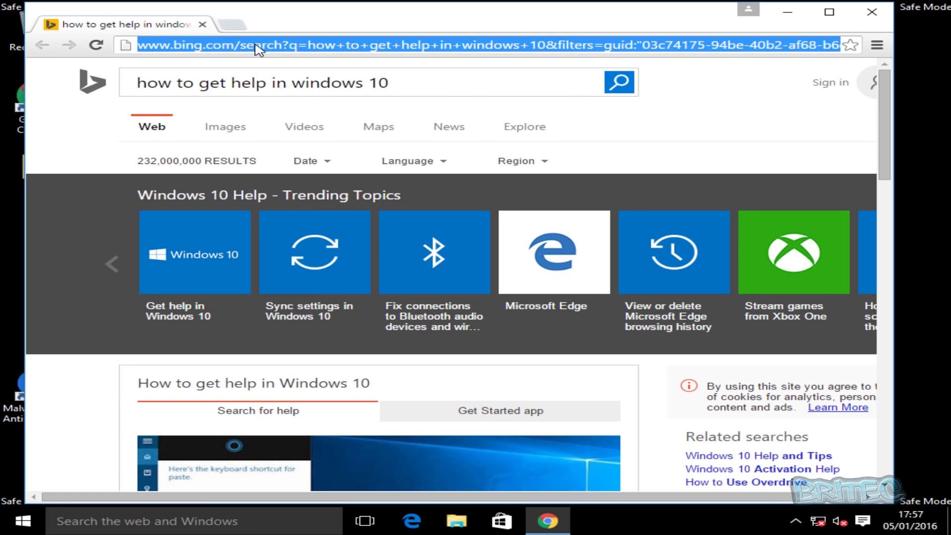
{"action": "type", "text": "google"}
{"action": "key", "text": "Return"}
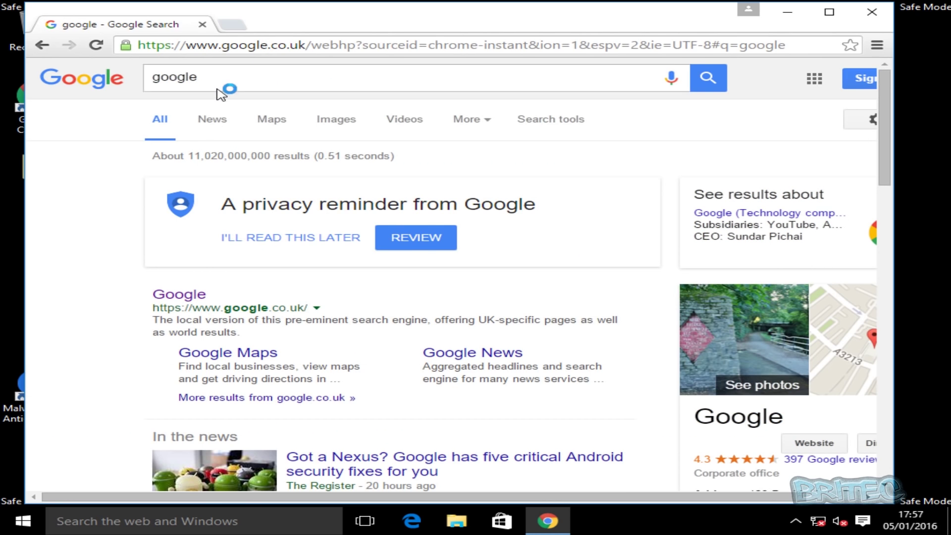
{"action": "left_click", "coordinate": [197, 295]}
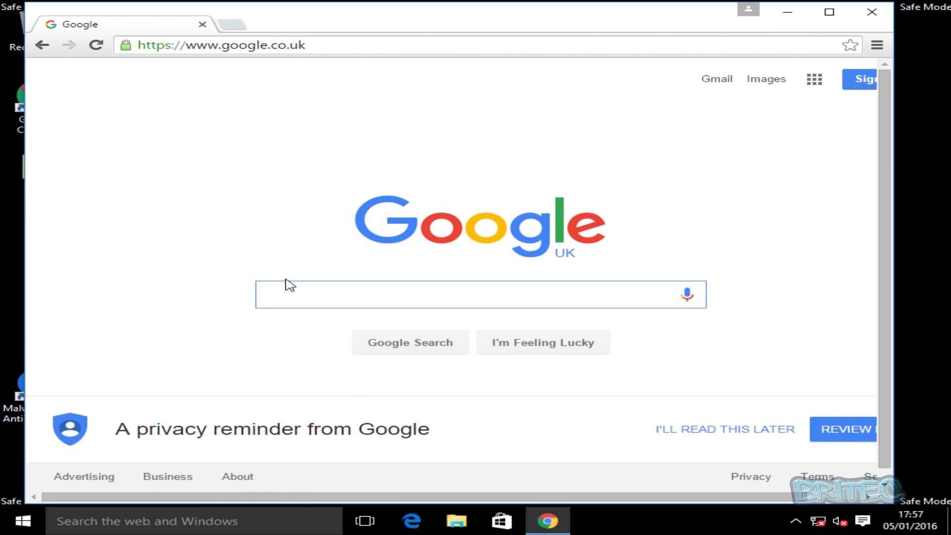
{"action": "type", "text": "ese"}
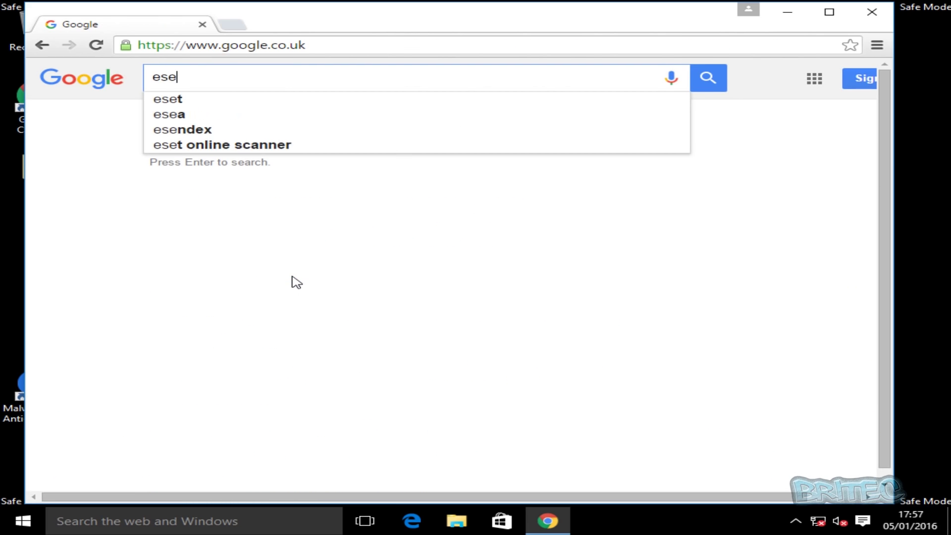
{"action": "type", "text": "t online"}
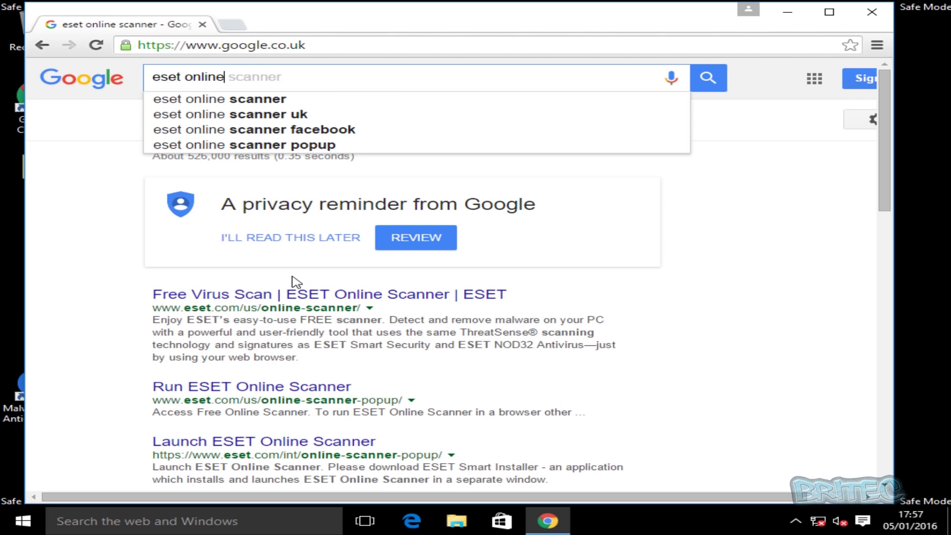
{"action": "left_click", "coordinate": [270, 102]}
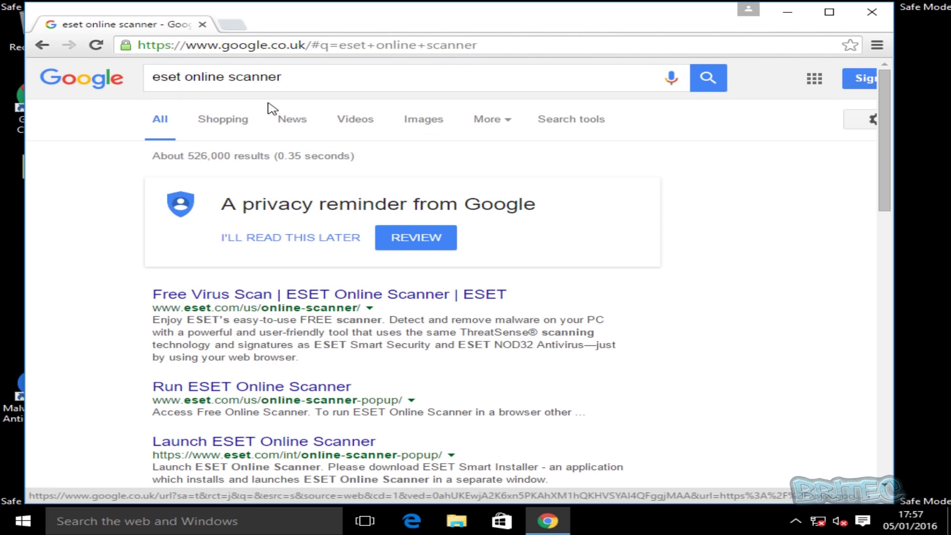
{"action": "left_click", "coordinate": [329, 295]}
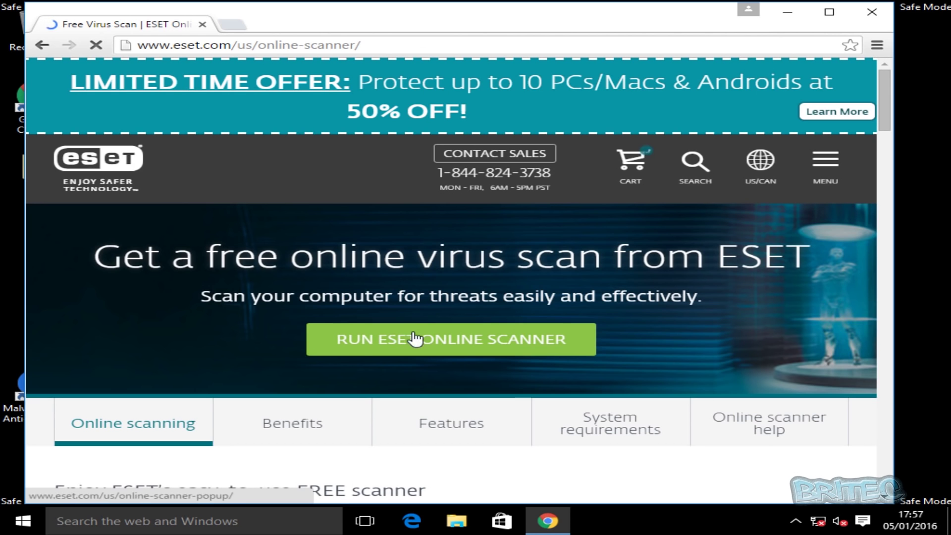
{"action": "left_click", "coordinate": [415, 340]}
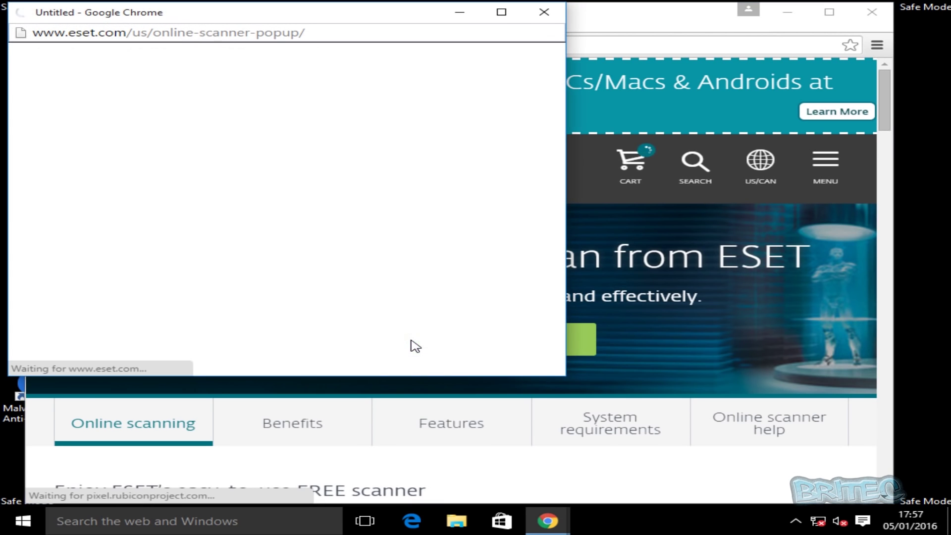
- Download and run the ESET Smart Installer, accept the terms, start it, and close Chrome
{"action": "left_click_drag", "start_coordinate": [268, 14], "coordinate": [474, 81]}
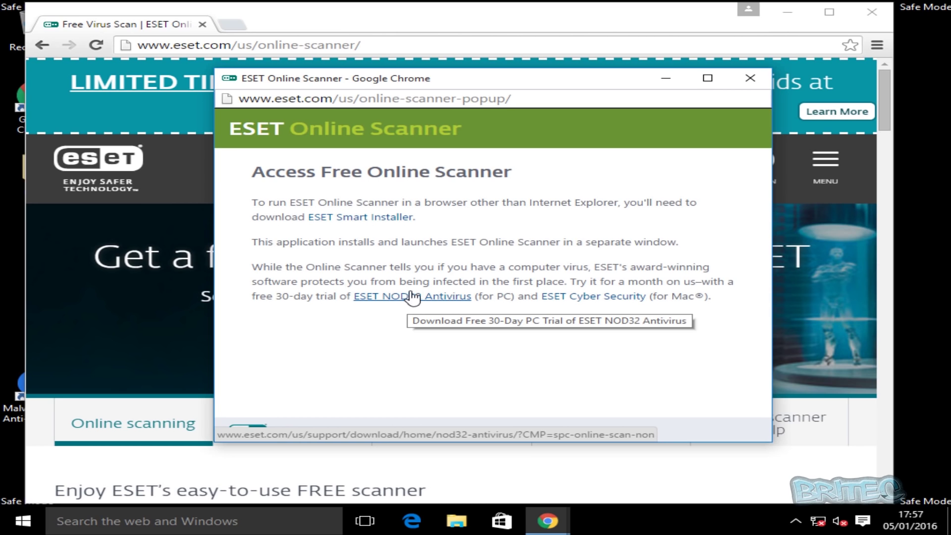
{"action": "left_click", "coordinate": [377, 218]}
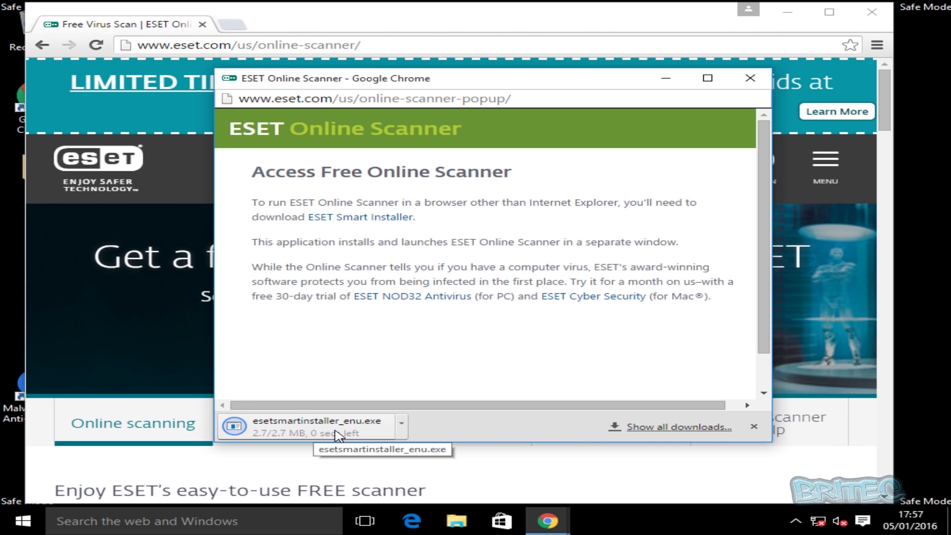
{"action": "left_click", "coordinate": [338, 435]}
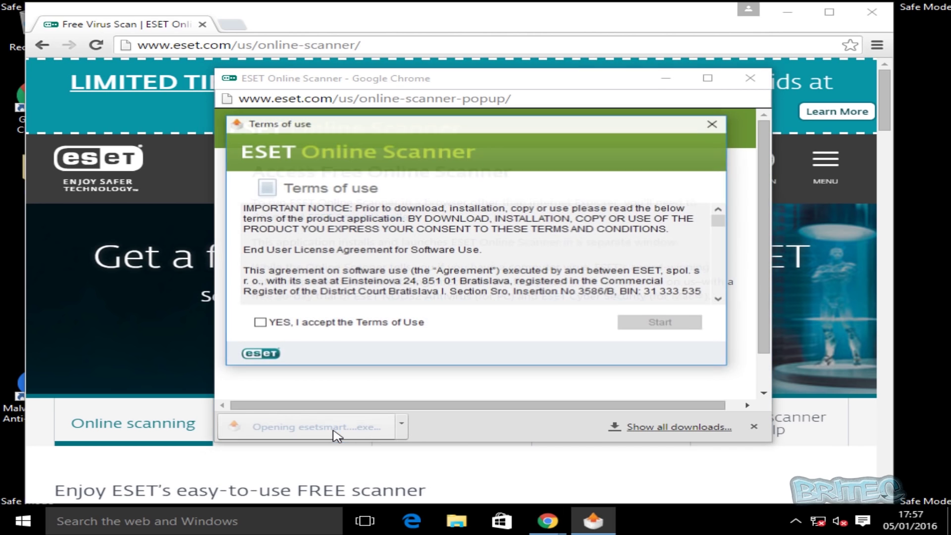
{"action": "left_click", "coordinate": [306, 325]}
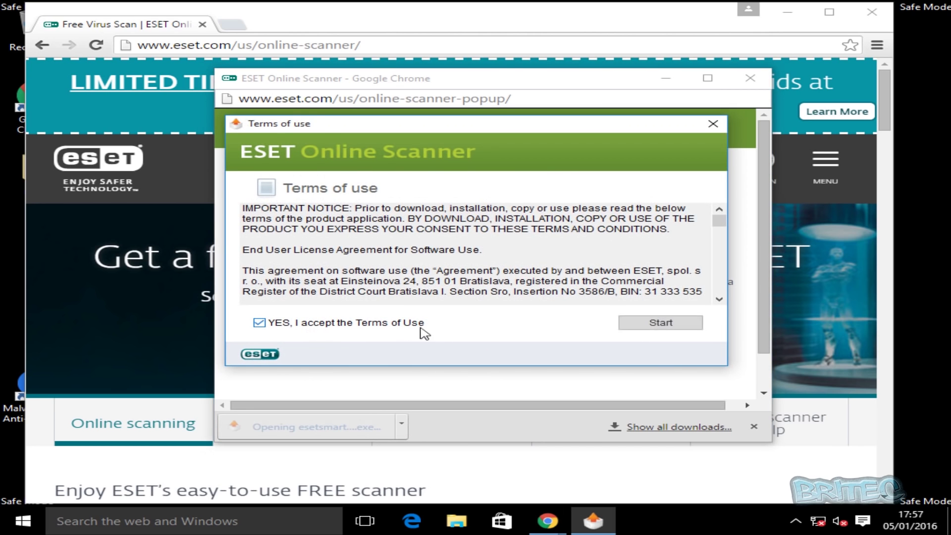
{"action": "left_click", "coordinate": [667, 325]}
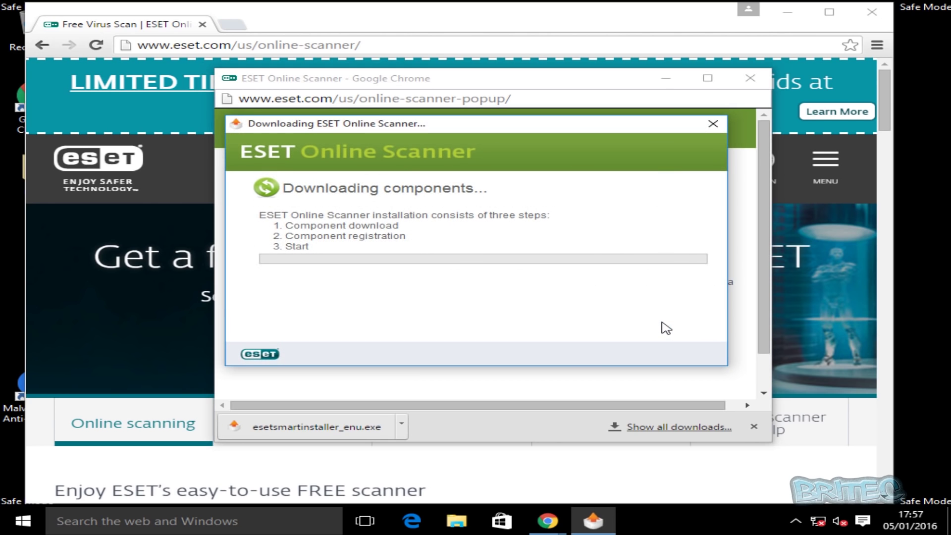
{"action": "left_click", "coordinate": [666, 80]}
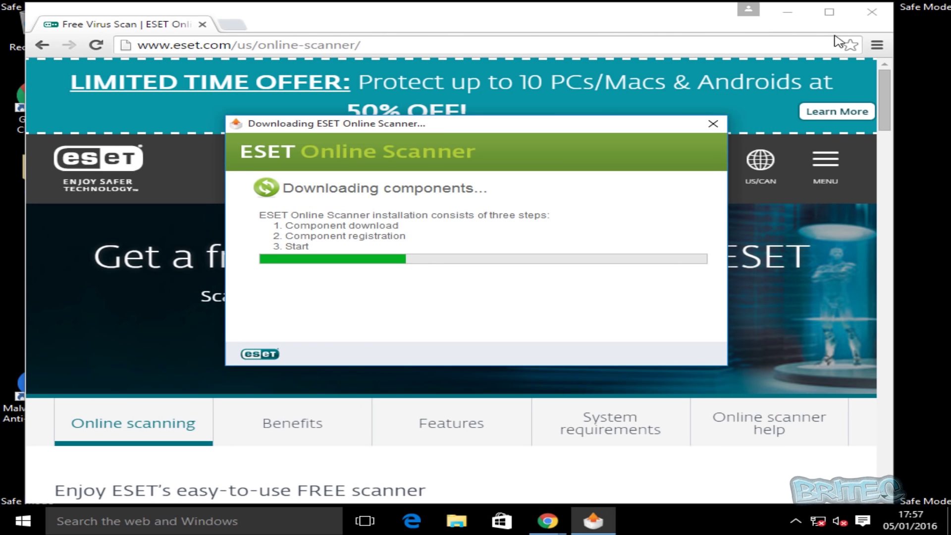
{"action": "left_click", "coordinate": [868, 19]}
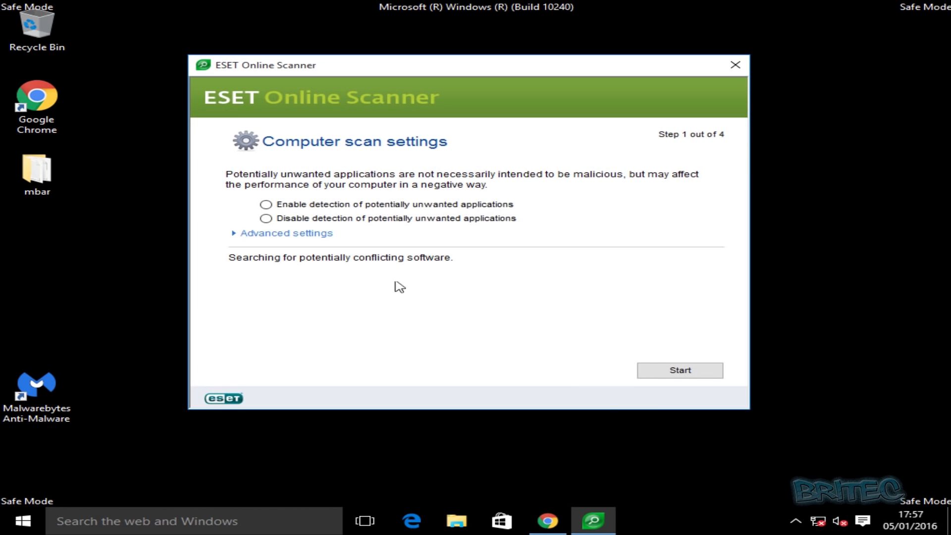
- Enable detection of potentially unwanted and unsafe applications and start the ESET scan
{"action": "left_click", "coordinate": [282, 207]}
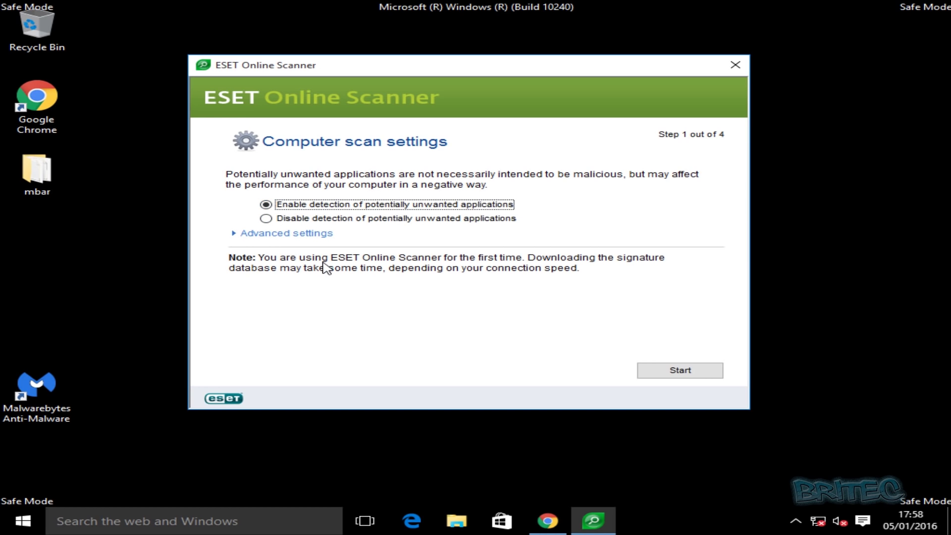
{"action": "left_click", "coordinate": [271, 235]}
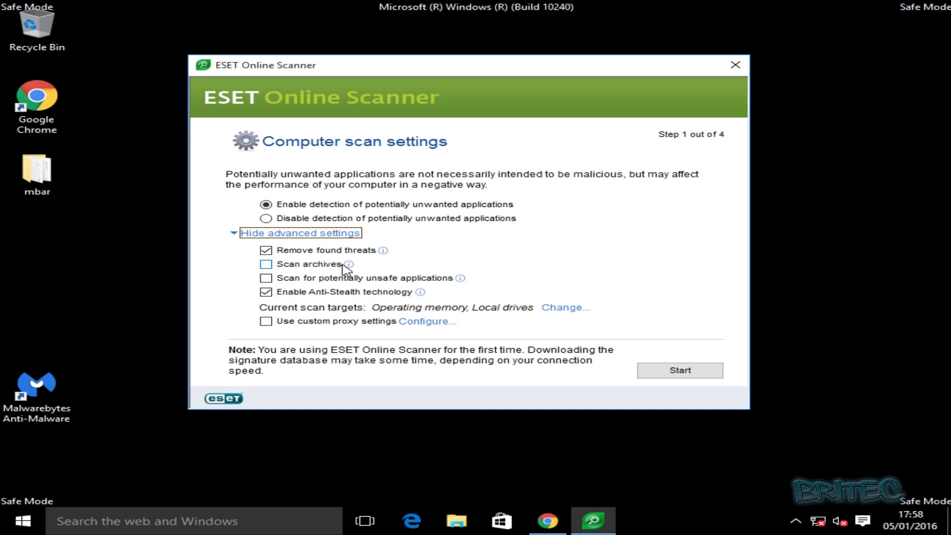
{"action": "mouse_move", "coordinate": [350, 266]}
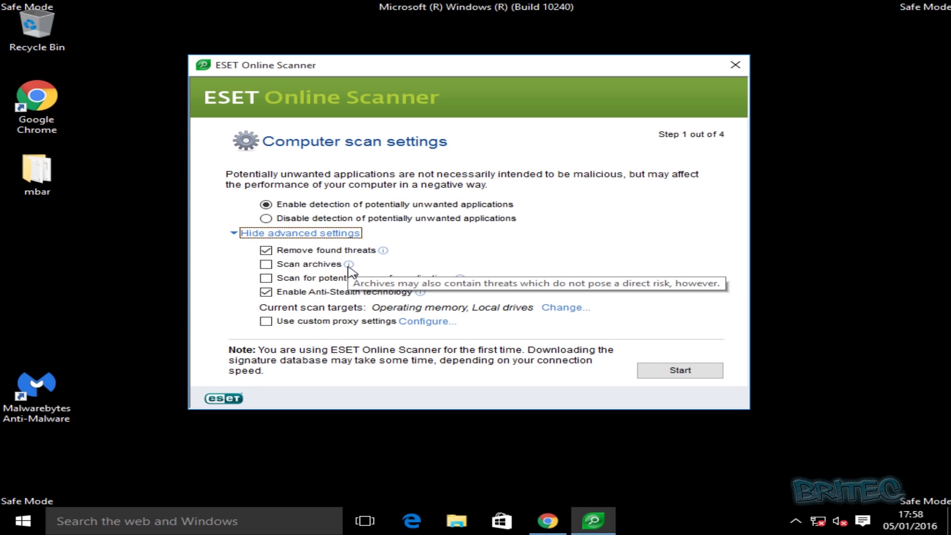
{"action": "left_click", "coordinate": [282, 280]}
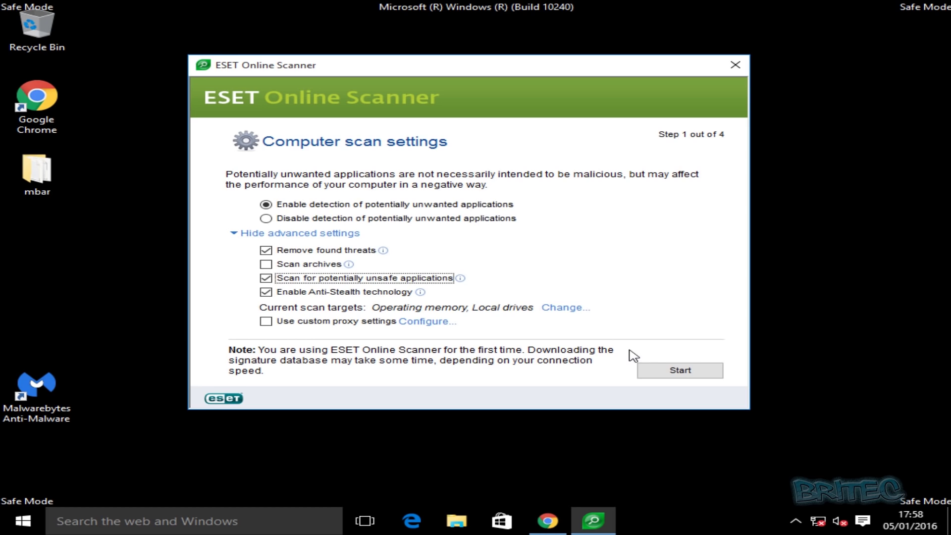
{"action": "left_click", "coordinate": [663, 371]}
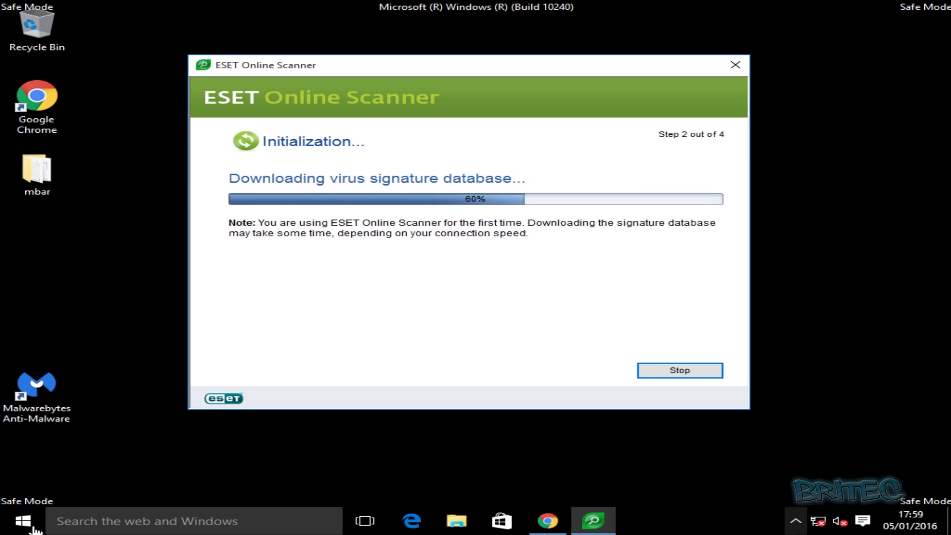
{"action": "left_click", "coordinate": [35, 529]}
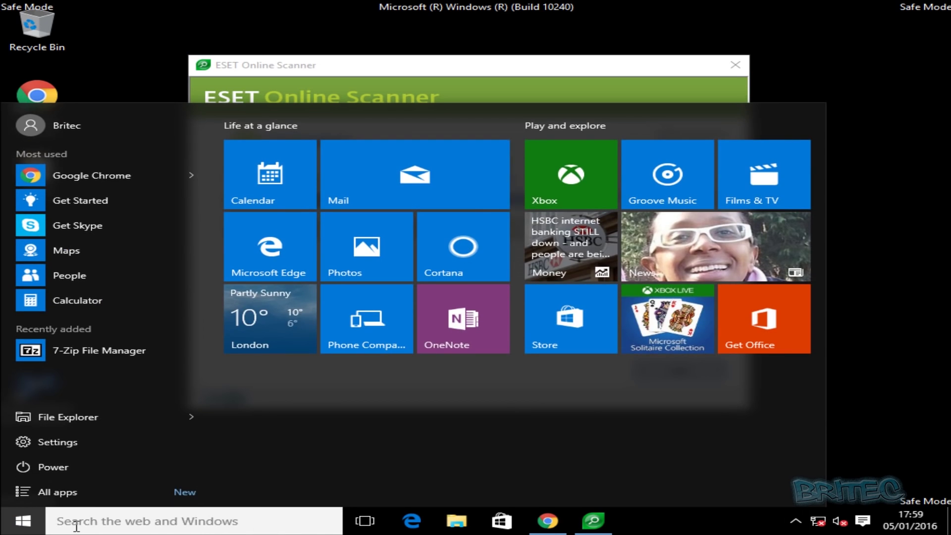
- Launch System Configuration by searching for msconfig from Start
{"action": "left_click", "coordinate": [77, 525]}
{"action": "type", "text": "ms"}
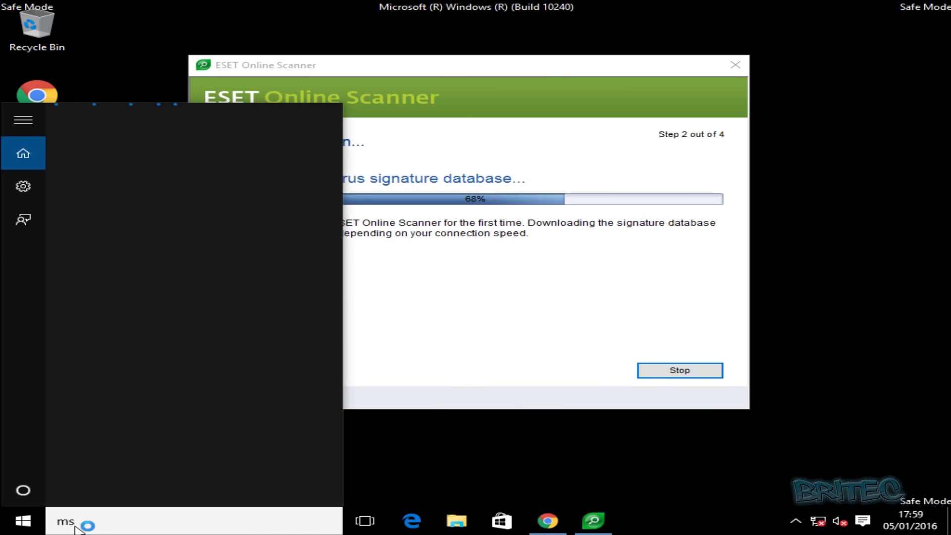
{"action": "key", "text": "Escape"}
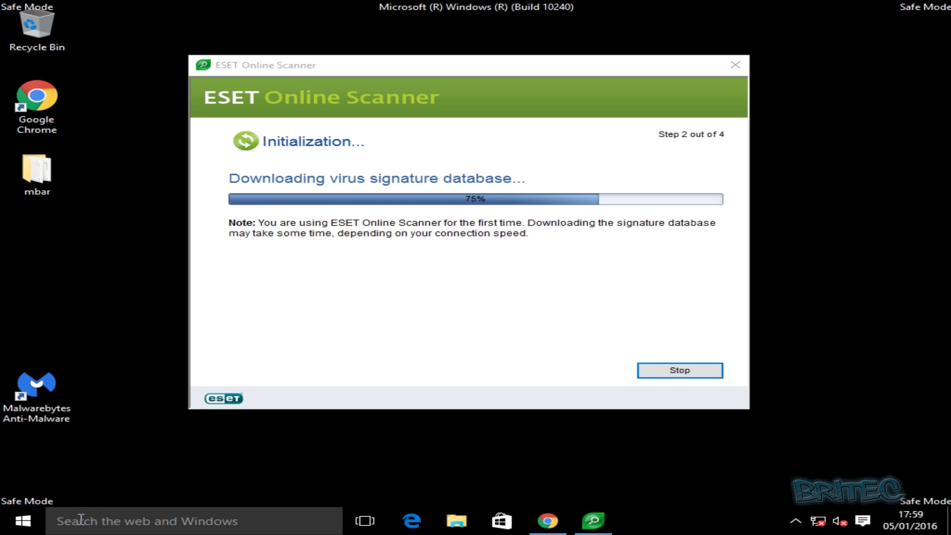
{"action": "left_click", "coordinate": [30, 523]}
{"action": "left_click", "coordinate": [75, 521]}
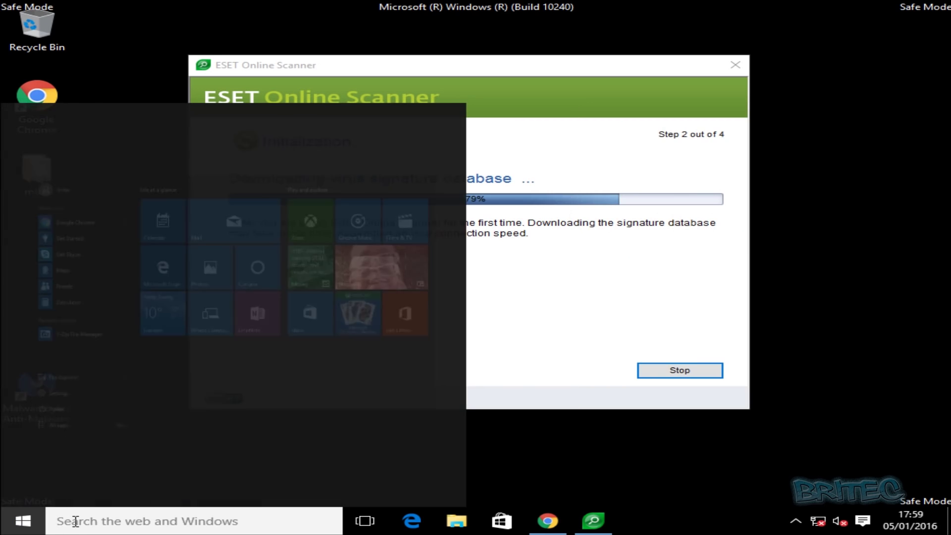
{"action": "type", "text": "msc"}
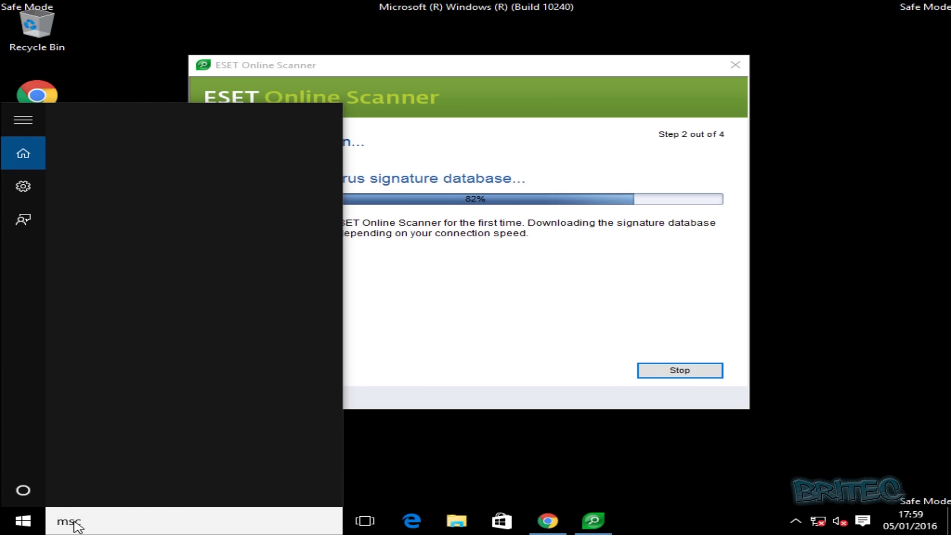
{"action": "type", "text": "onfig"}
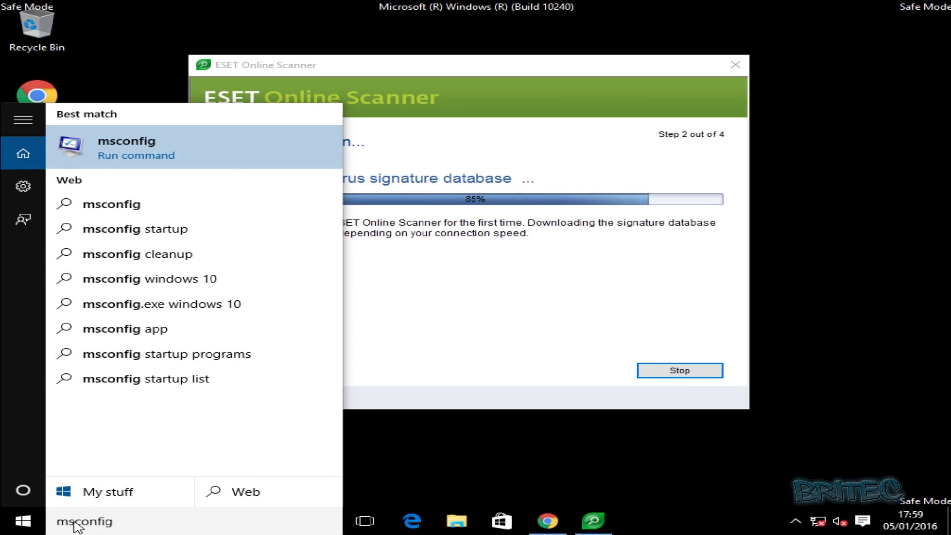
{"action": "left_click", "coordinate": [111, 150]}
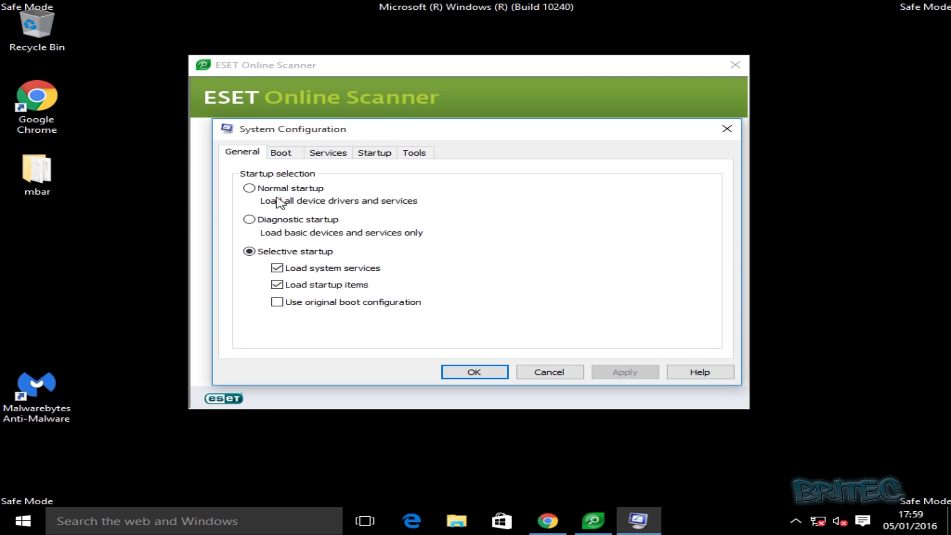
- Choose Normal startup with Safe boot off, apply, and exit without restarting
{"action": "left_click", "coordinate": [249, 188]}
{"action": "left_click", "coordinate": [281, 154]}
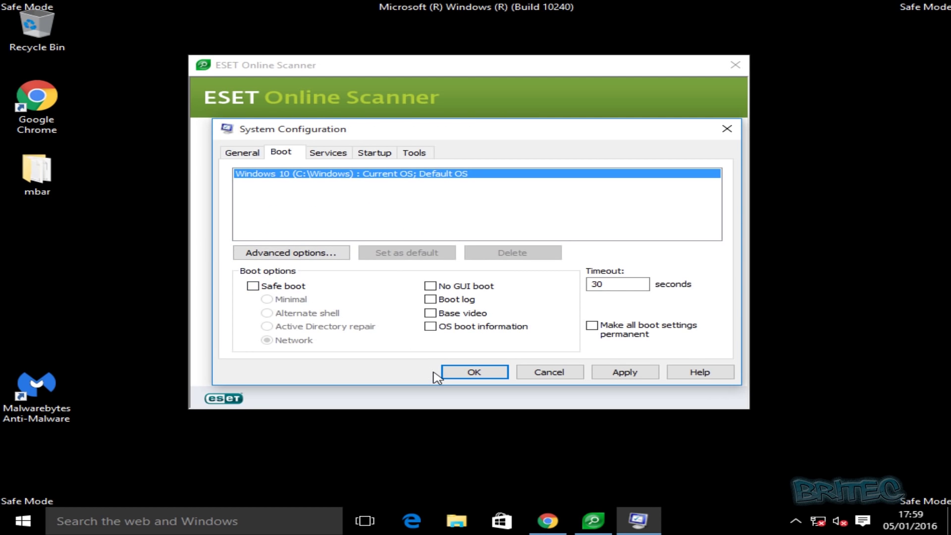
{"action": "left_click", "coordinate": [610, 377]}
{"action": "left_click", "coordinate": [489, 374]}
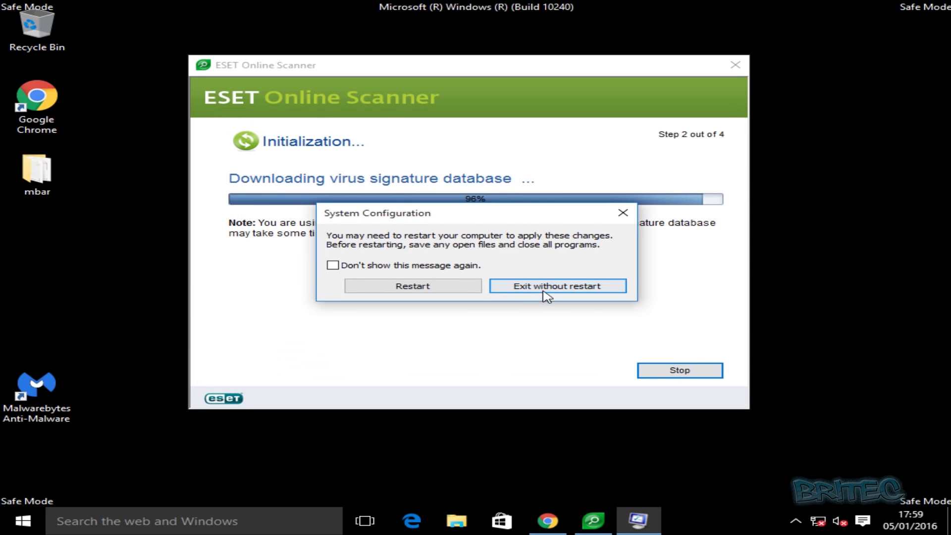
{"action": "left_click", "coordinate": [547, 291]}
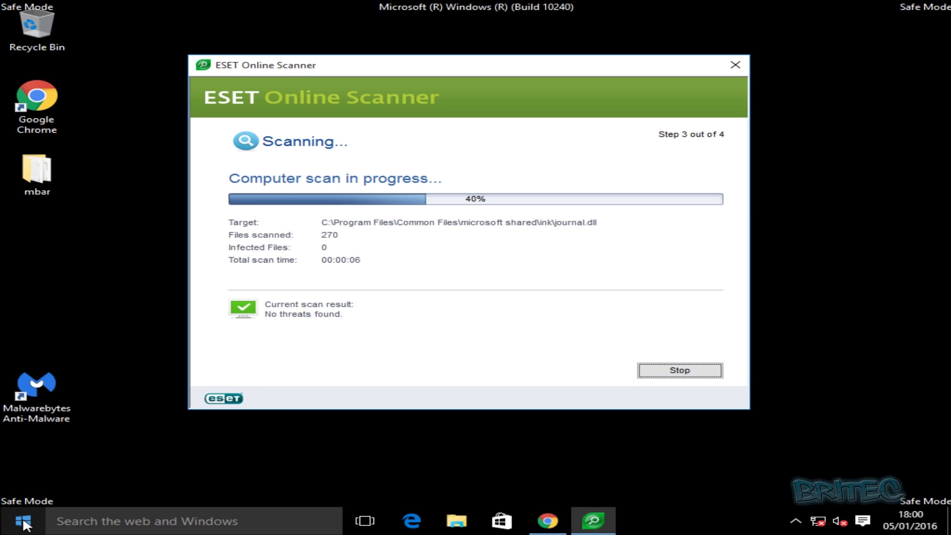
- Open the Windows Defender page under Update & security in Settings
{"action": "left_click", "coordinate": [24, 522]}
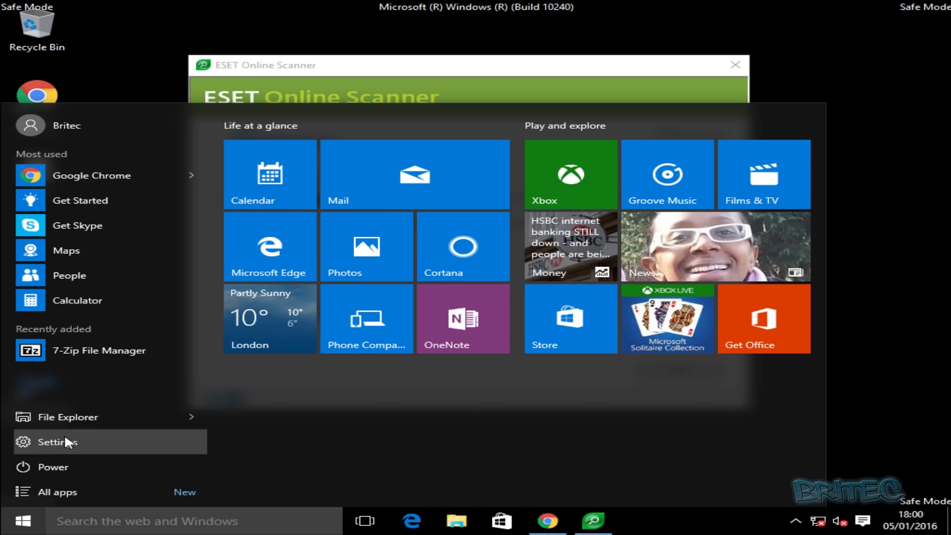
{"action": "left_click", "coordinate": [67, 441]}
{"action": "left_click_drag", "start_coordinate": [629, 259], "coordinate": [325, 48]}
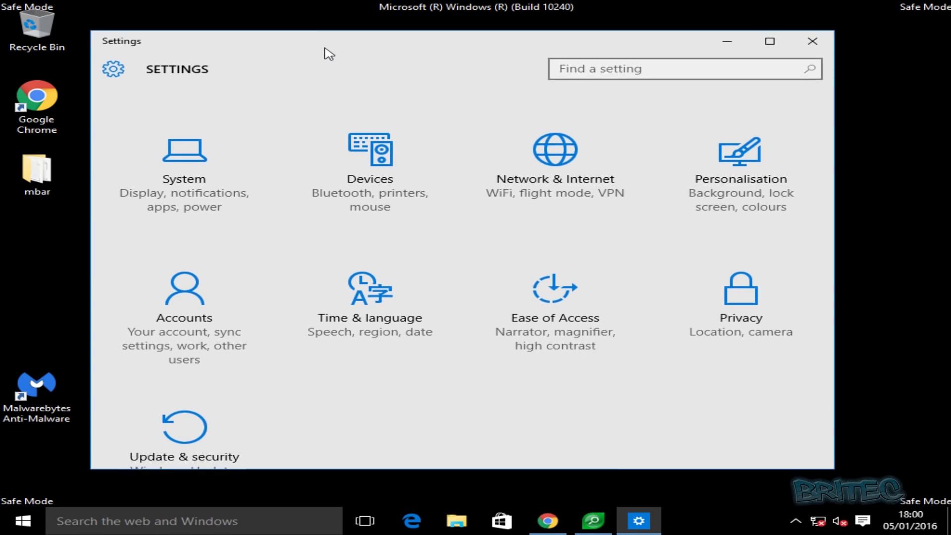
{"action": "scroll", "coordinate": [198, 407], "scroll_direction": "down", "scroll_amount": 3}
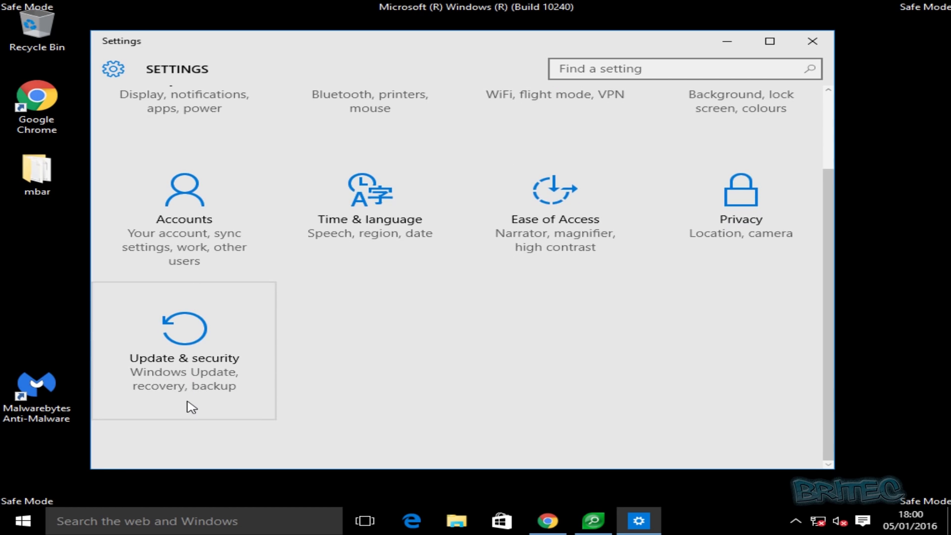
{"action": "left_click", "coordinate": [198, 356]}
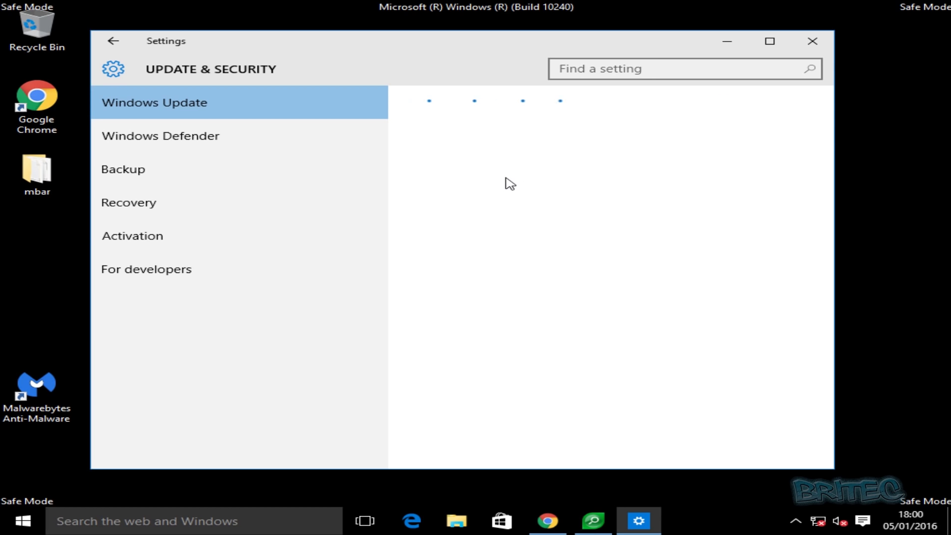
{"action": "left_click", "coordinate": [181, 140]}
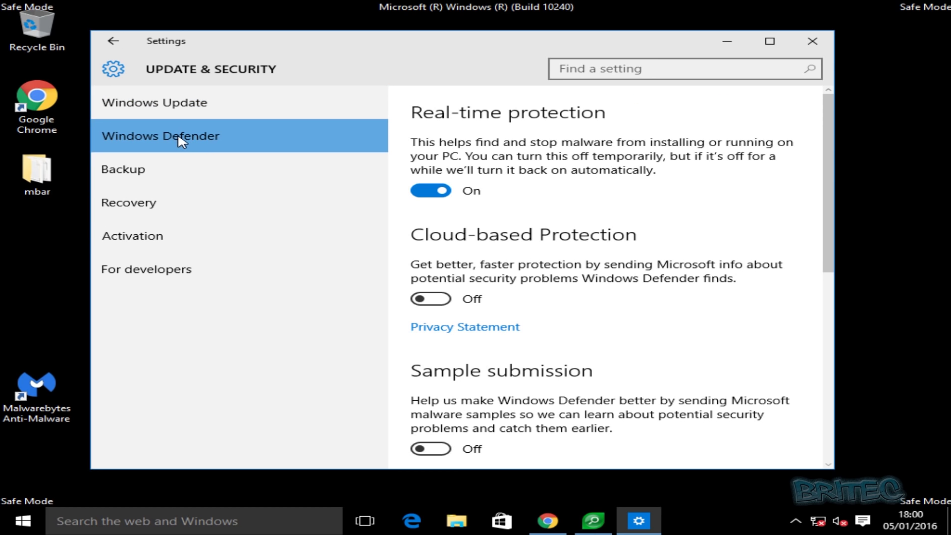
- Switch Cloud-based Protection and Sample submission on, then close Settings
{"action": "left_click", "coordinate": [452, 303]}
{"action": "scroll", "coordinate": [454, 317], "scroll_direction": "down", "scroll_amount": 3}
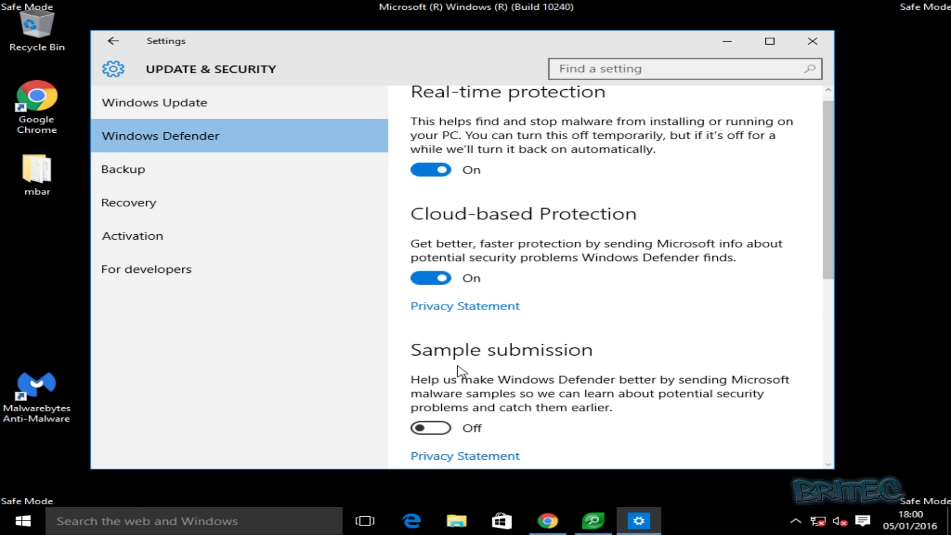
{"action": "left_click", "coordinate": [448, 338]}
{"action": "scroll", "coordinate": [570, 362], "scroll_direction": "down", "scroll_amount": 7}
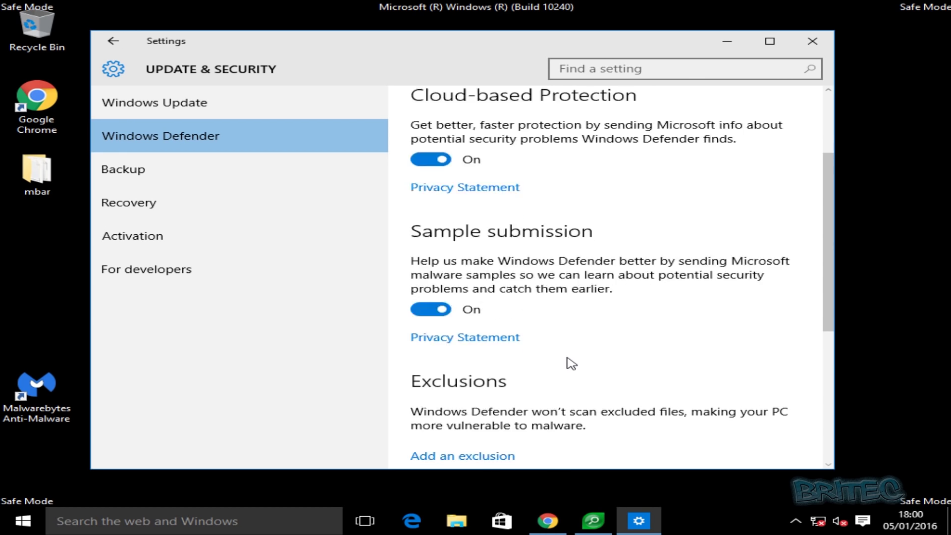
{"action": "scroll", "coordinate": [570, 365], "scroll_direction": "down", "scroll_amount": 1}
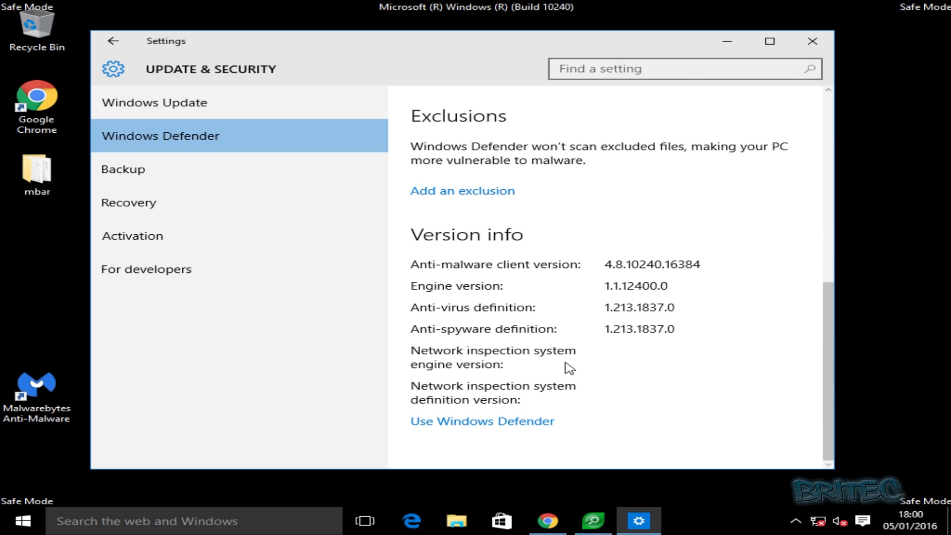
{"action": "scroll", "coordinate": [570, 367], "scroll_direction": "up", "scroll_amount": 10}
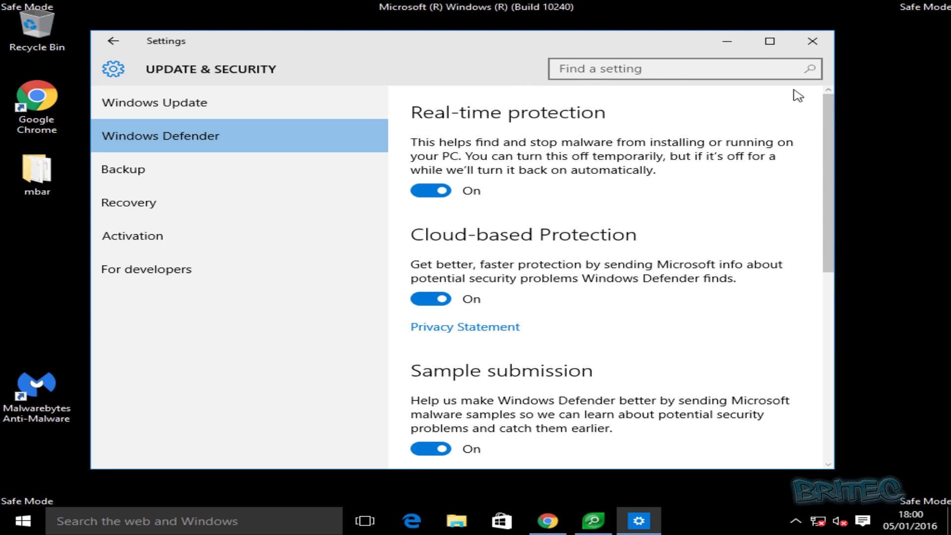
{"action": "left_click", "coordinate": [813, 44]}
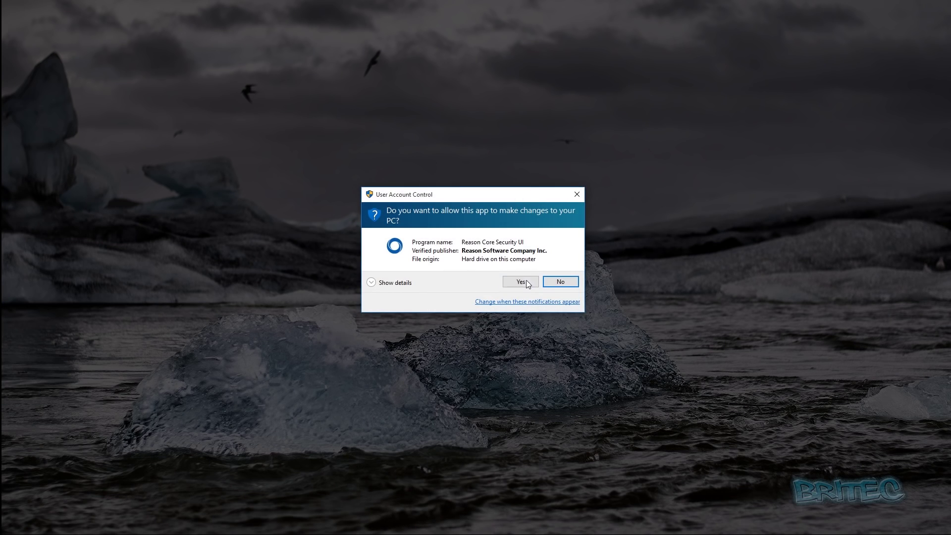
- Allow Reason Core through UAC, quick-scan, remove the 2 detected threats, and close it
{"action": "left_click", "coordinate": [522, 282]}
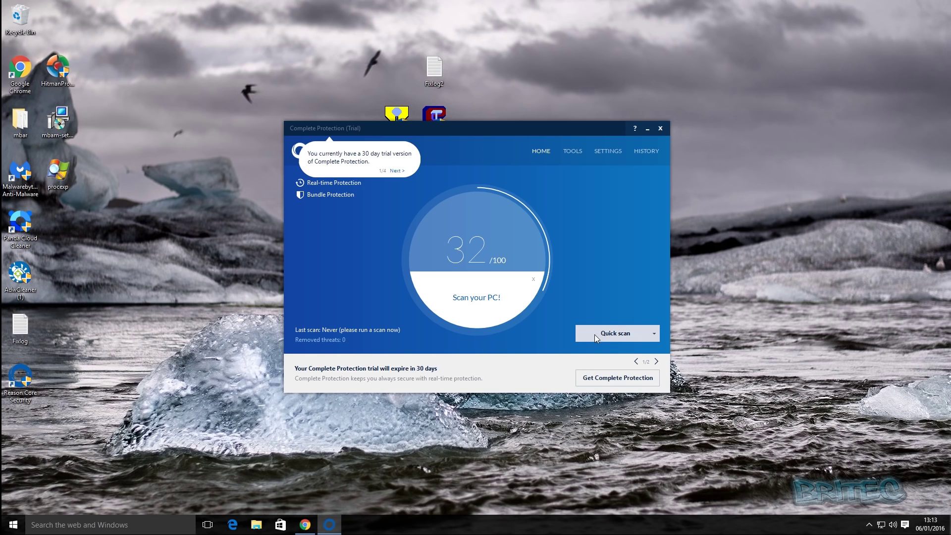
{"action": "left_click", "coordinate": [633, 335]}
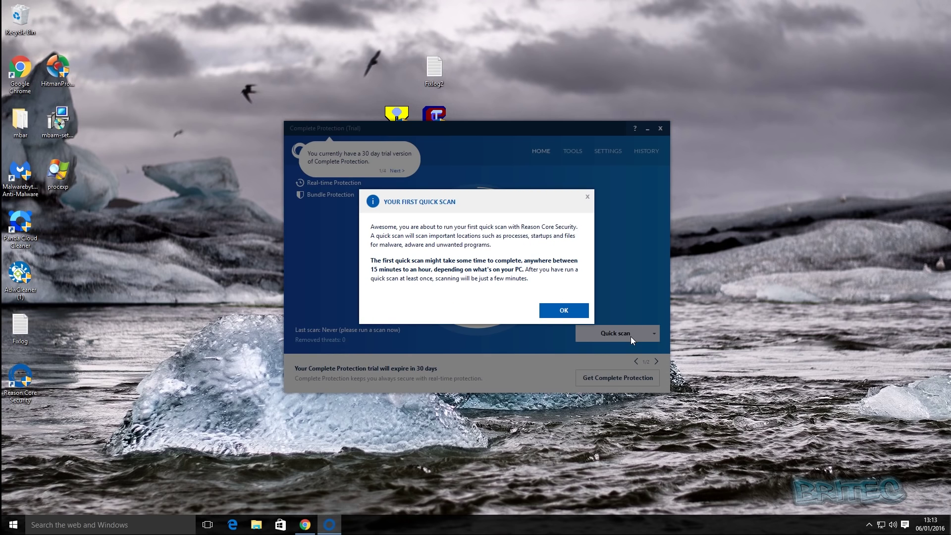
{"action": "left_click", "coordinate": [565, 316]}
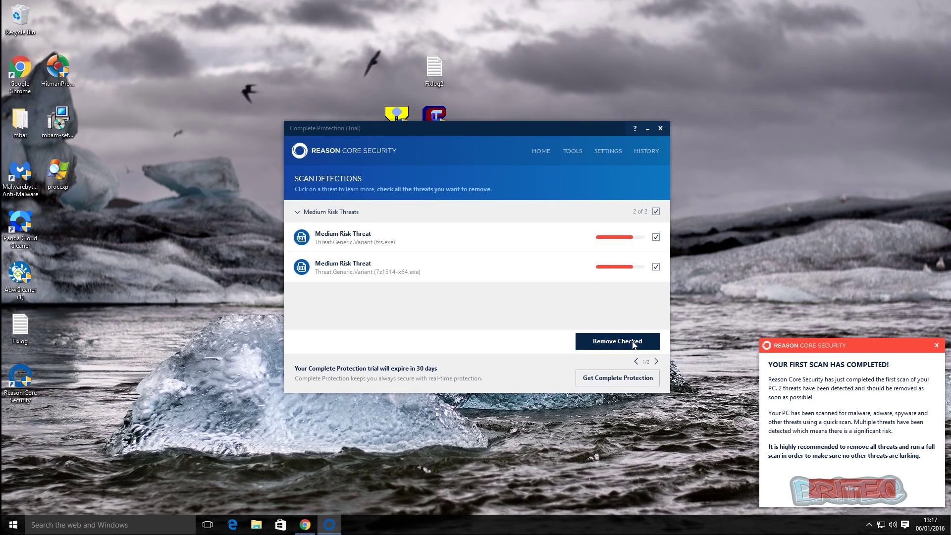
{"action": "left_click", "coordinate": [634, 343]}
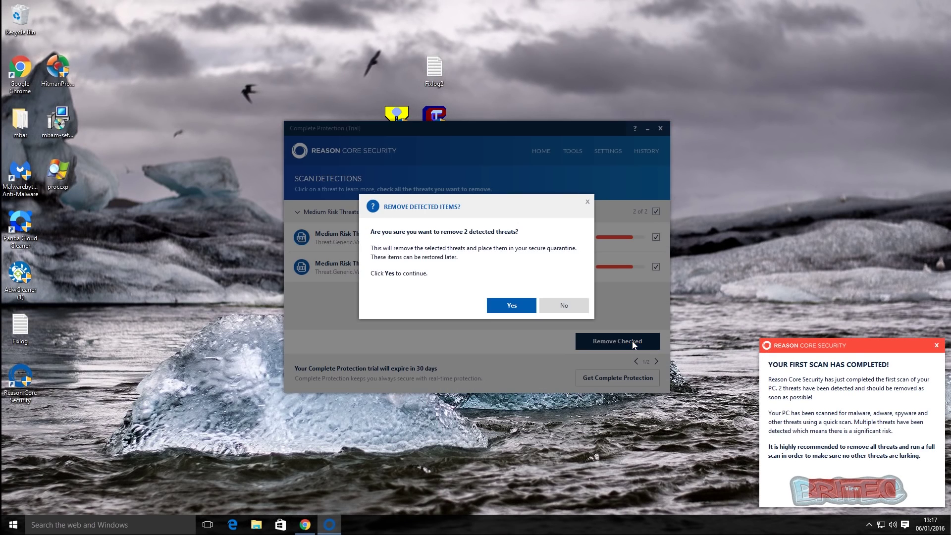
{"action": "left_click", "coordinate": [510, 306]}
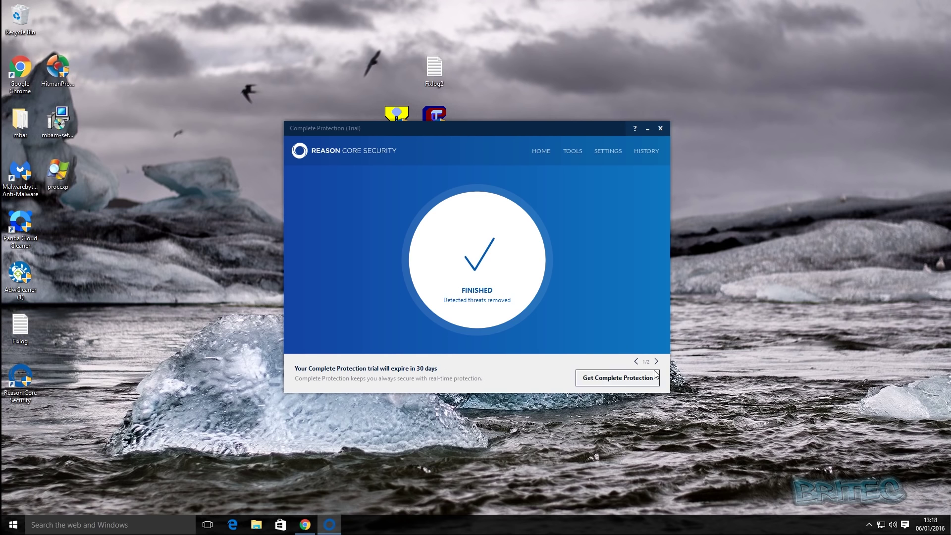
{"action": "left_click", "coordinate": [661, 129]}
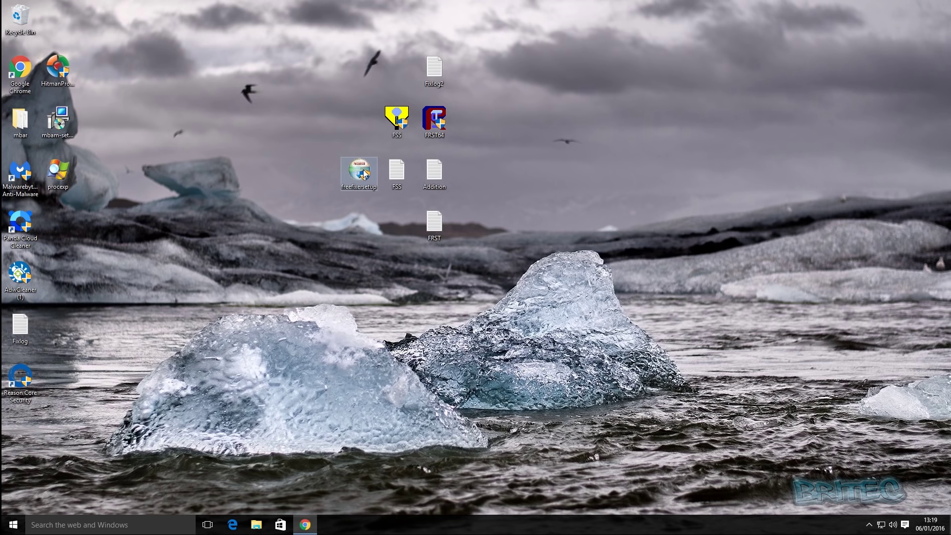
- Open the FSS log in Notepad, scroll through its File Check results, and close it
{"action": "double_click", "coordinate": [395, 170]}
{"action": "scroll", "coordinate": [389, 227], "scroll_direction": "down", "scroll_amount": 16}
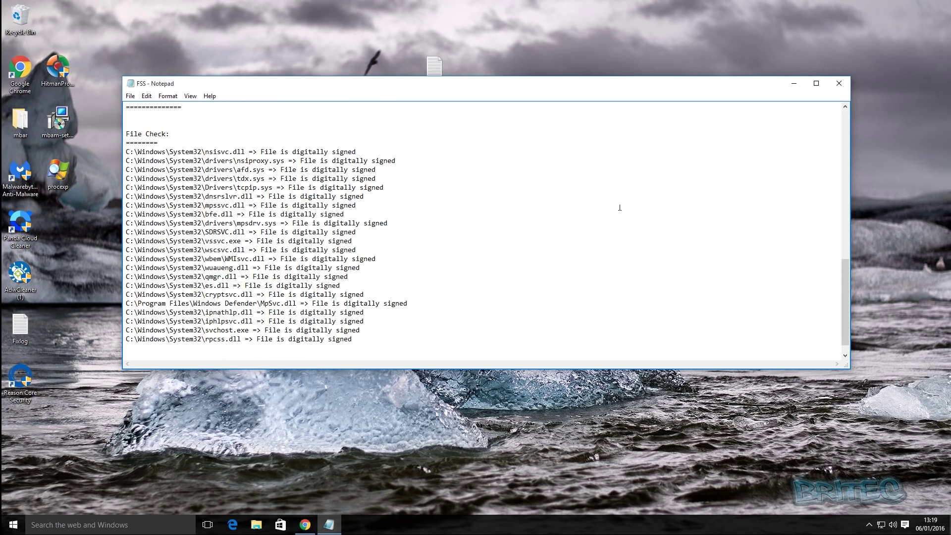
{"action": "left_click", "coordinate": [839, 83]}
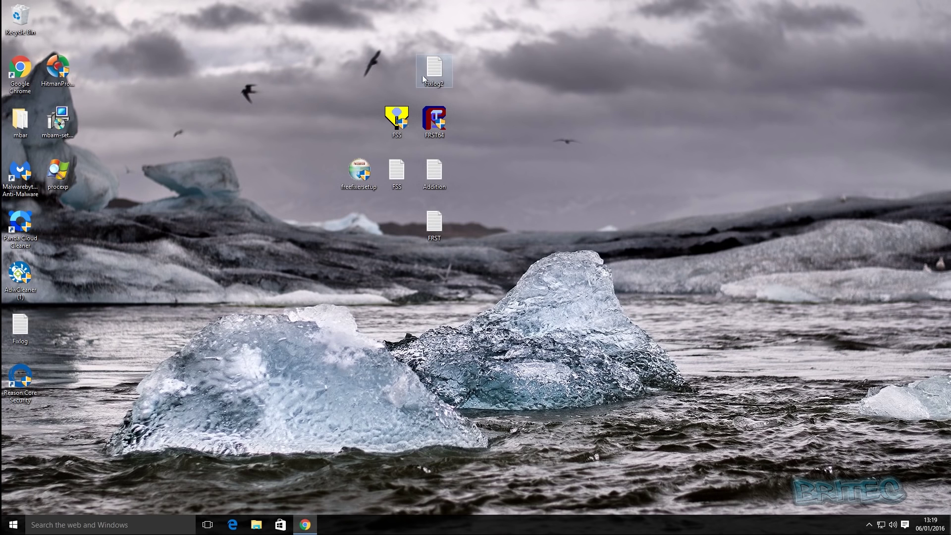
- Move Fixlog beside Fixlog2 on the desktop and select the procexp program
{"action": "key", "text": "Num_Lock"}
{"action": "left_click_drag", "start_coordinate": [17, 324], "coordinate": [396, 69]}
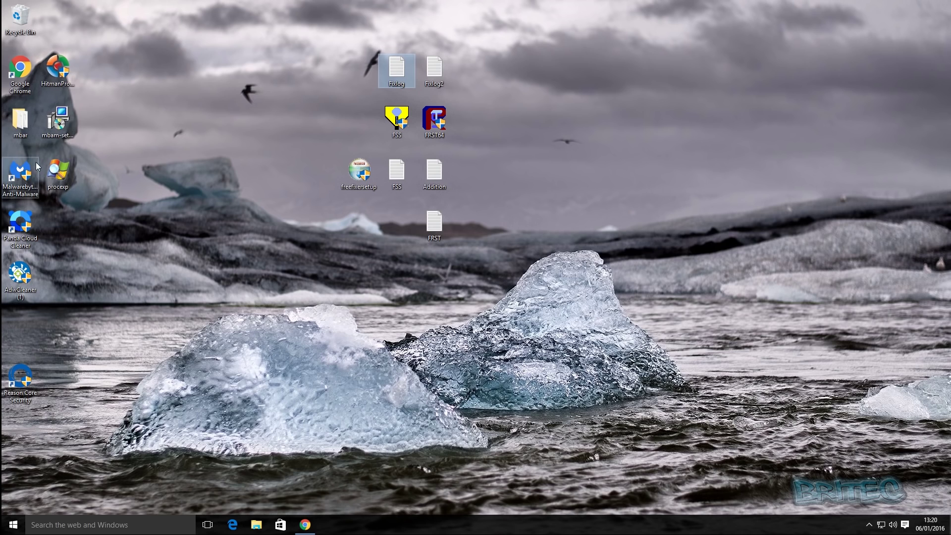
{"action": "left_click", "coordinate": [59, 173]}
{"action": "double_click", "coordinate": [59, 173]}
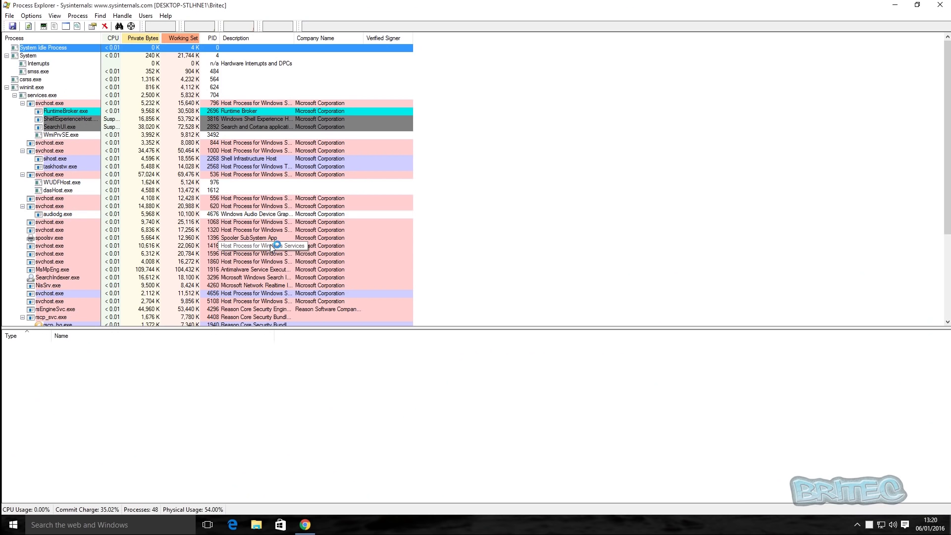
{"action": "scroll", "coordinate": [446, 260], "scroll_direction": "down", "scroll_amount": 5}
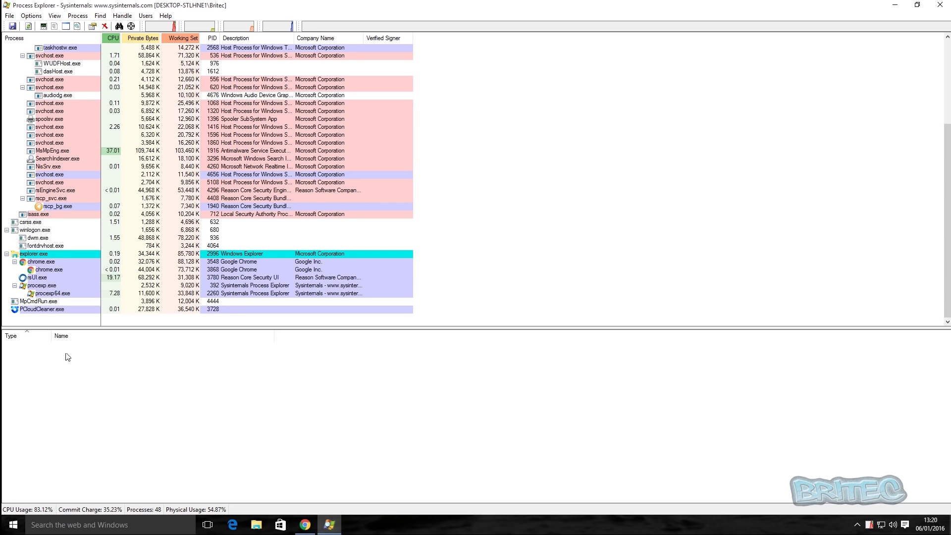
{"action": "mouse_move", "coordinate": [16, 314]}
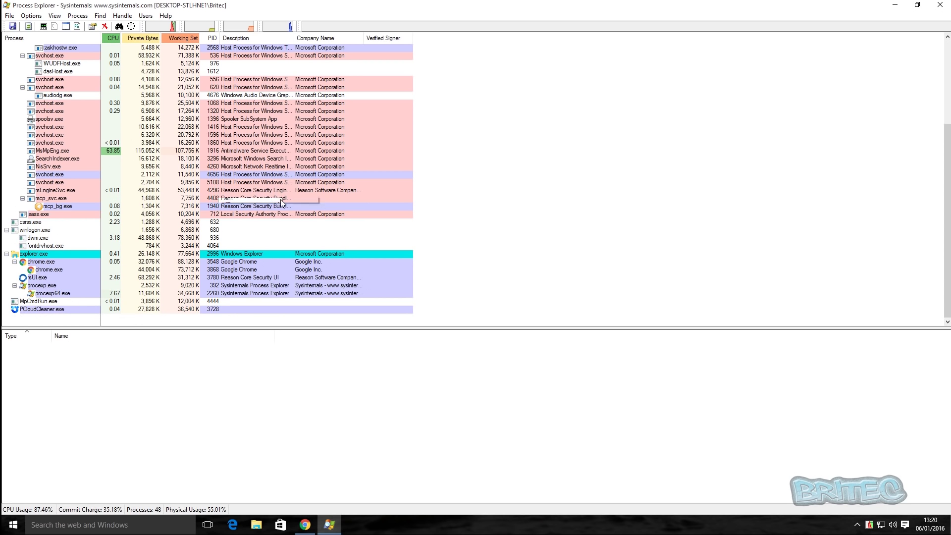
{"action": "left_click", "coordinate": [940, 5]}
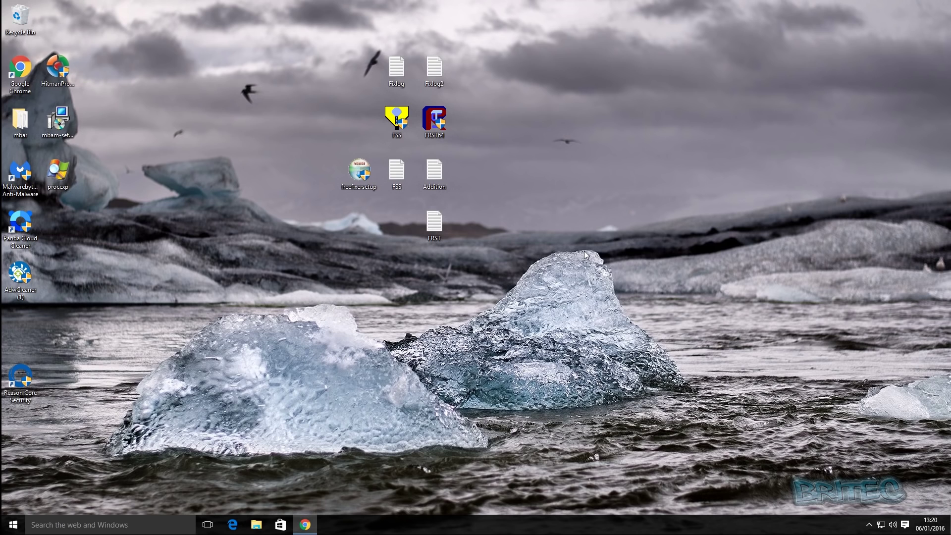